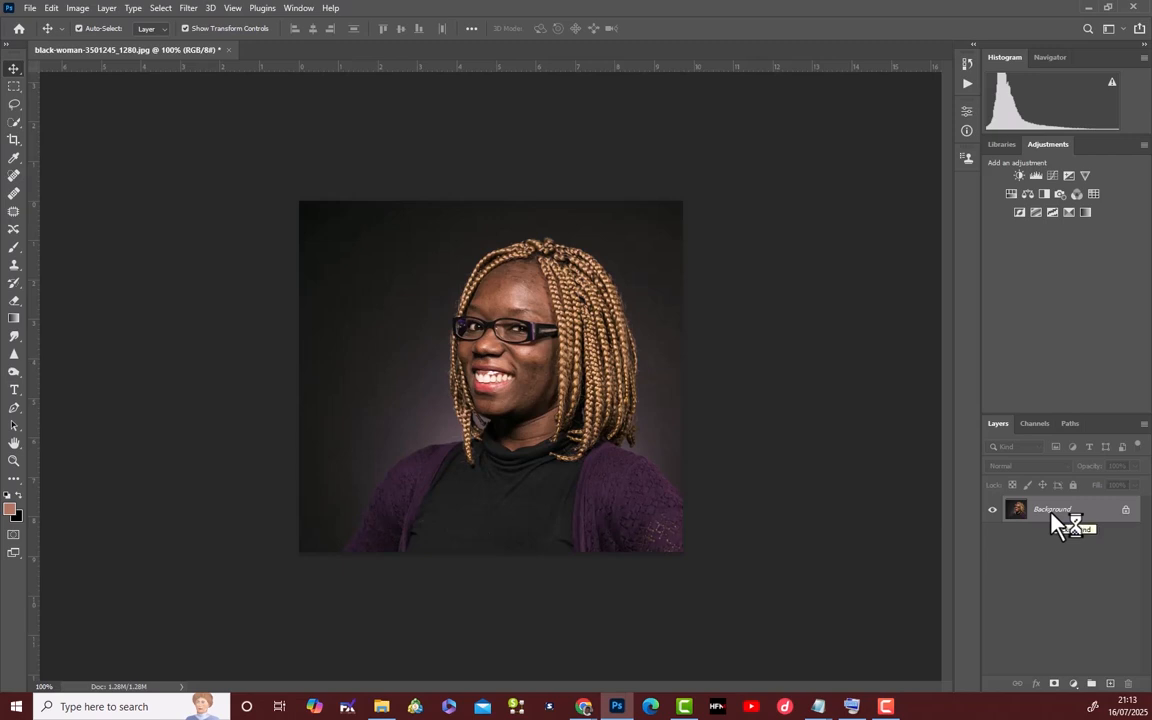
Duplicate the Background layer twice and rename the lower copy "color".
key(ctrl+j)
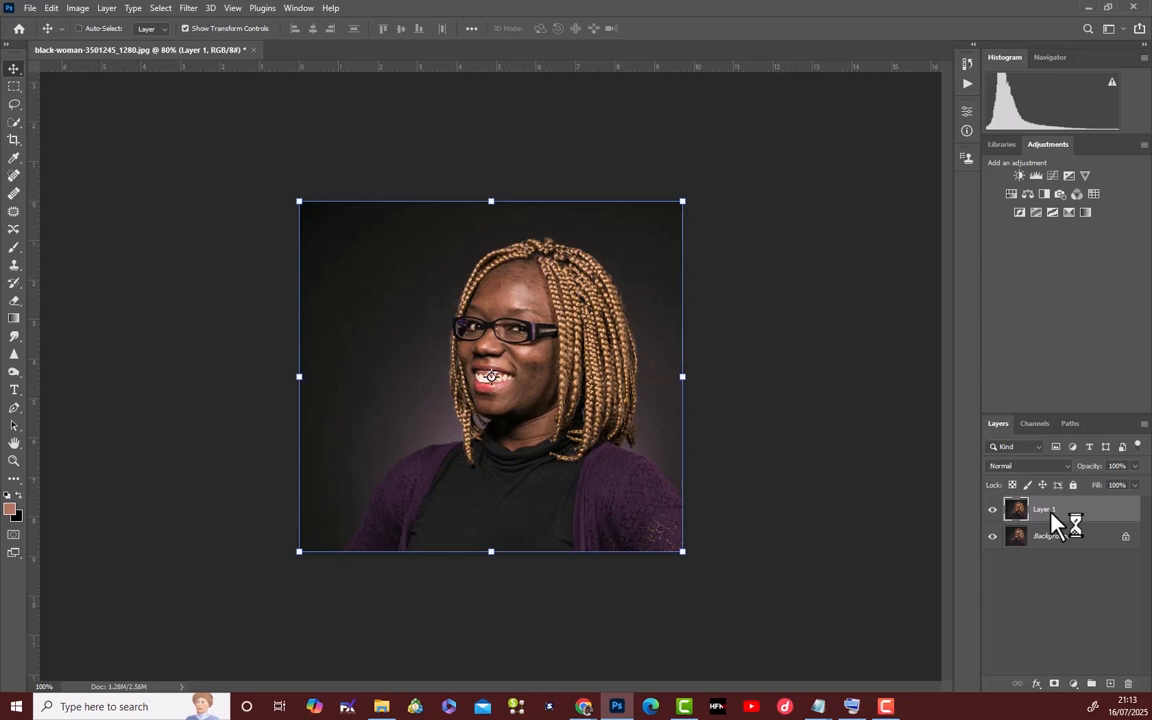
key(ctrl+j)
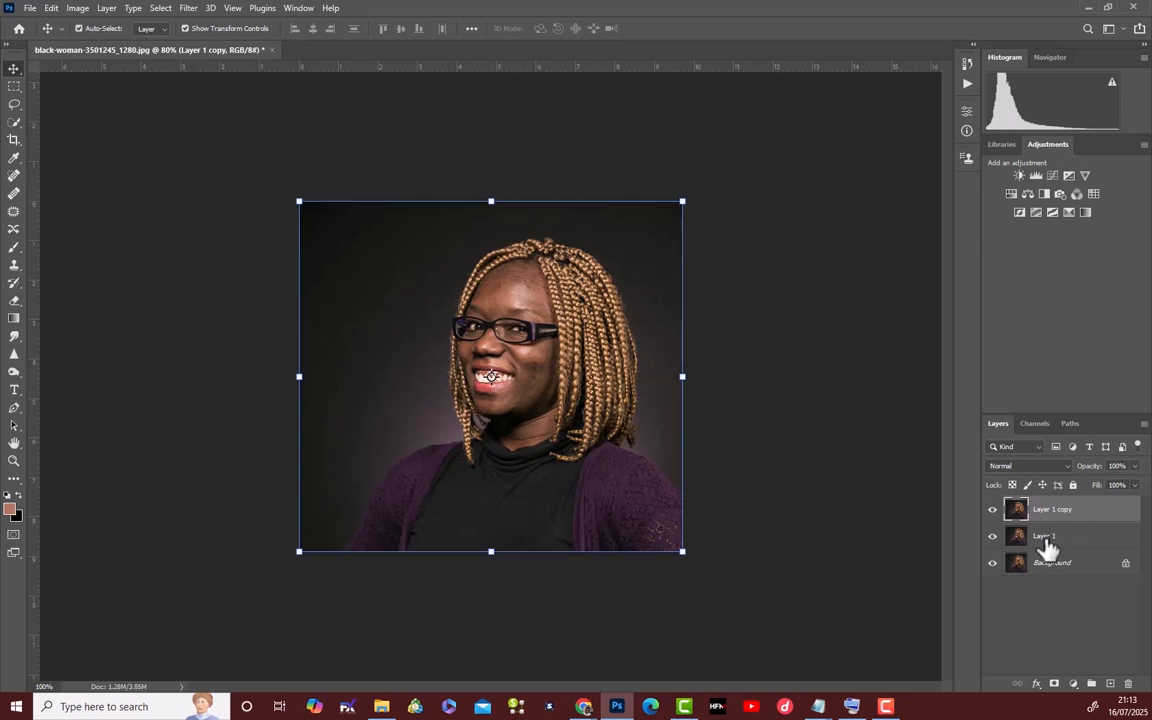
click(1045, 538)
double_click(1045, 538)
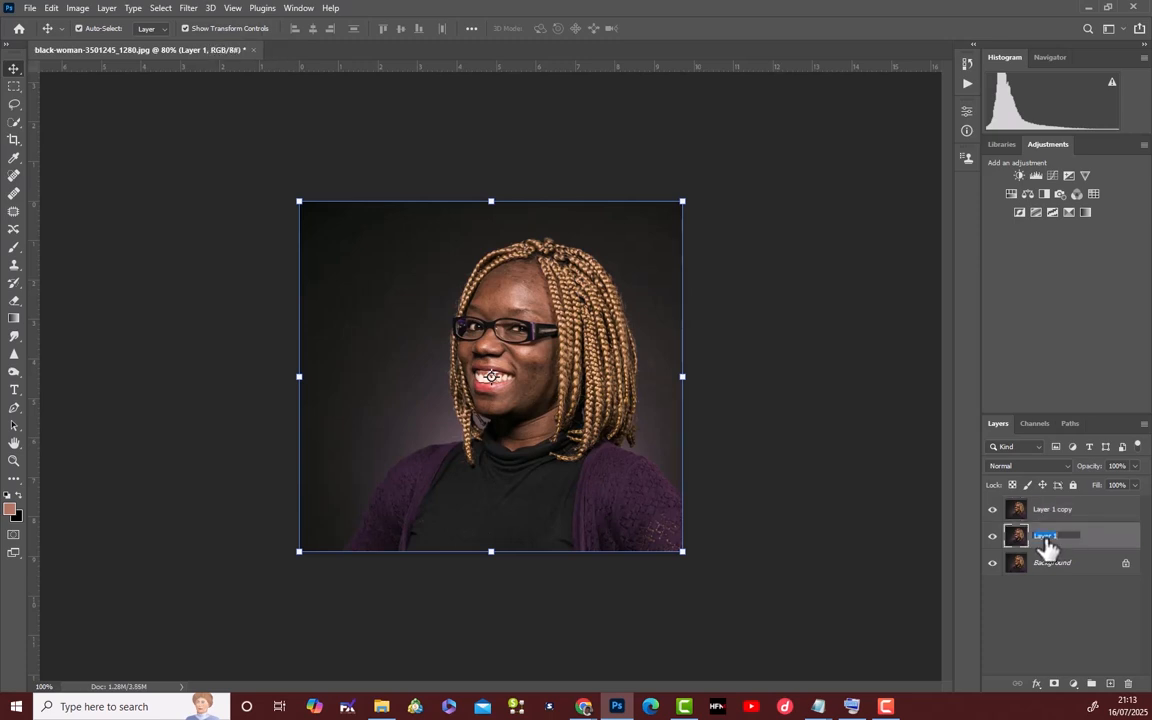
text(color)
key(Return)
key(h)
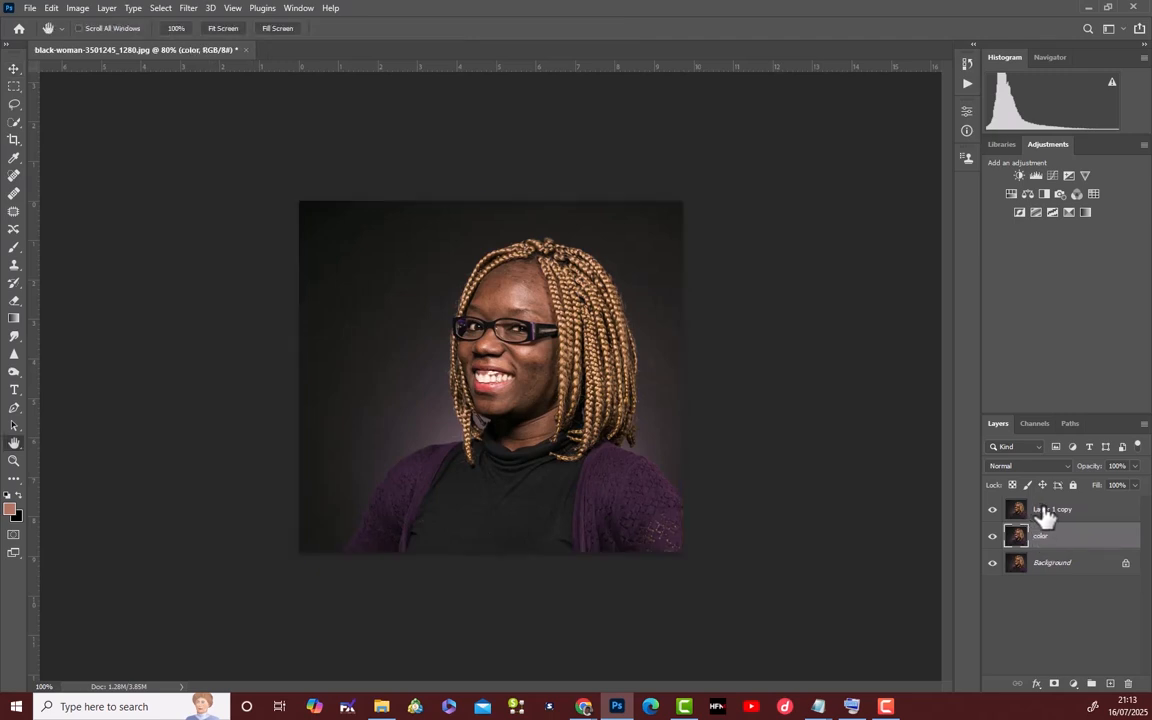
Rename the uppermost layer copy "texture".
double_click(1045, 512)
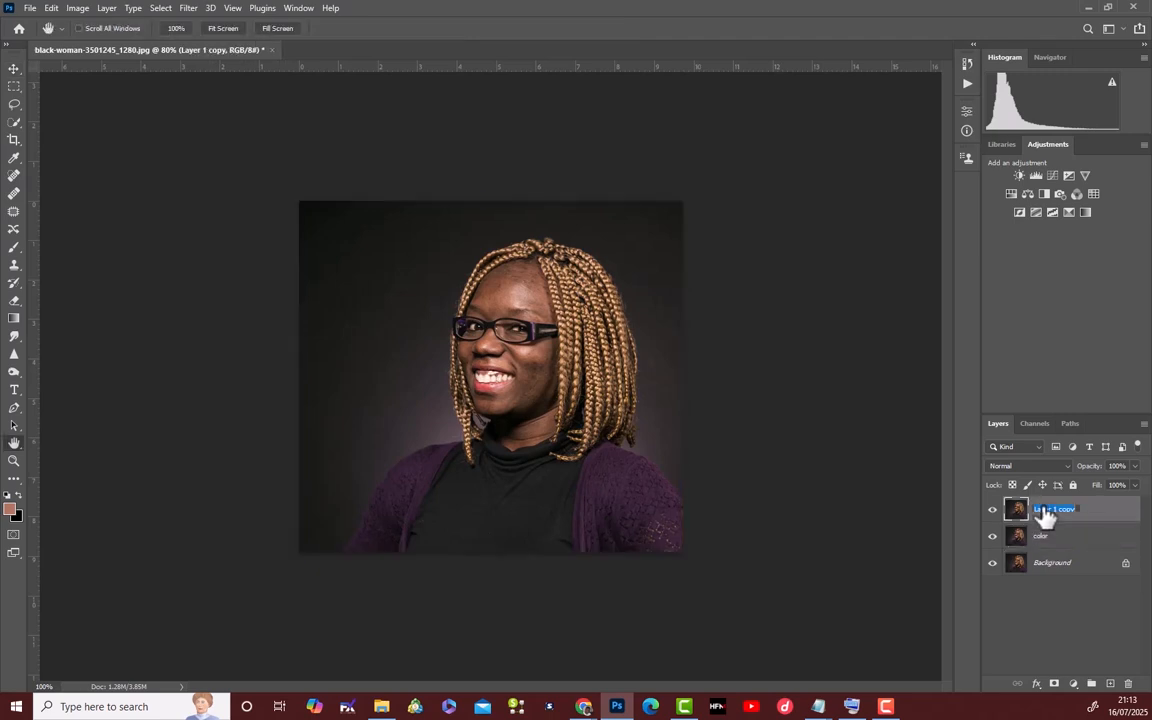
text(texture)
key(Return)
Hide the texture layer and start a Gaussian Blur on the color layer with the radius lowered to 0.1 pixels.
click(993, 511)
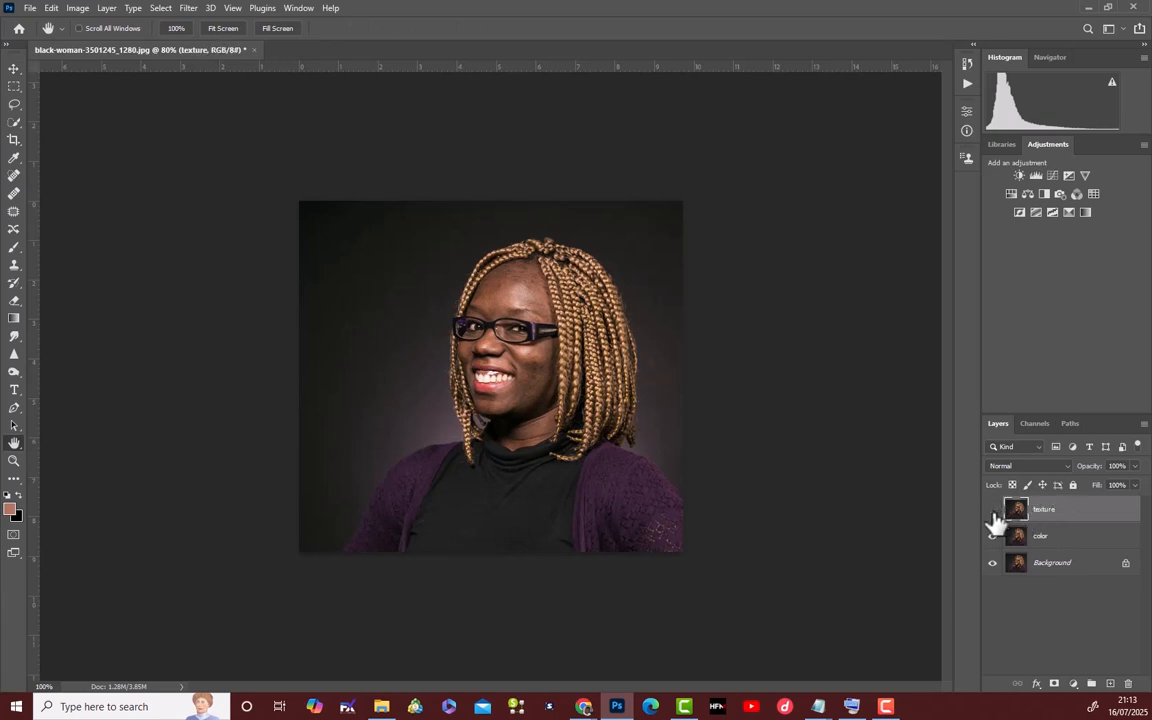
click(1060, 542)
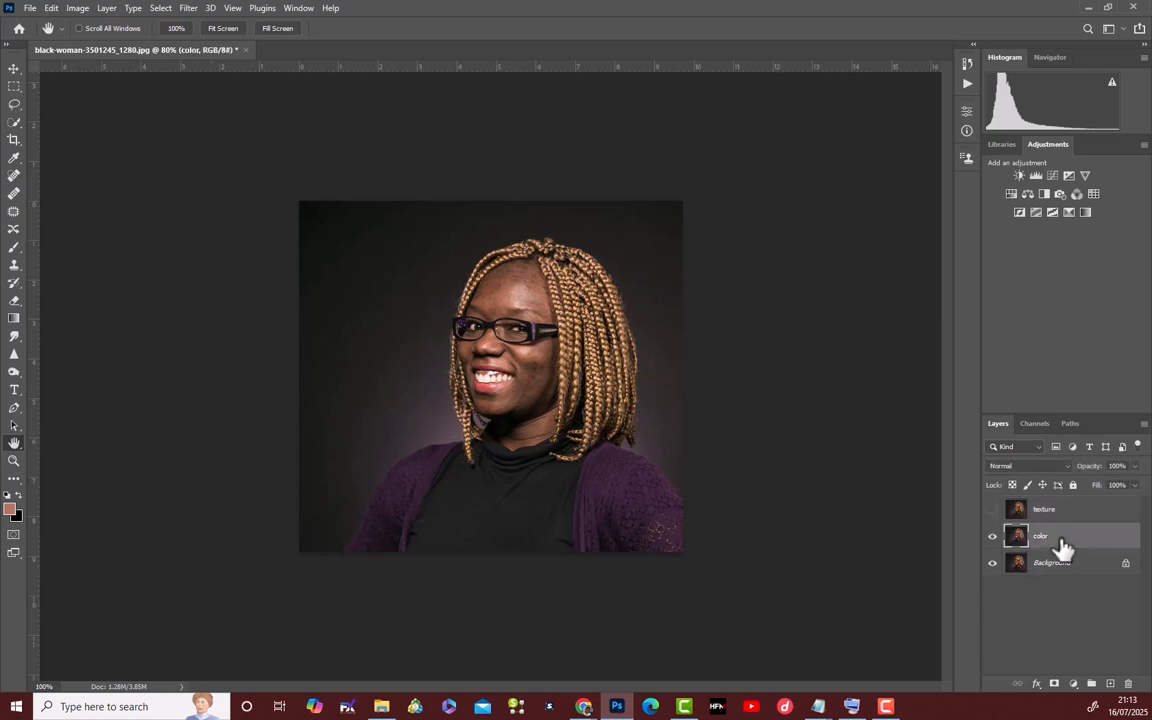
click(184, 9)
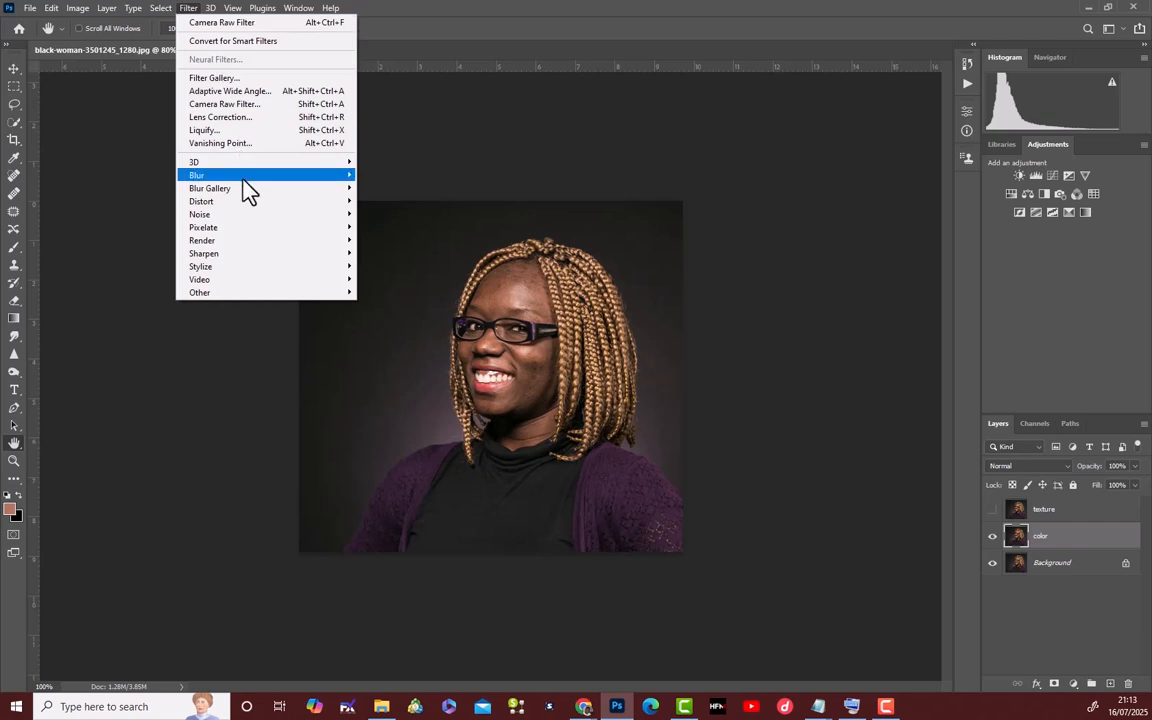
mouse_move(305, 176)
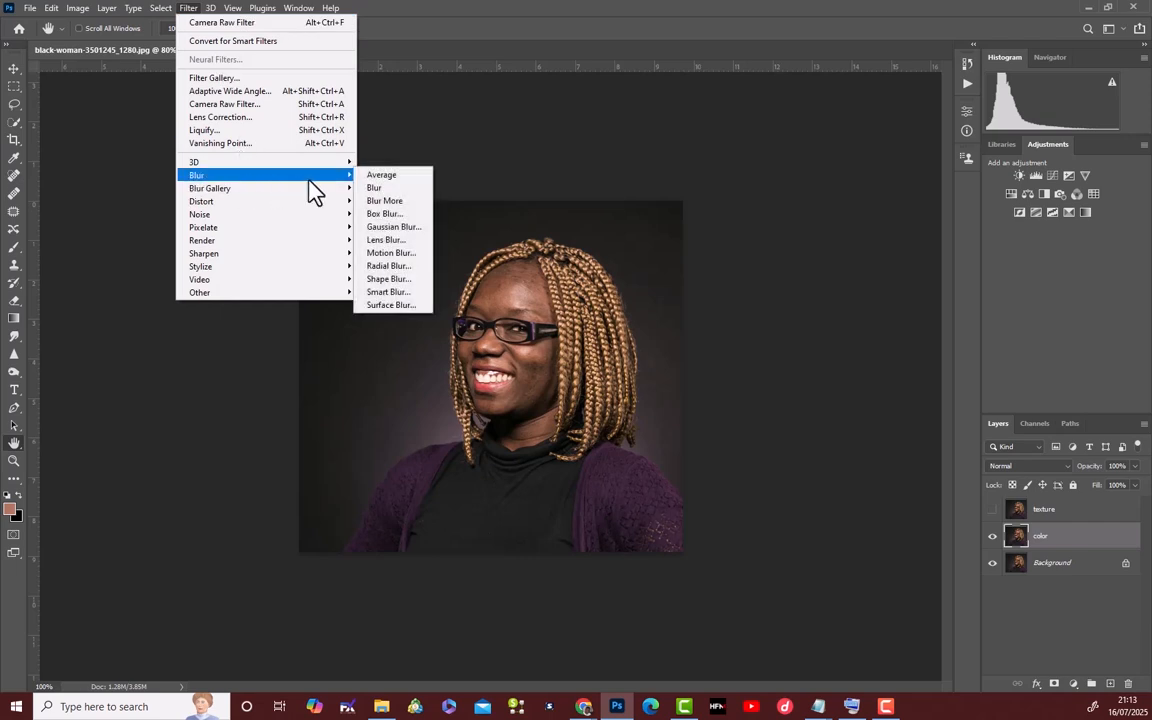
click(391, 224)
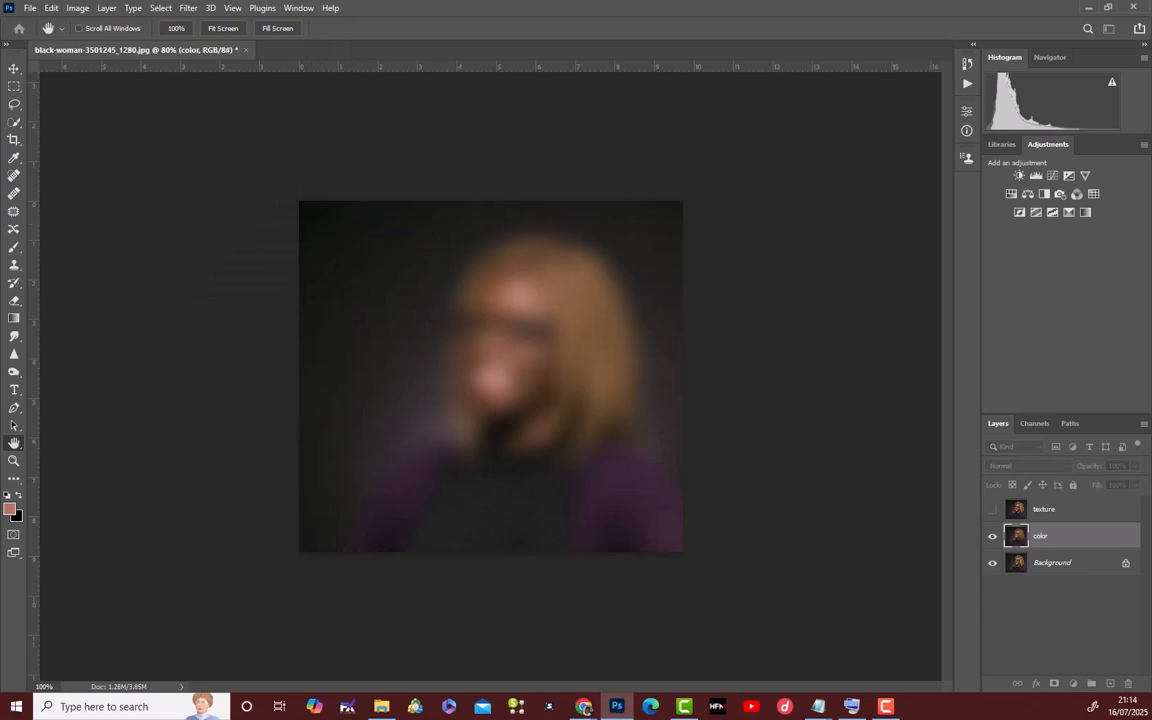
drag(5, 90, 706, 183)
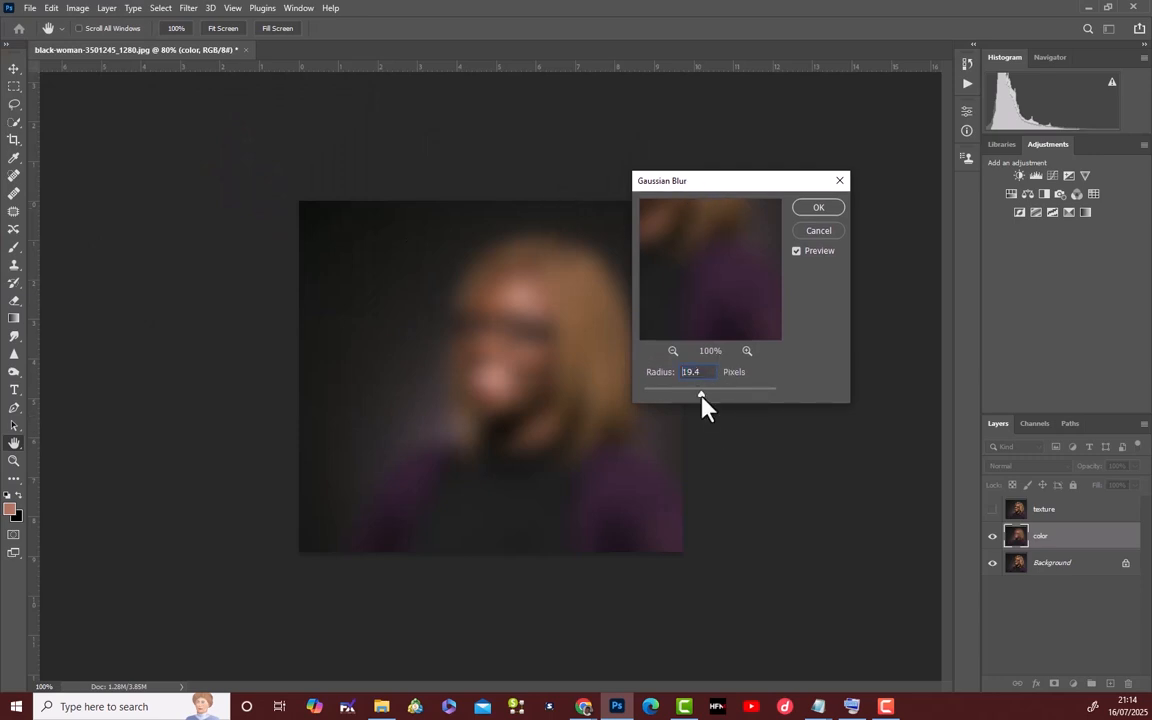
drag(648, 415, 643, 411)
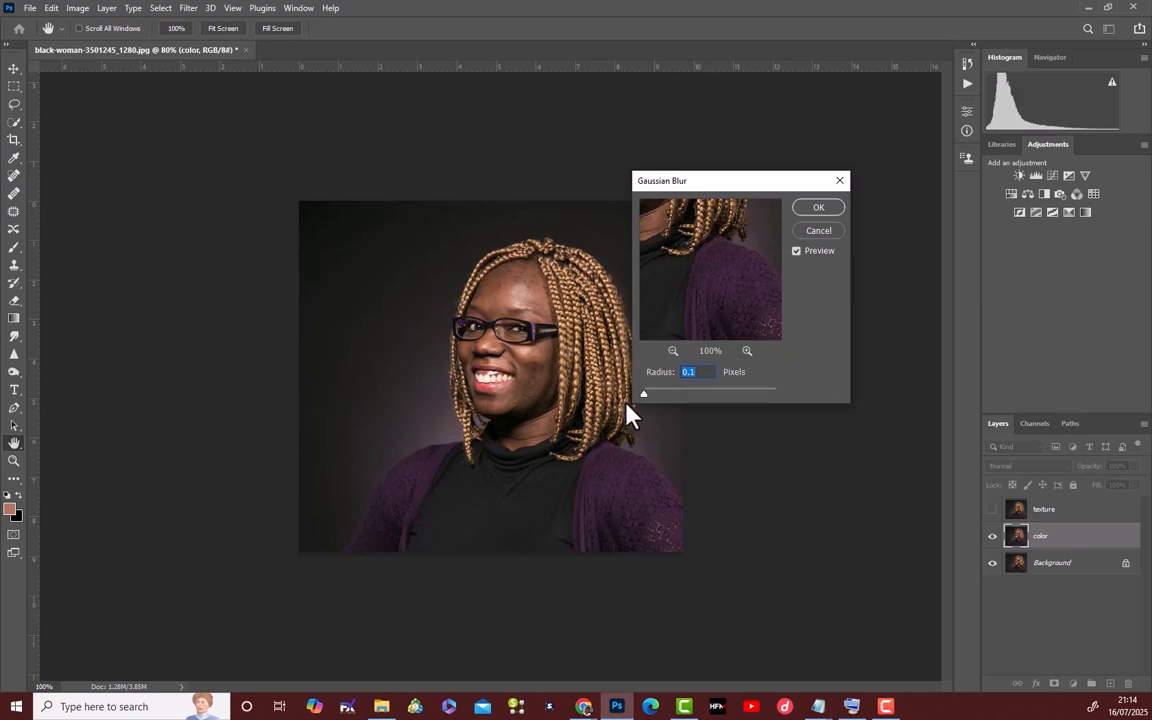
Preview the forehead skin up close and apply the Gaussian Blur to the color layer with a 5.8-pixel radius.
click(510, 289)
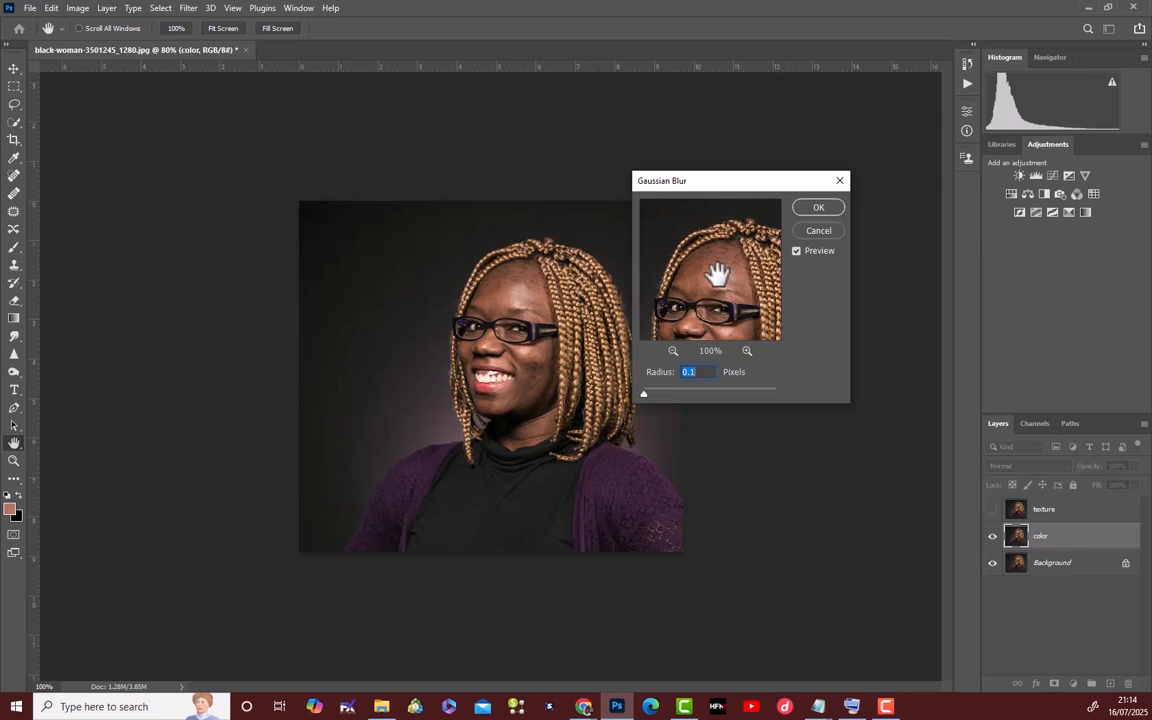
click(749, 353)
click(749, 353)
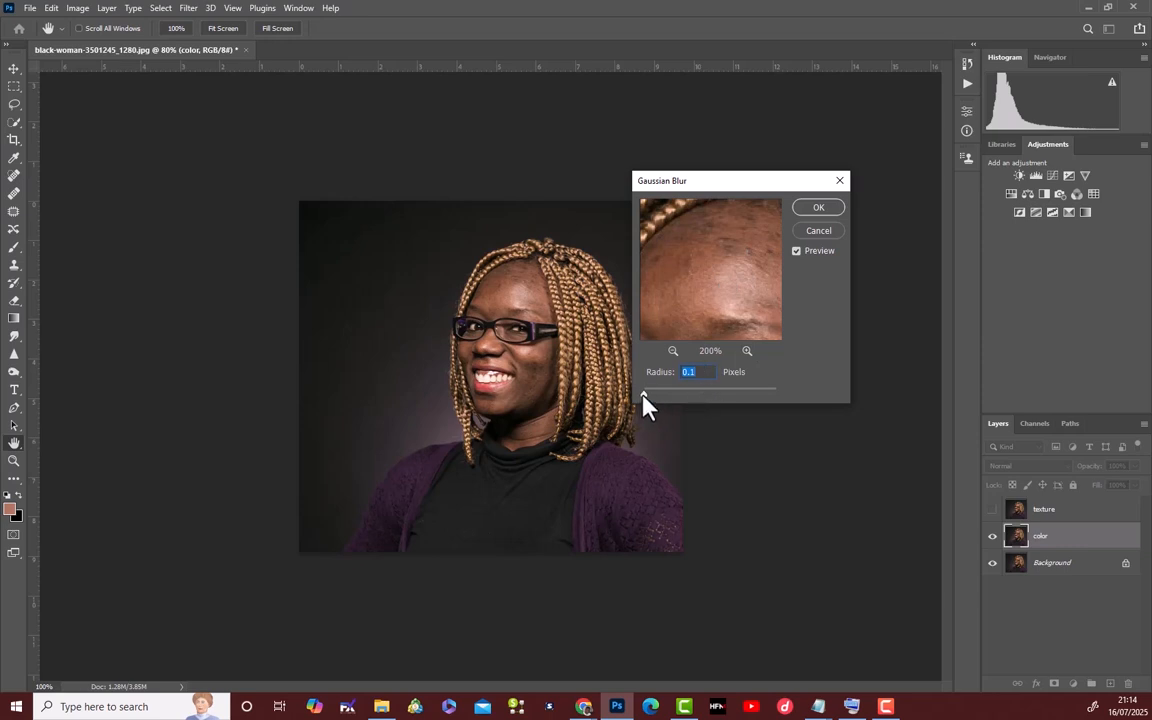
drag(642, 392, 651, 393)
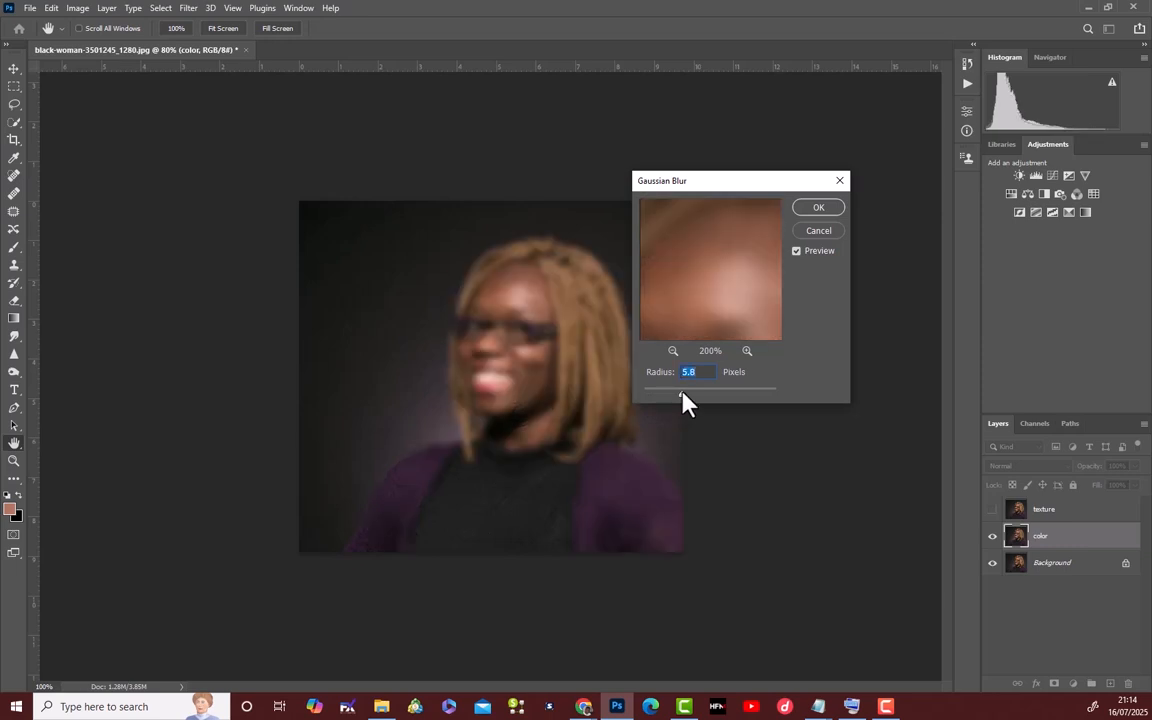
click(673, 351)
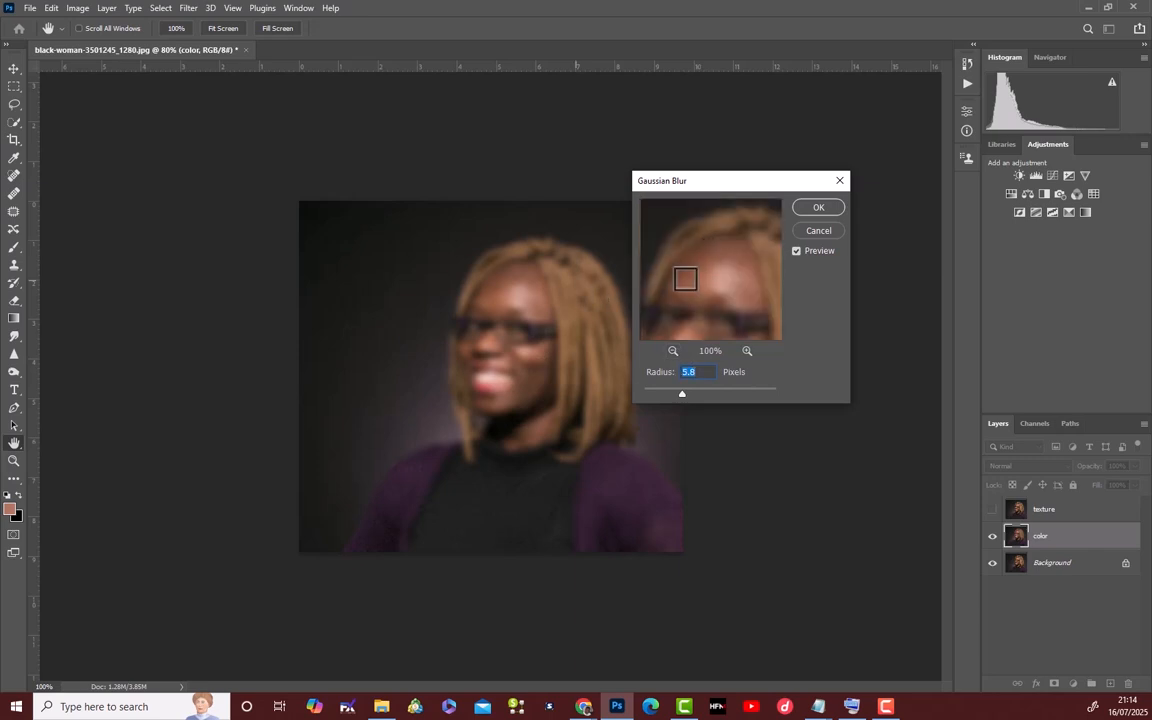
click(715, 277)
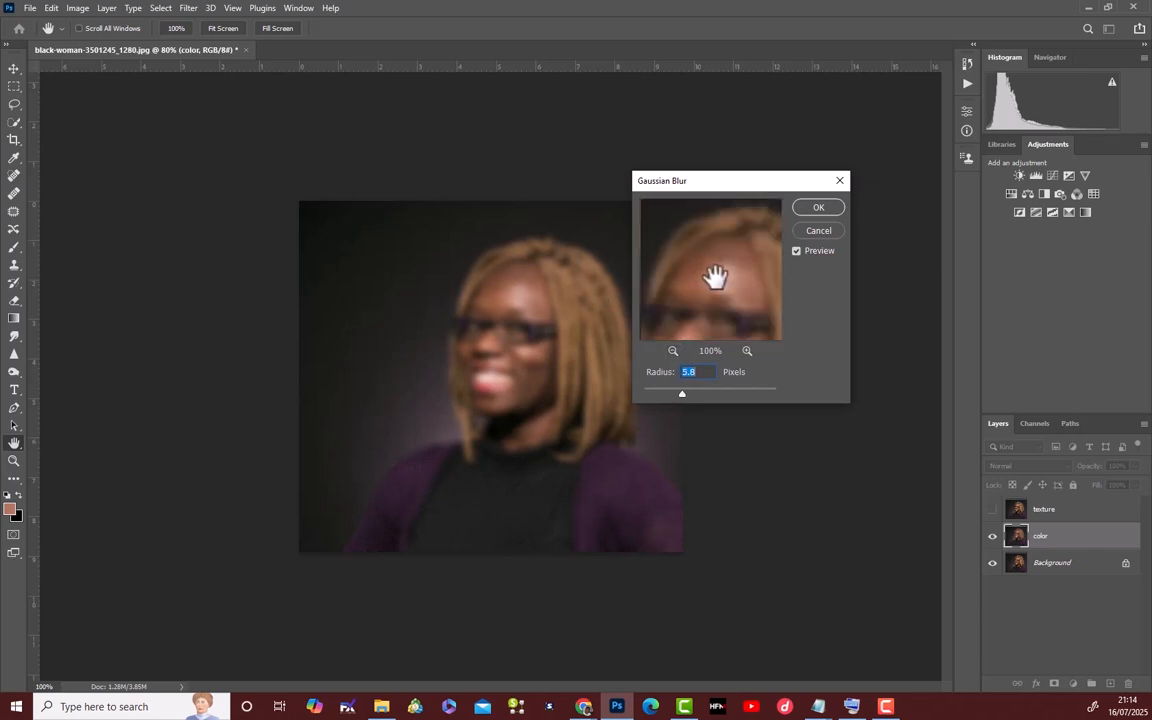
click(715, 277)
click(814, 212)
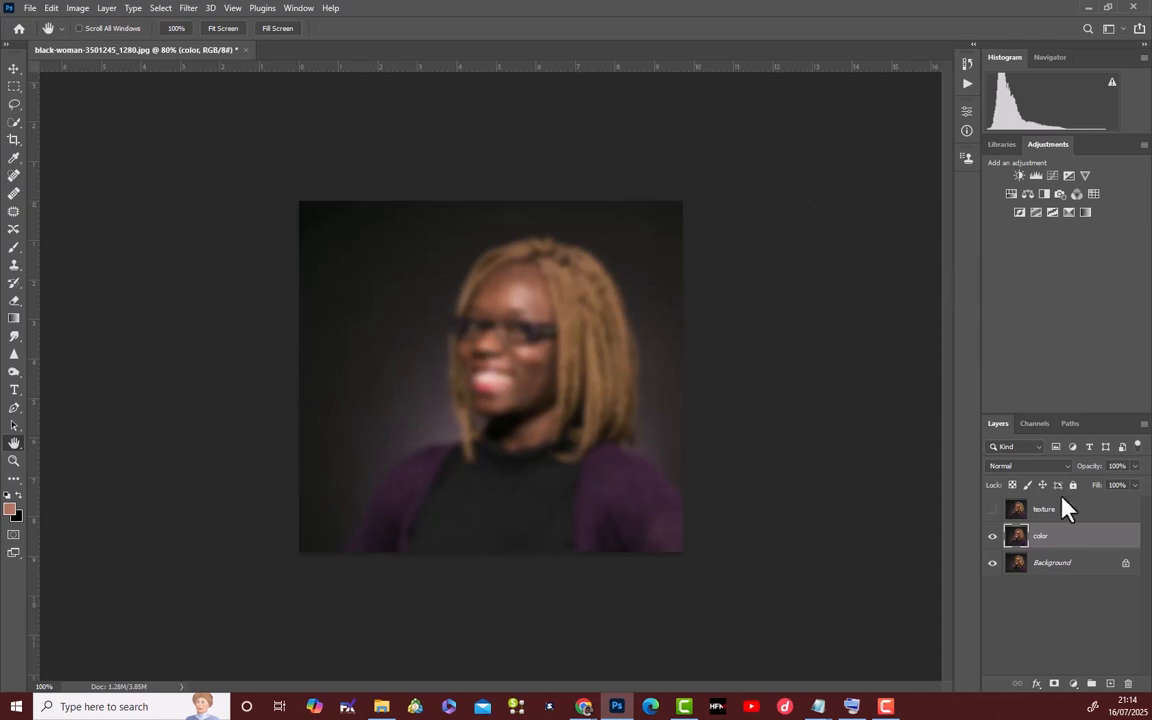
Show the texture layer again and start Apply Image on it with the color layer as the source layer.
click(992, 510)
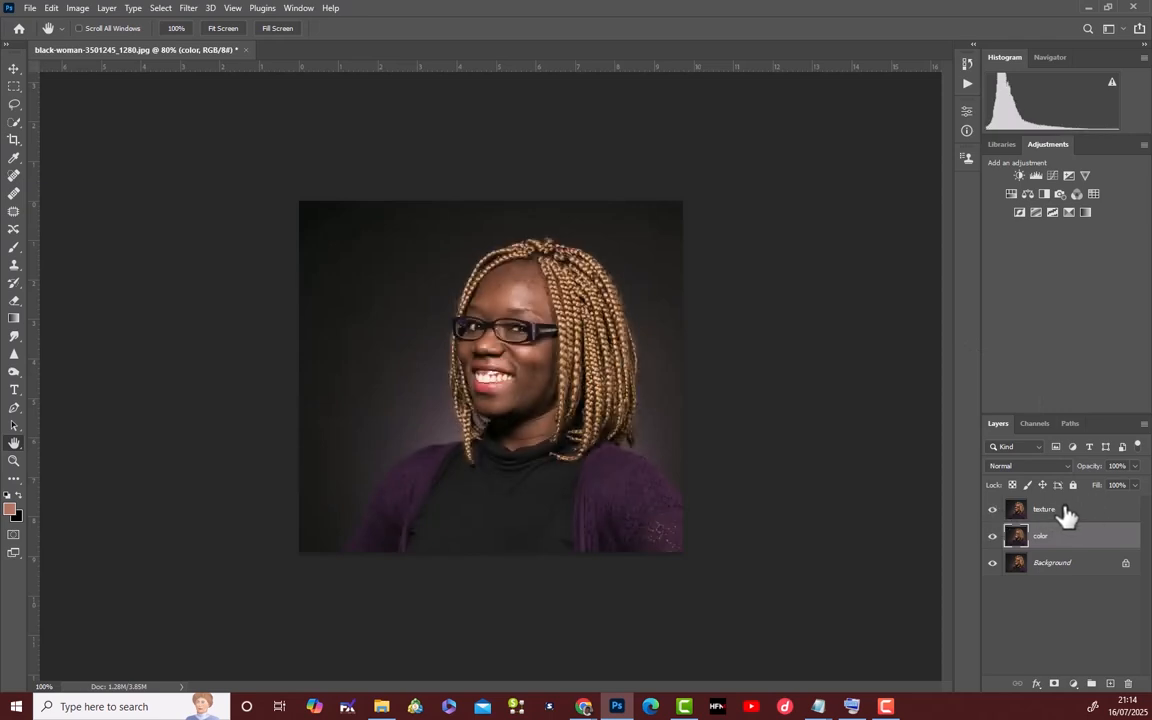
click(1075, 514)
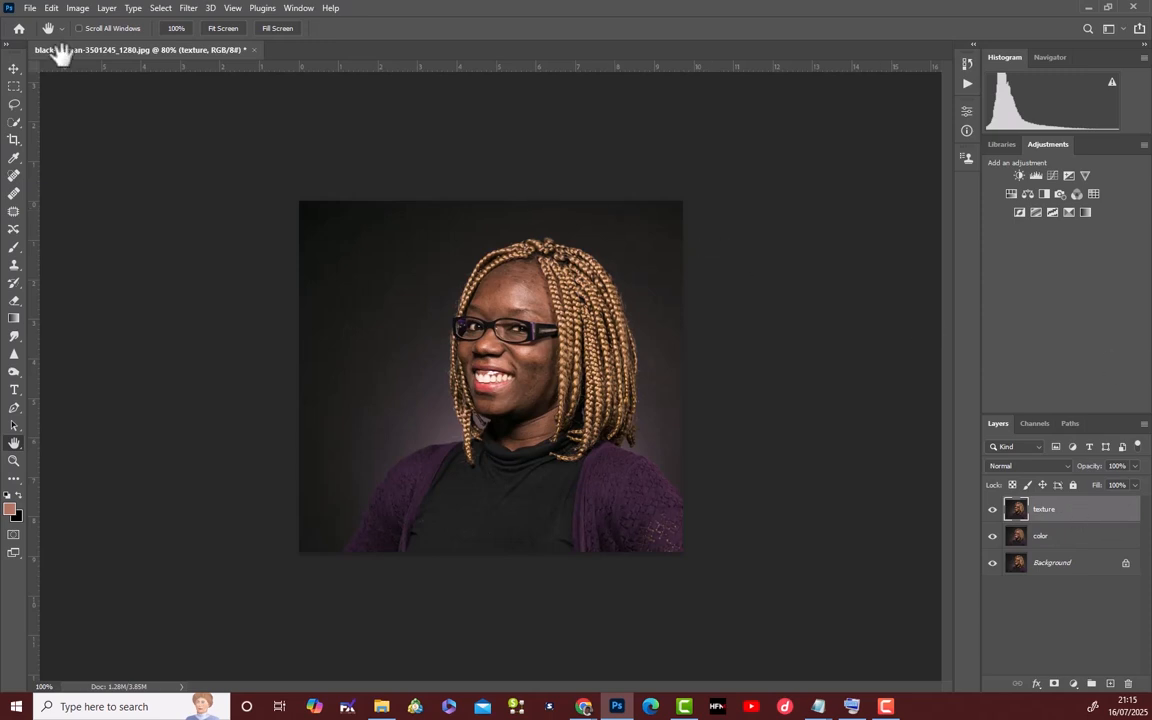
click(72, 9)
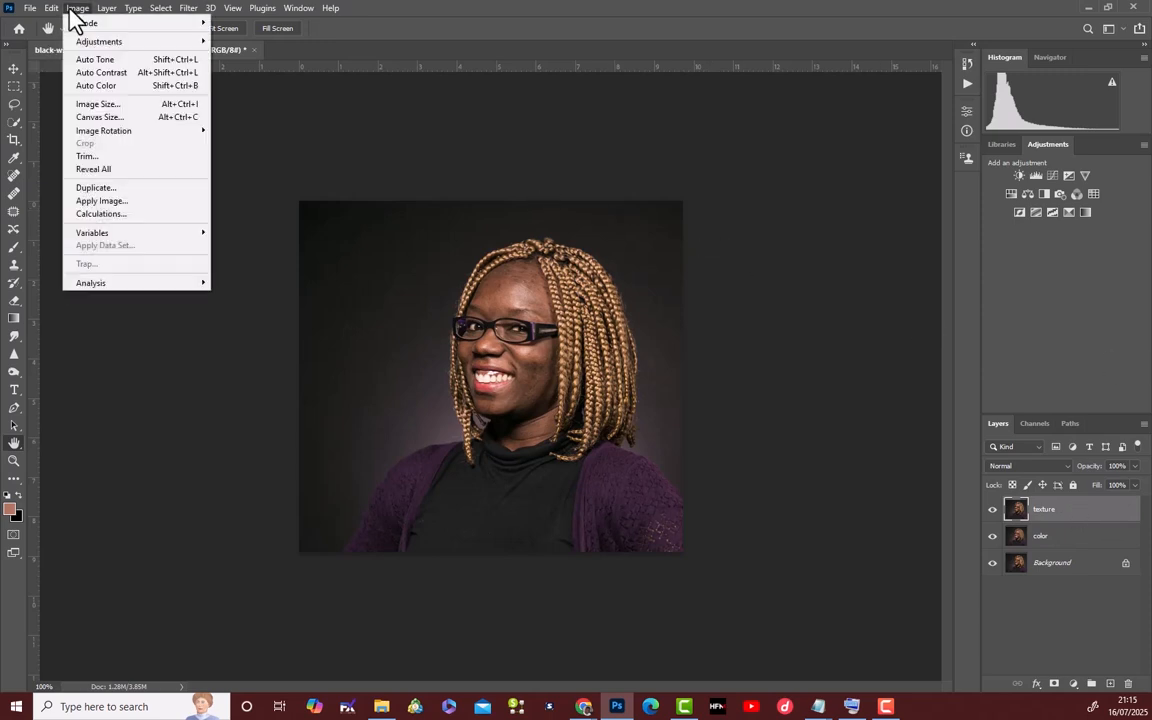
click(104, 201)
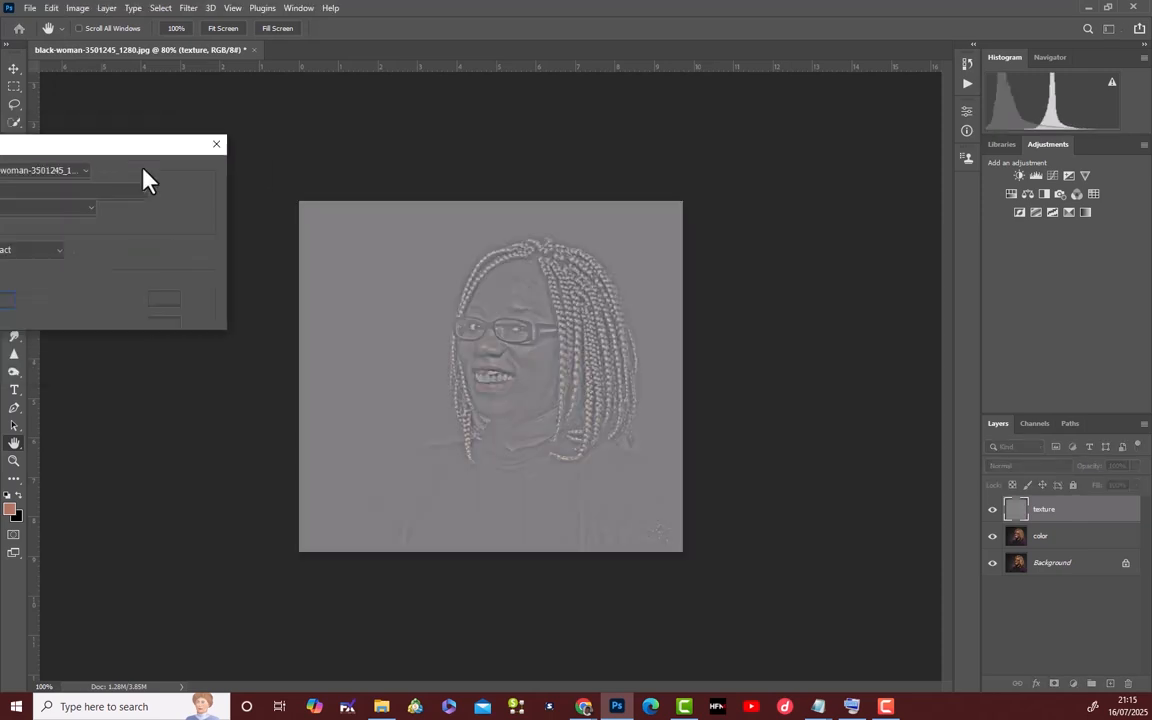
drag(144, 172, 748, 162)
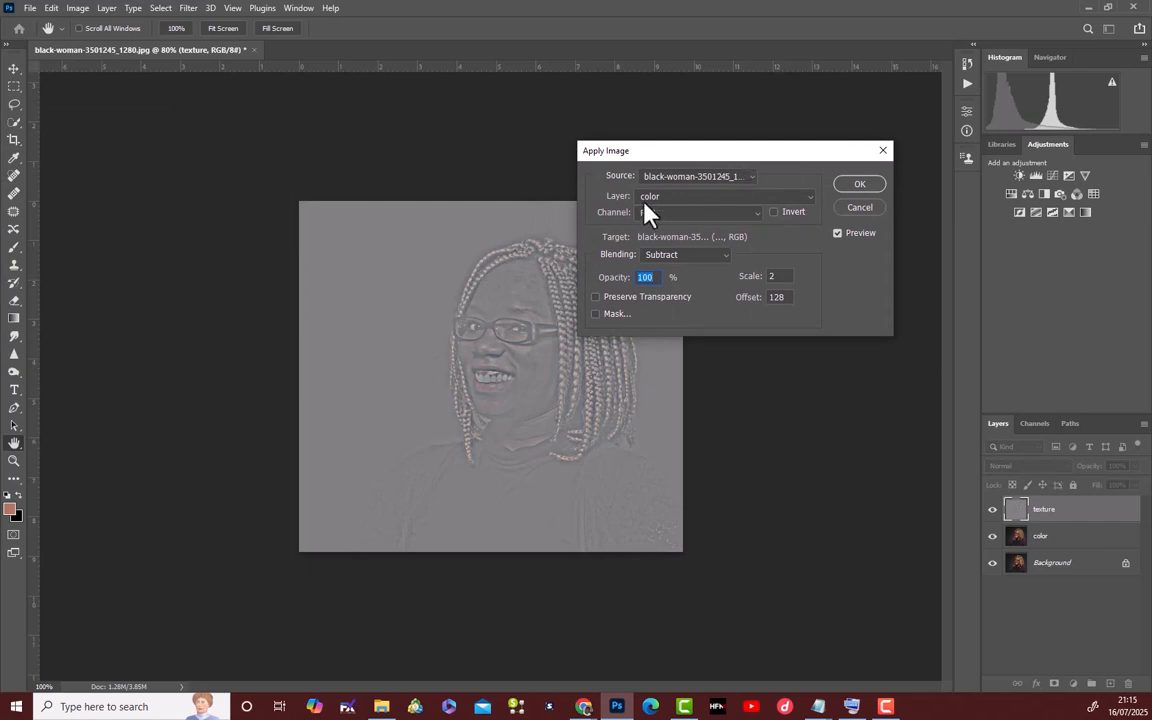
click(810, 196)
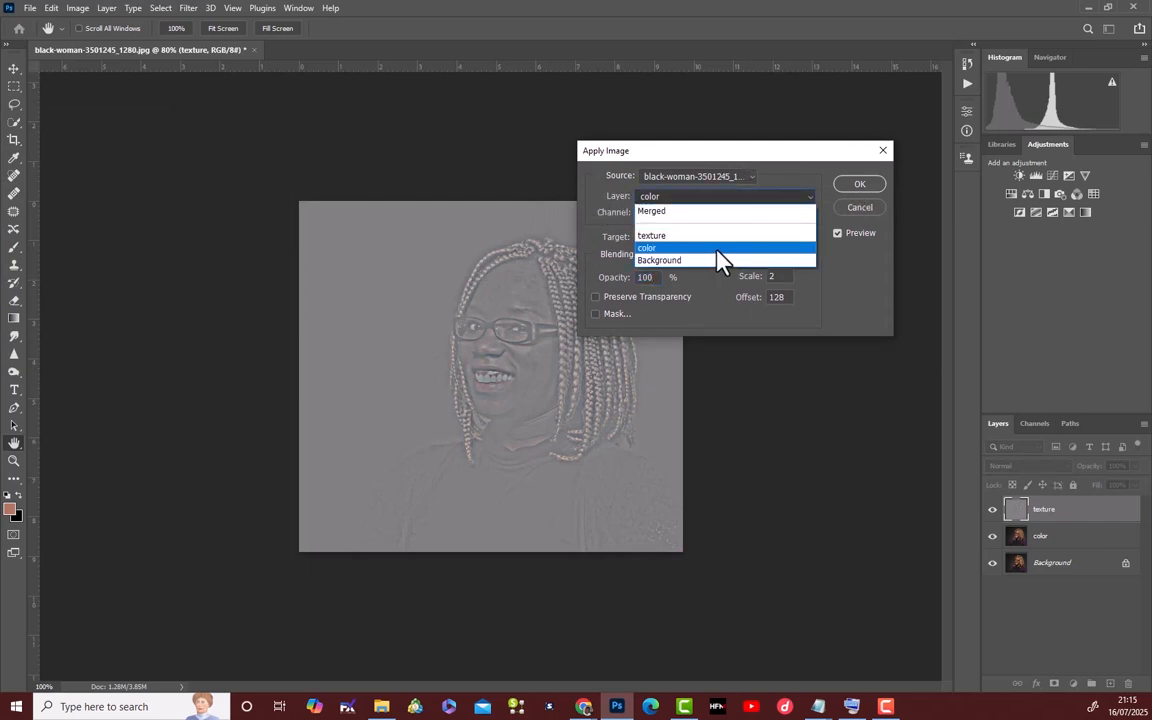
click(717, 249)
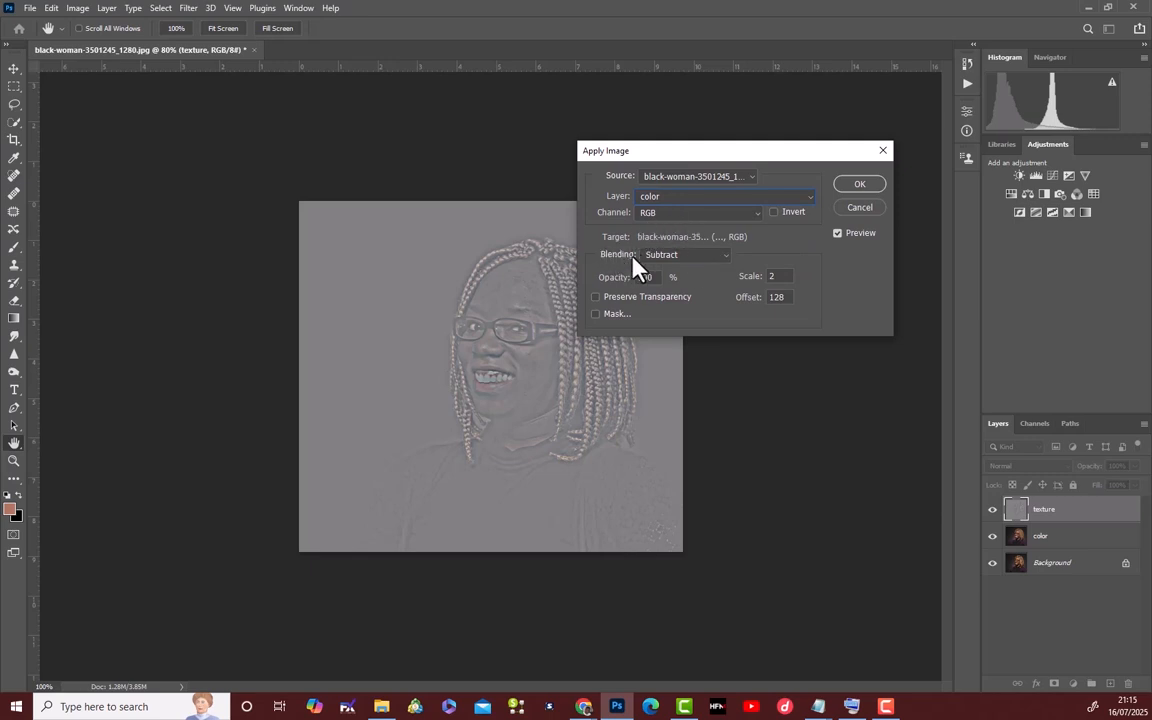
Set the Apply Image blending to Subtract with scale 2 and offset 128, and apply it to the texture layer.
click(729, 257)
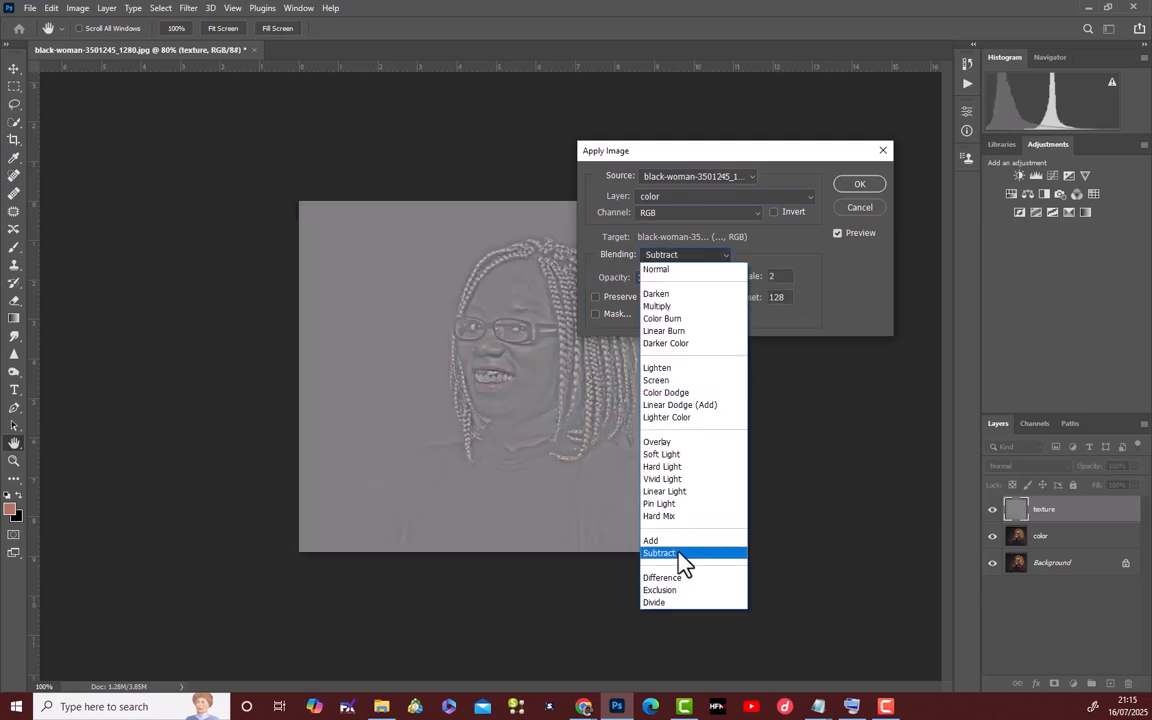
click(681, 553)
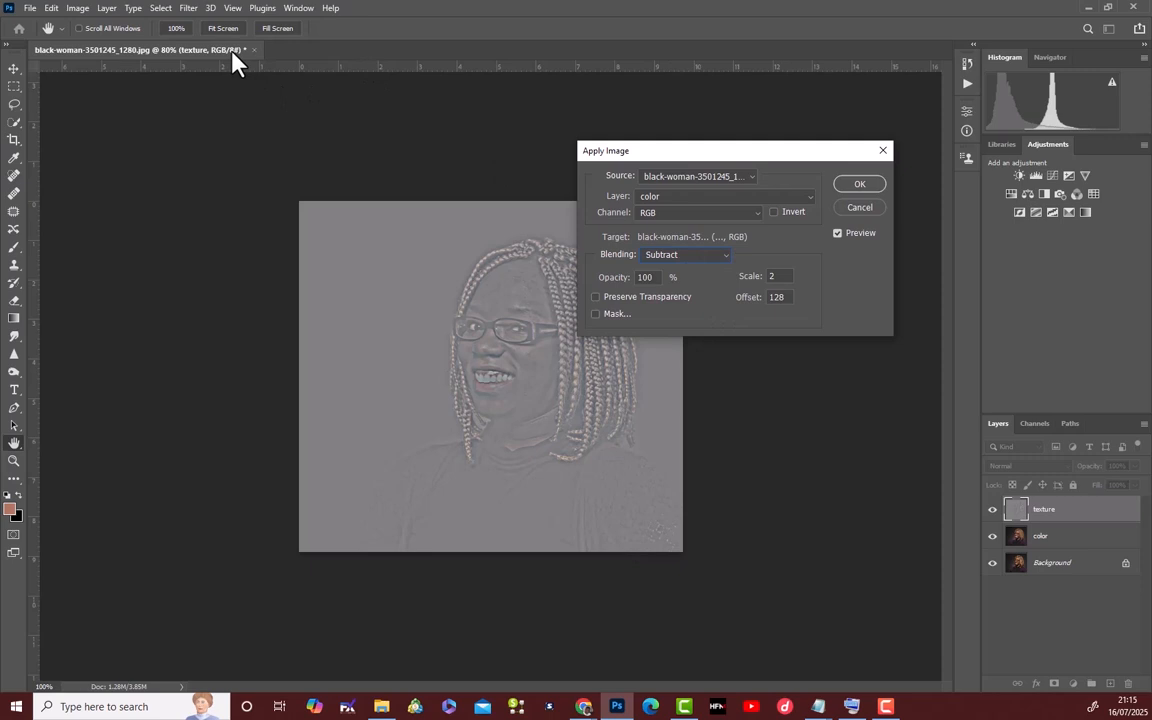
click(728, 257)
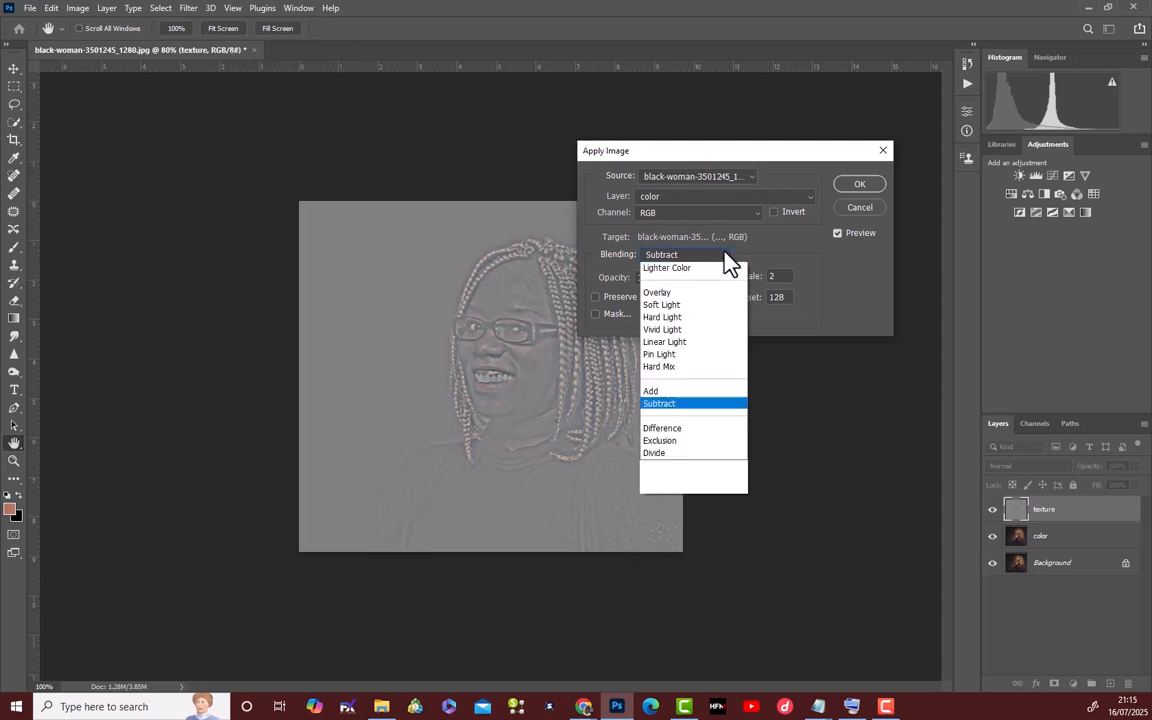
click(672, 552)
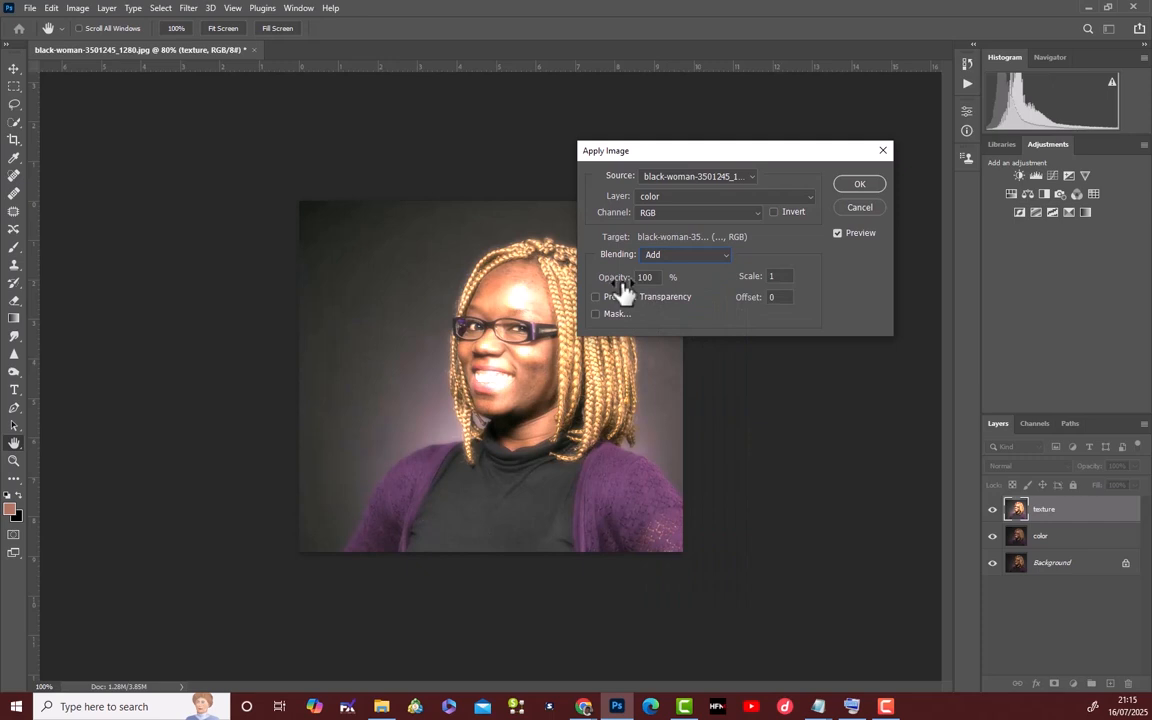
click(725, 256)
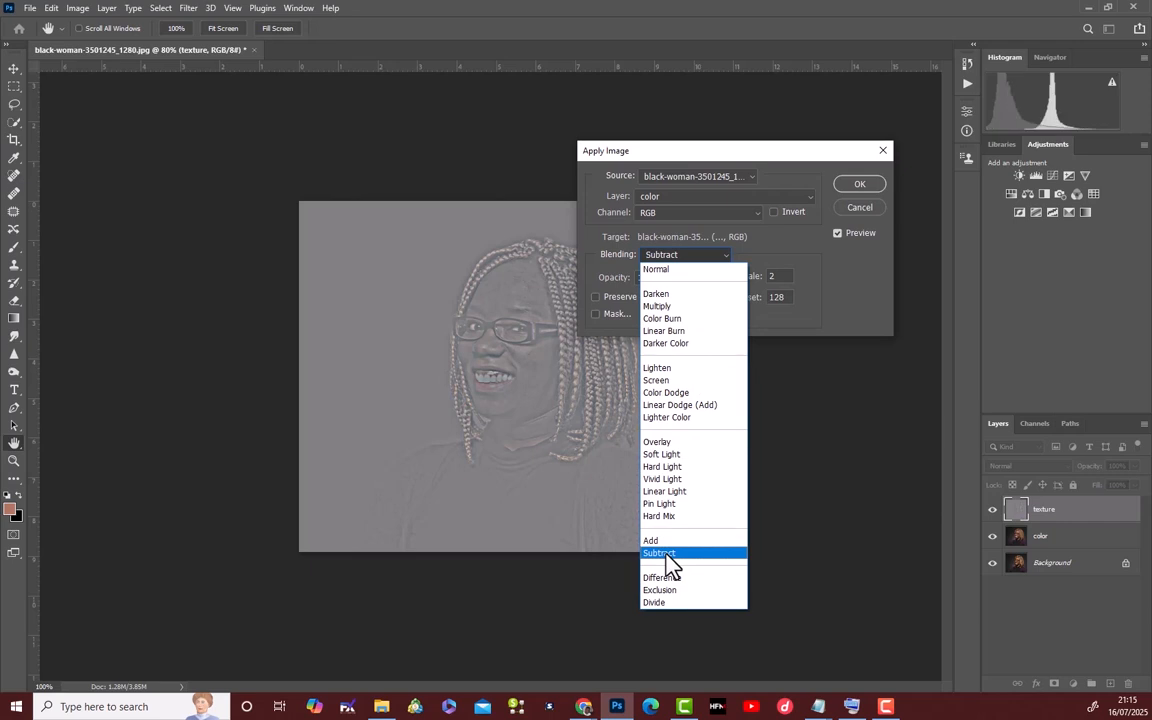
click(668, 556)
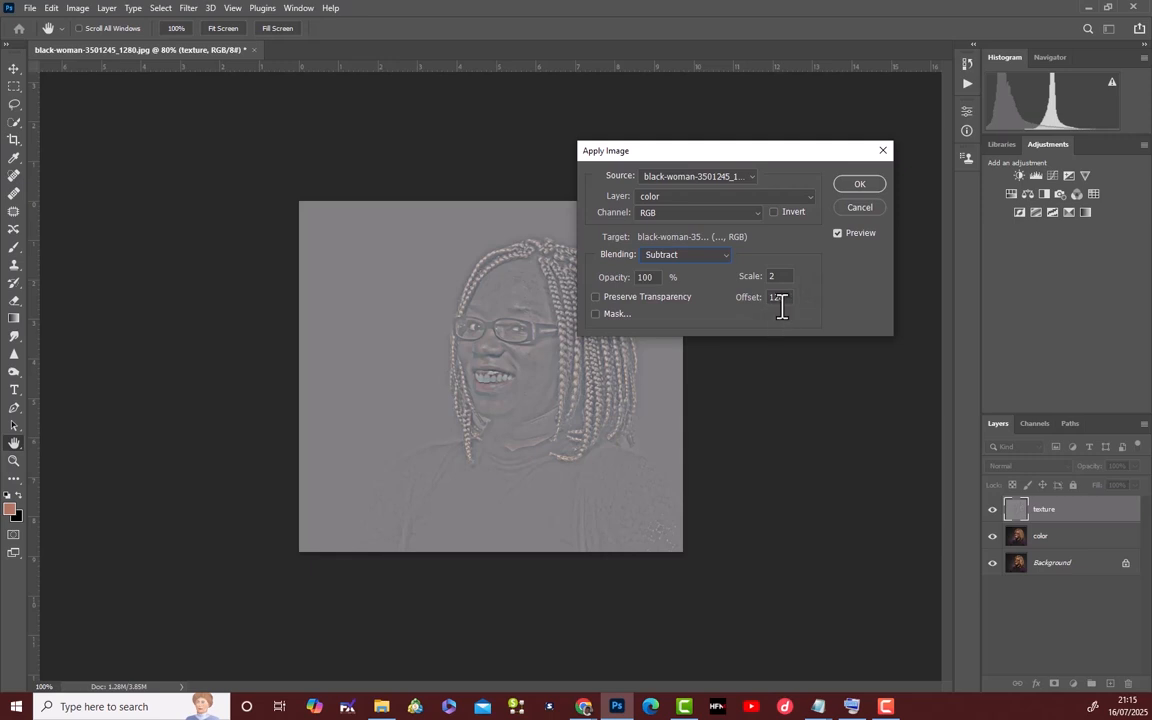
click(863, 185)
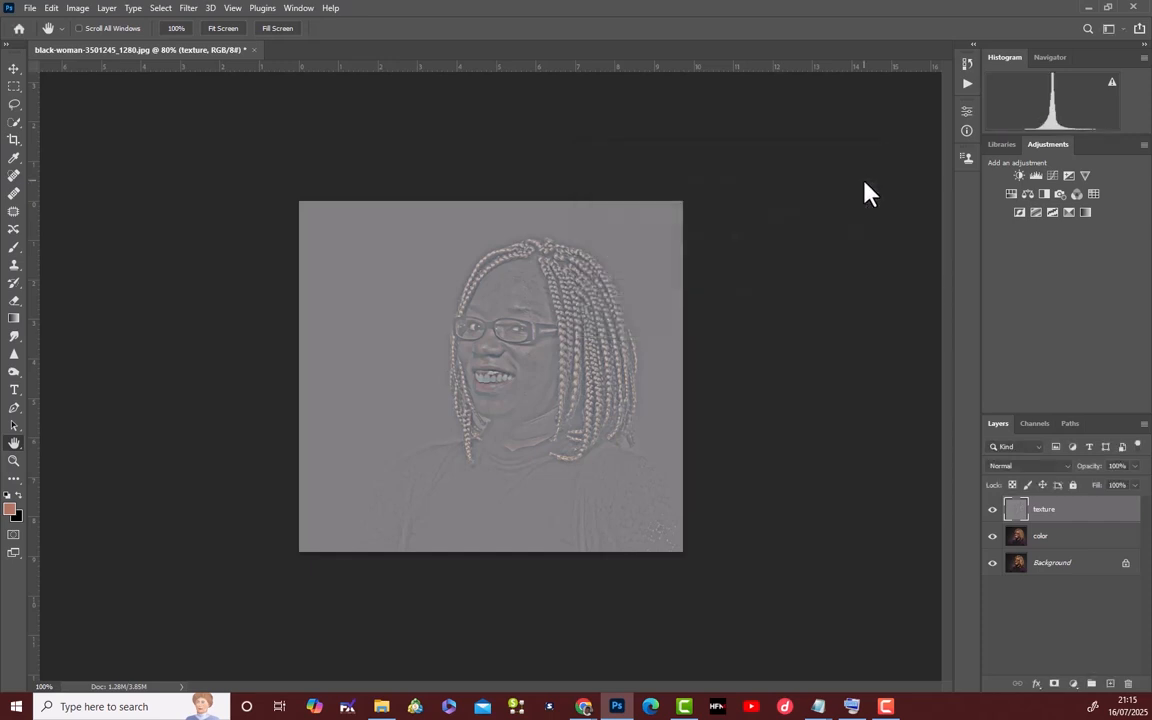
Set the texture layer's blend mode to Linear Light.
click(1070, 467)
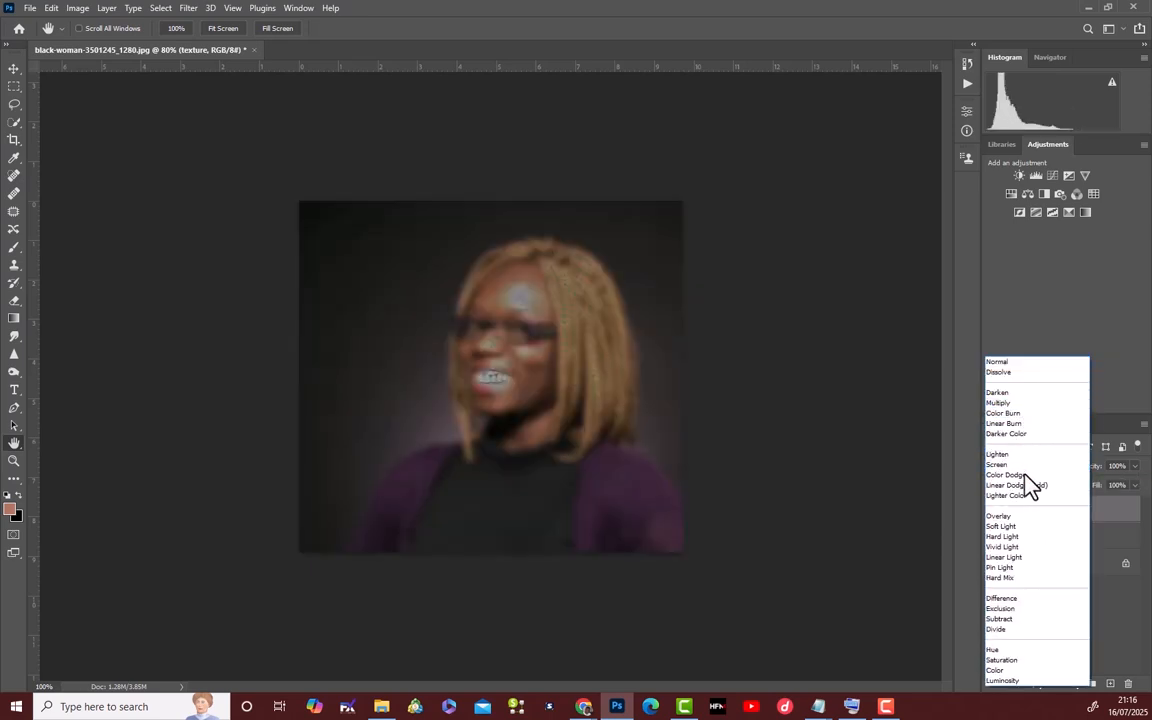
click(1022, 557)
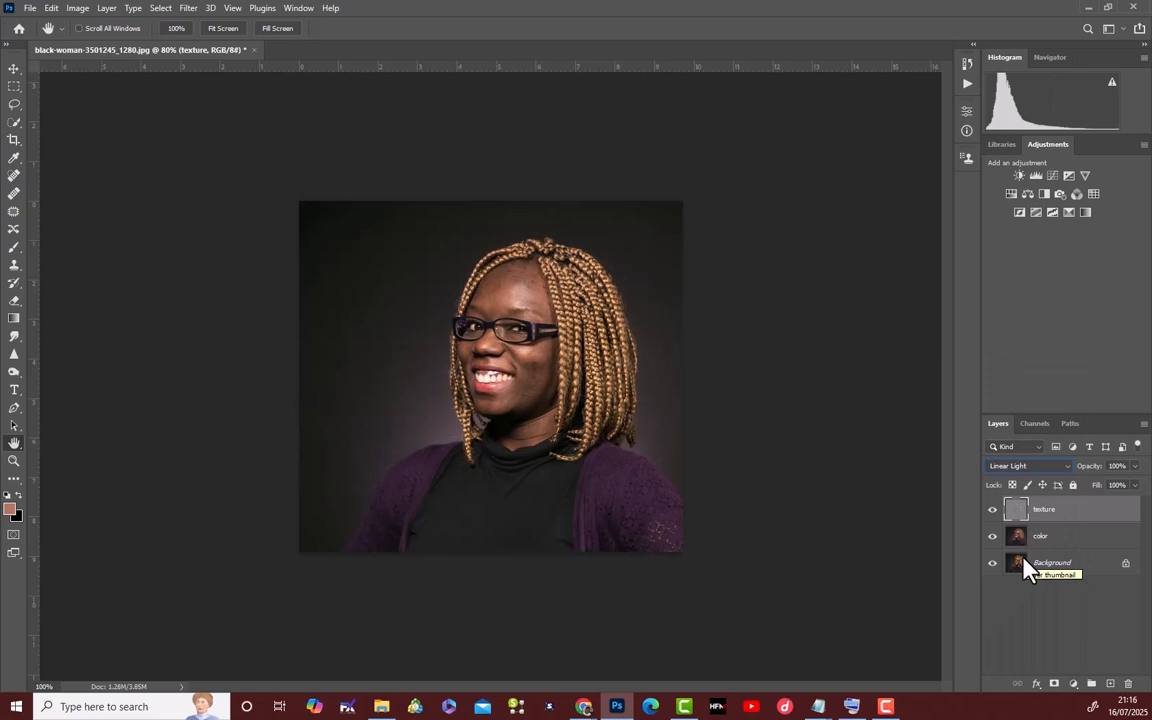
Group the texture and color layers together and expand the new group to show both layers.
shift+click(1080, 540)
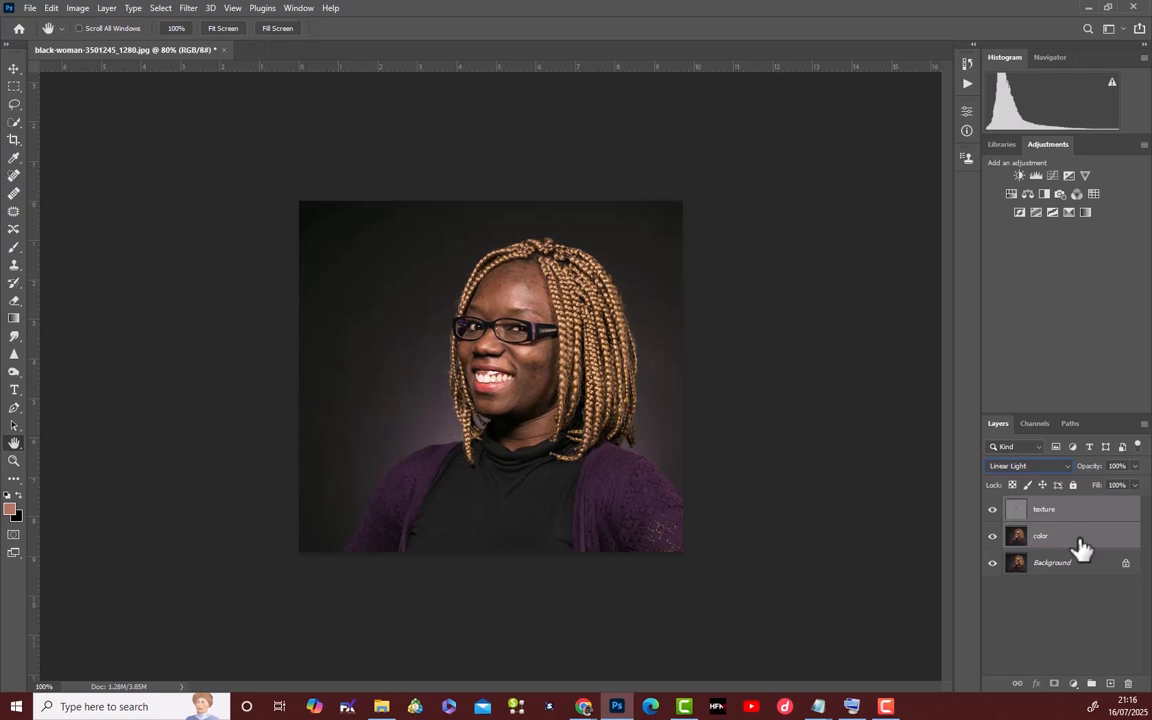
drag(1083, 548, 1092, 683)
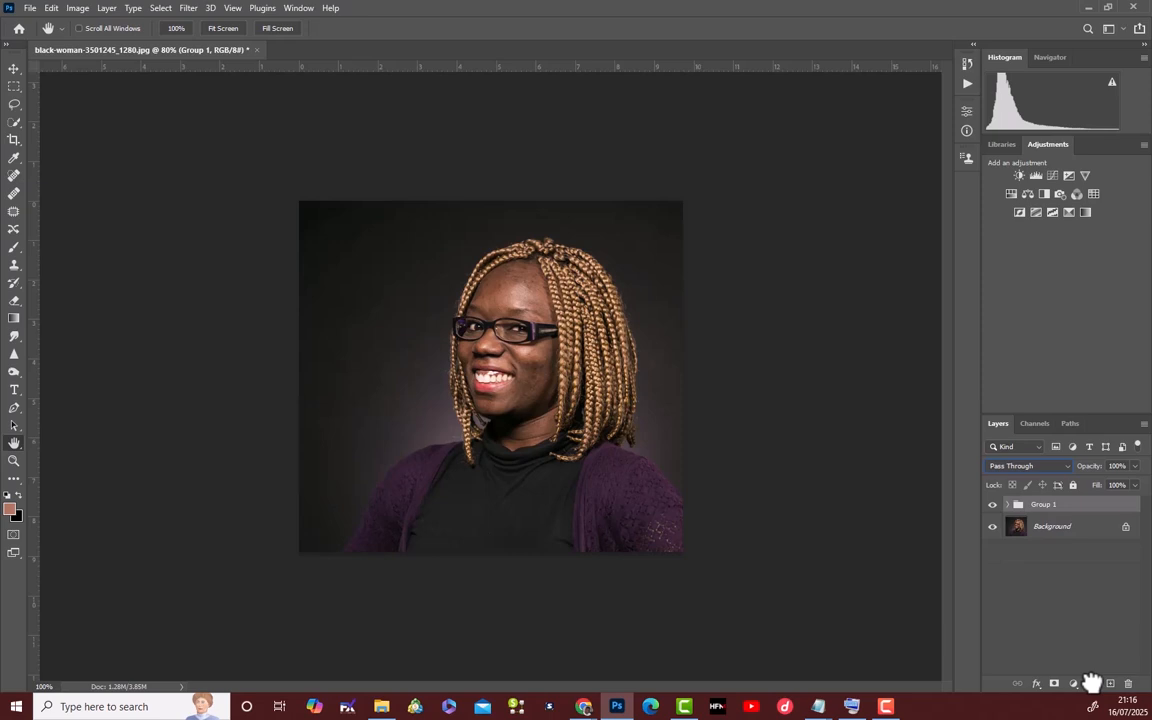
click(1008, 504)
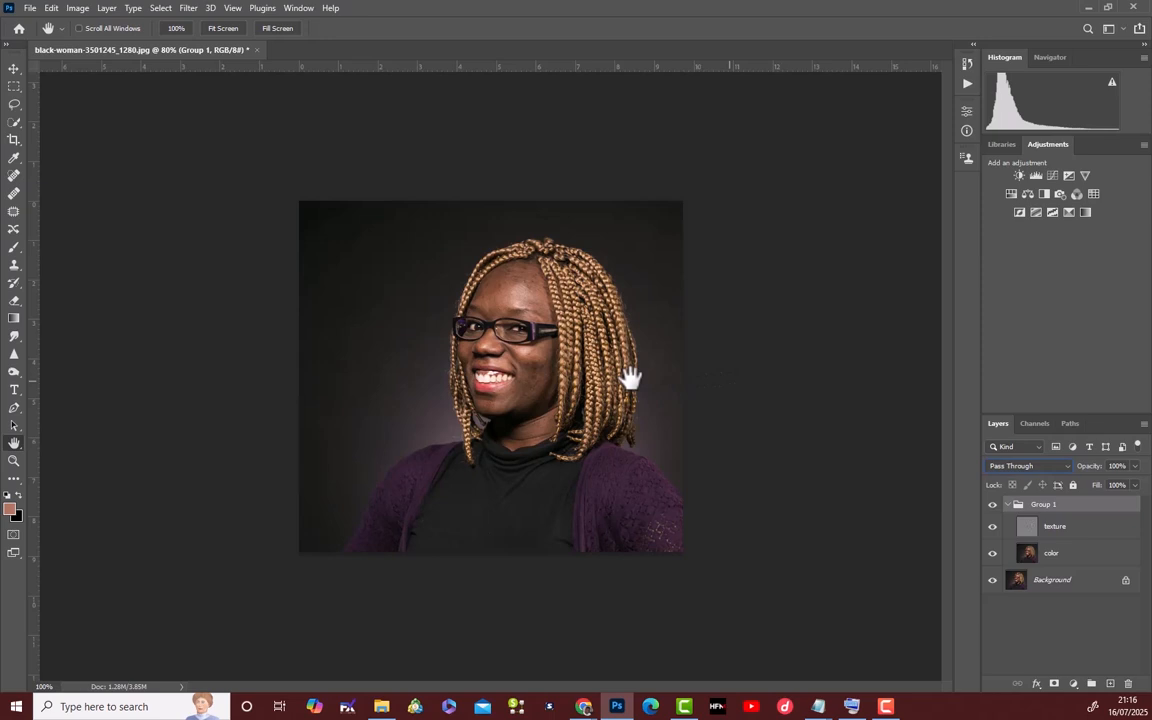
Inspect the face up close, hide the texture layer and make the color layer active.
key(ctrl+plus)
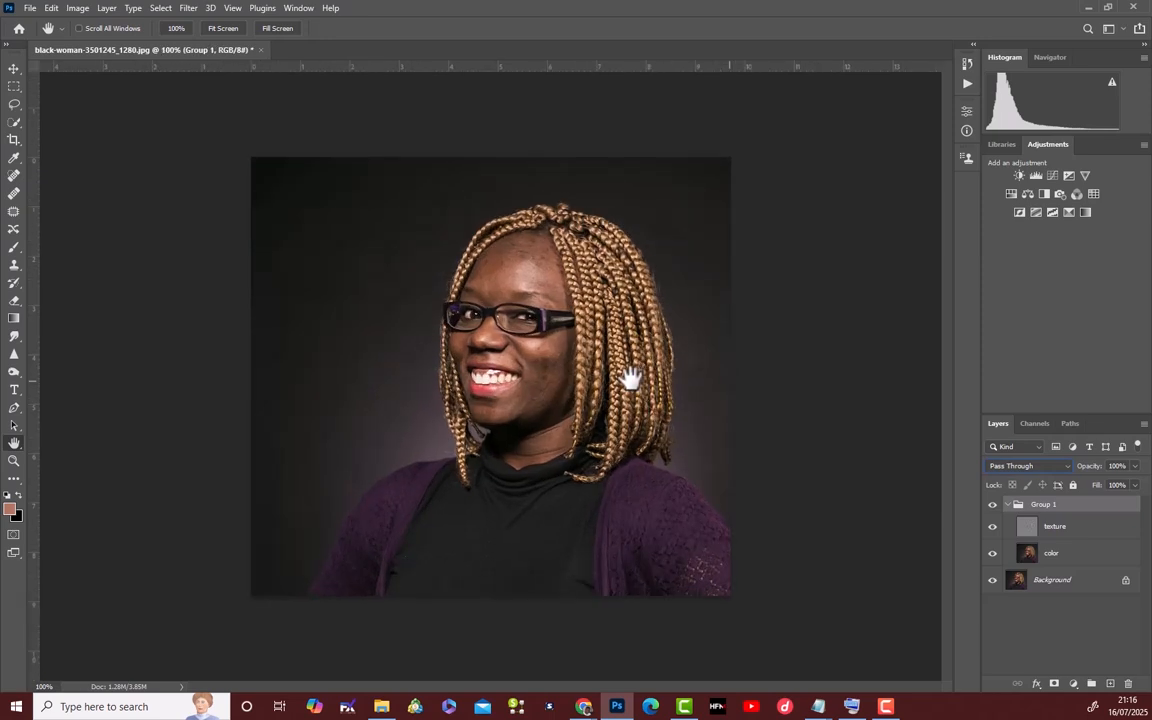
key(ctrl+plus)
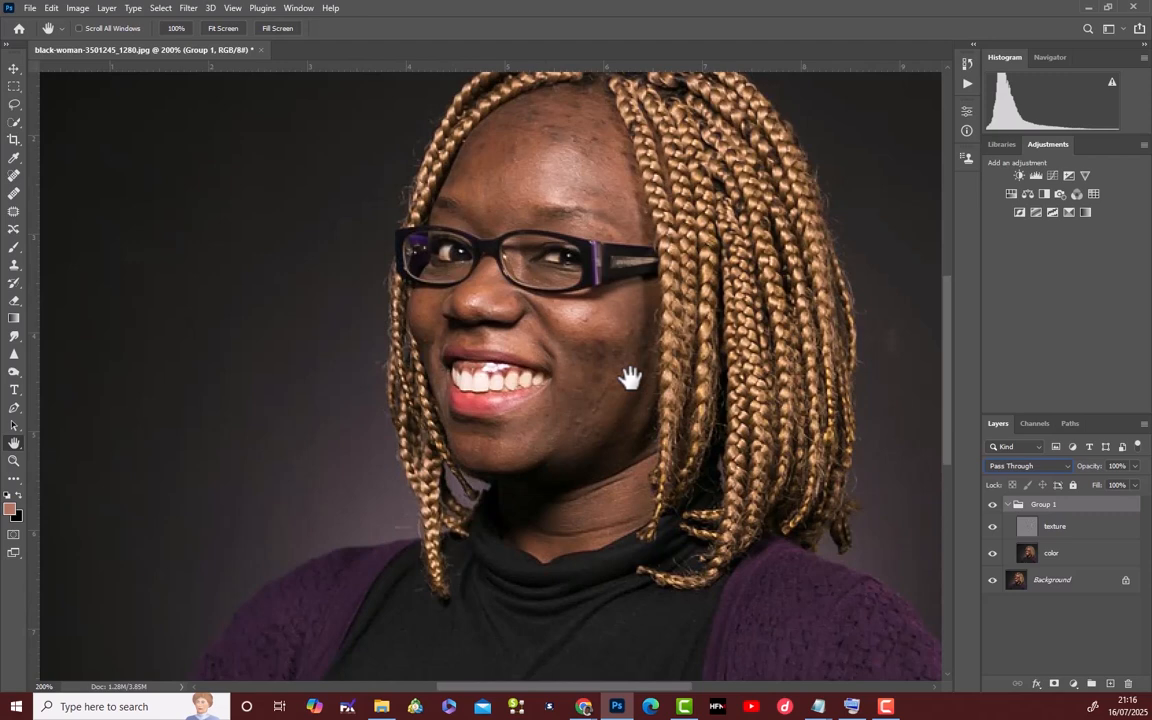
key(ctrl+minus)
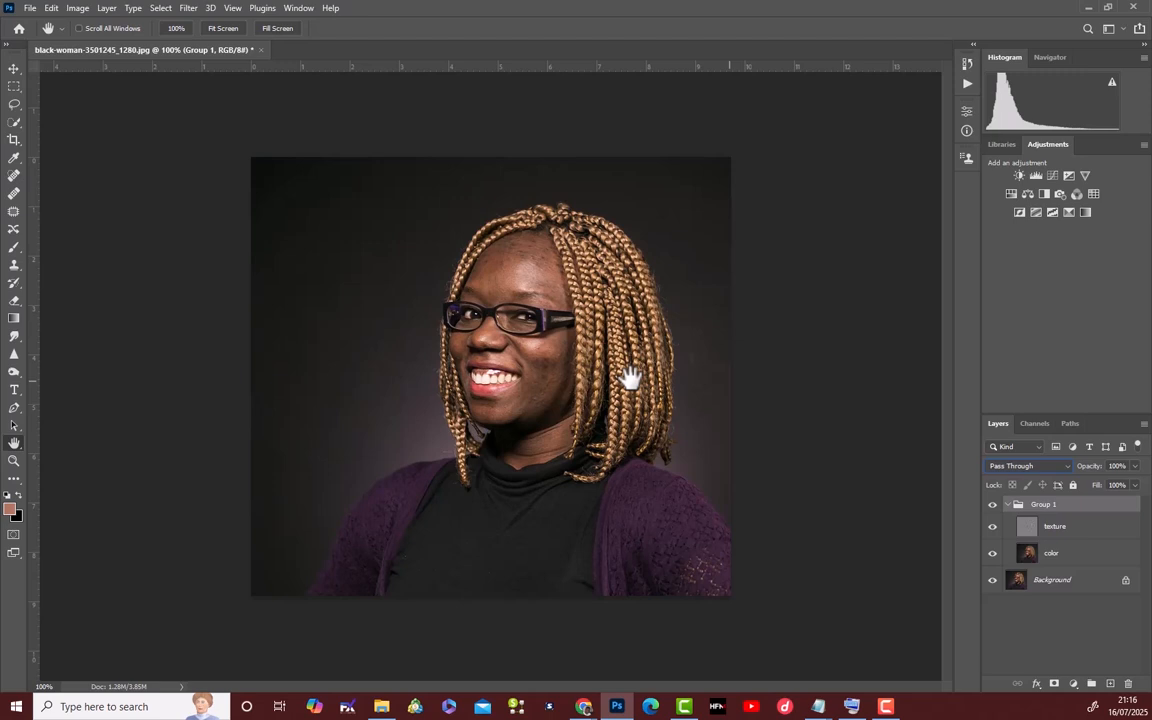
click(993, 528)
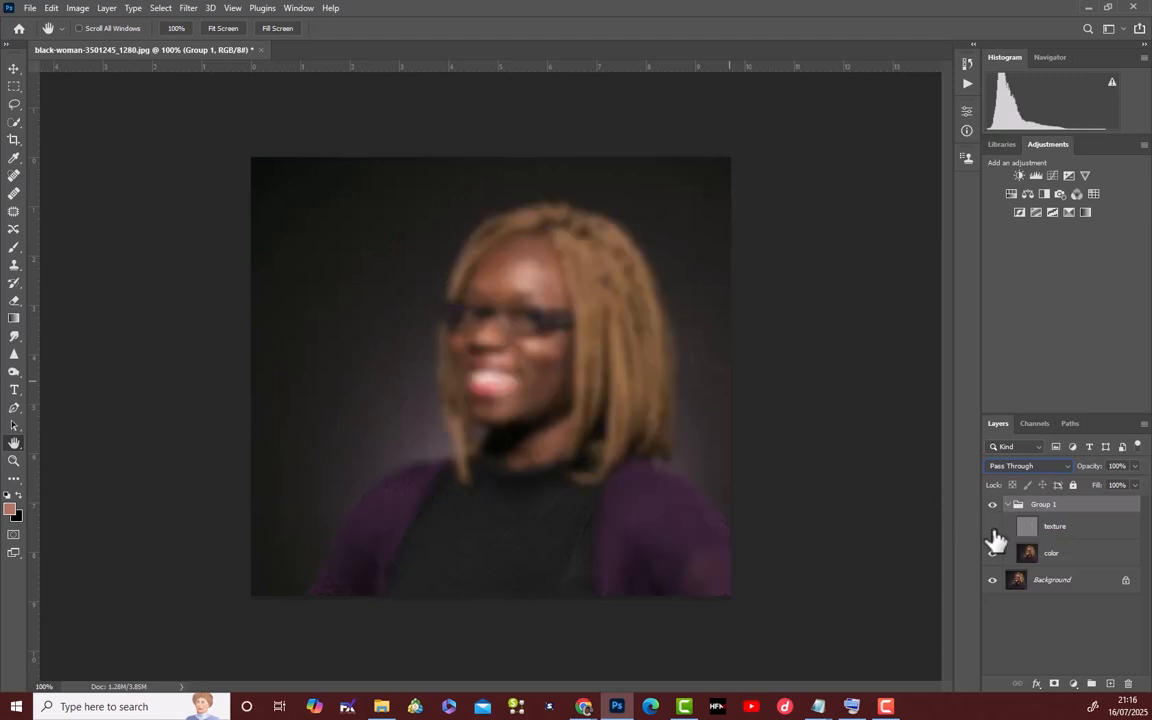
click(1080, 562)
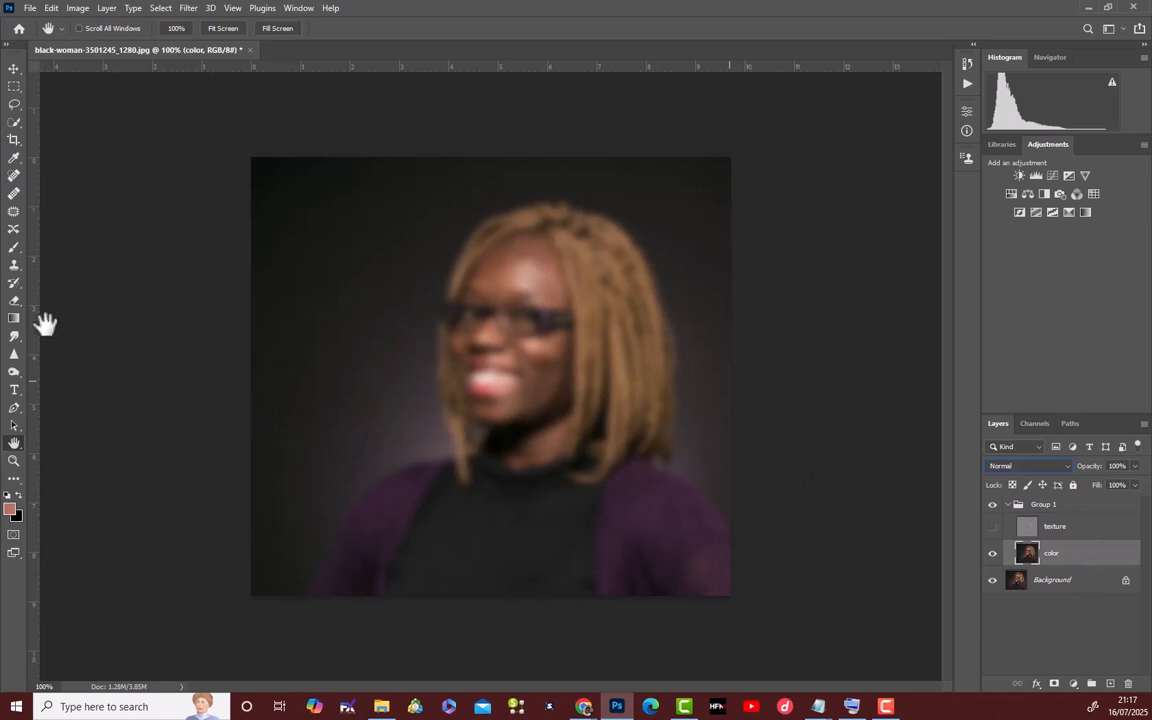
Choose the Mixer Brush tool and check its brush tip and load settings.
click(22, 254)
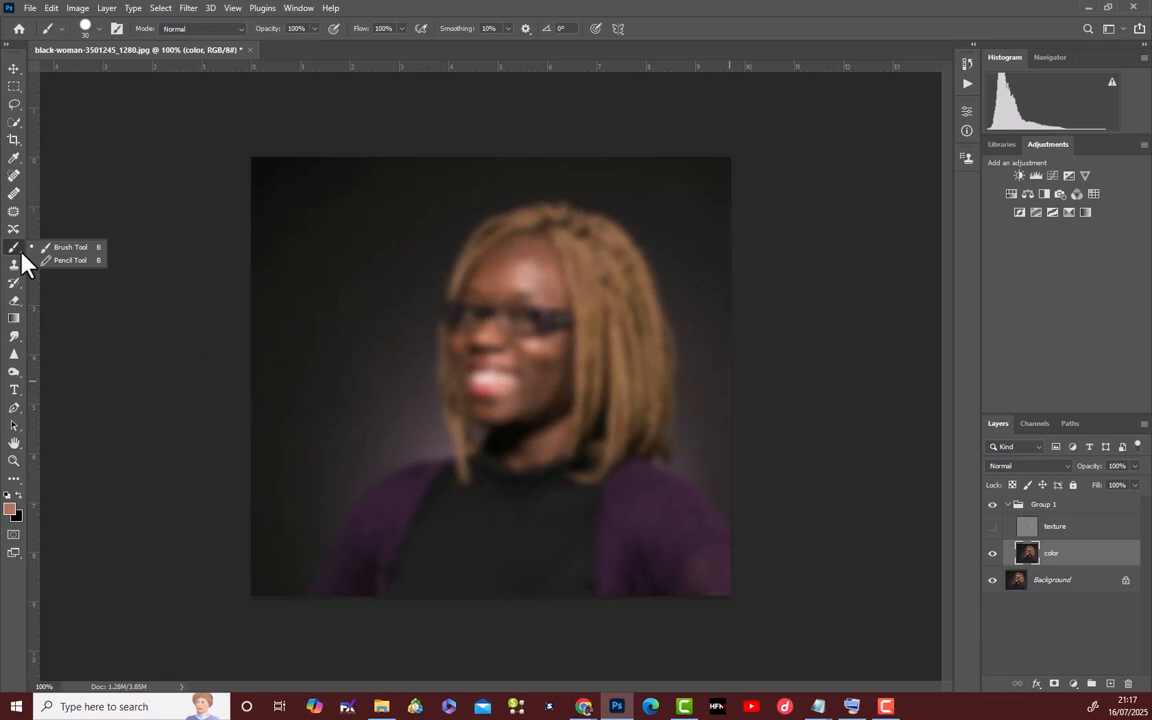
click(15, 479)
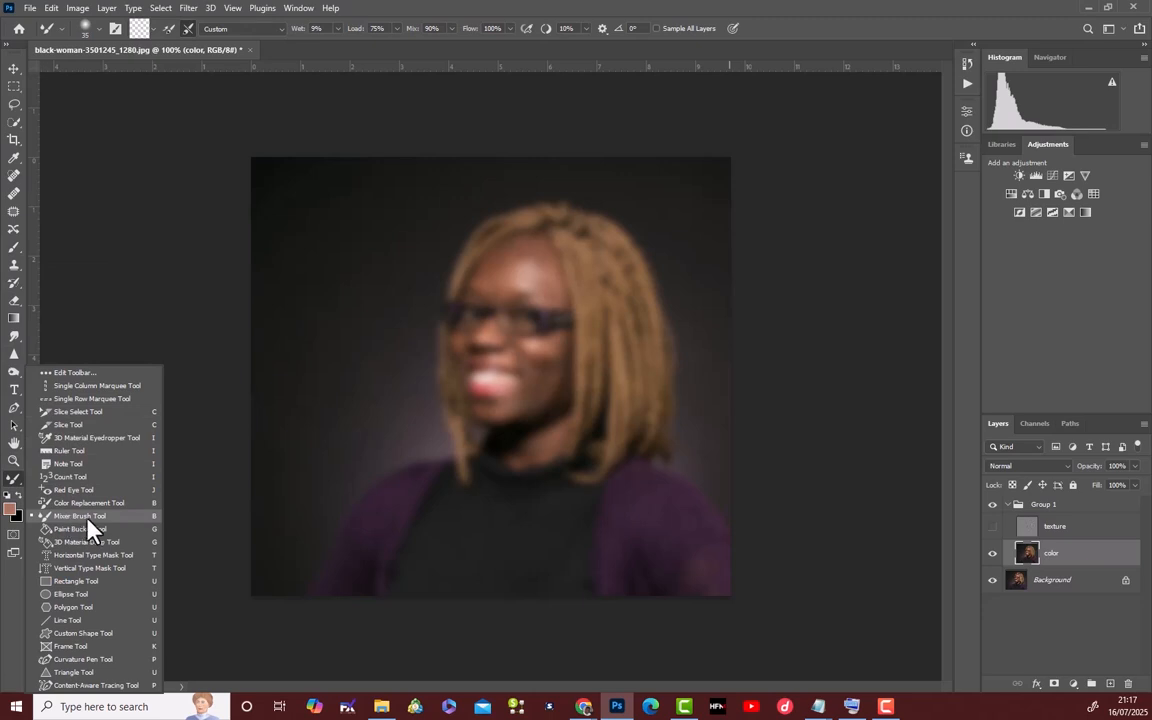
click(92, 523)
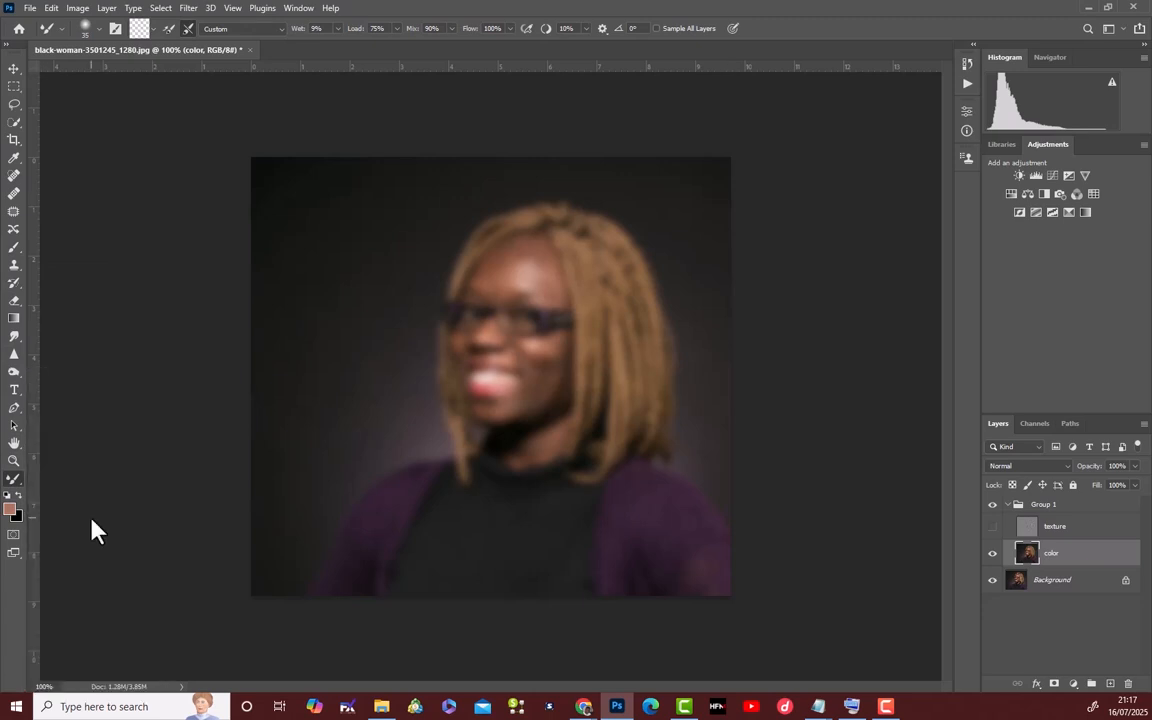
click(100, 30)
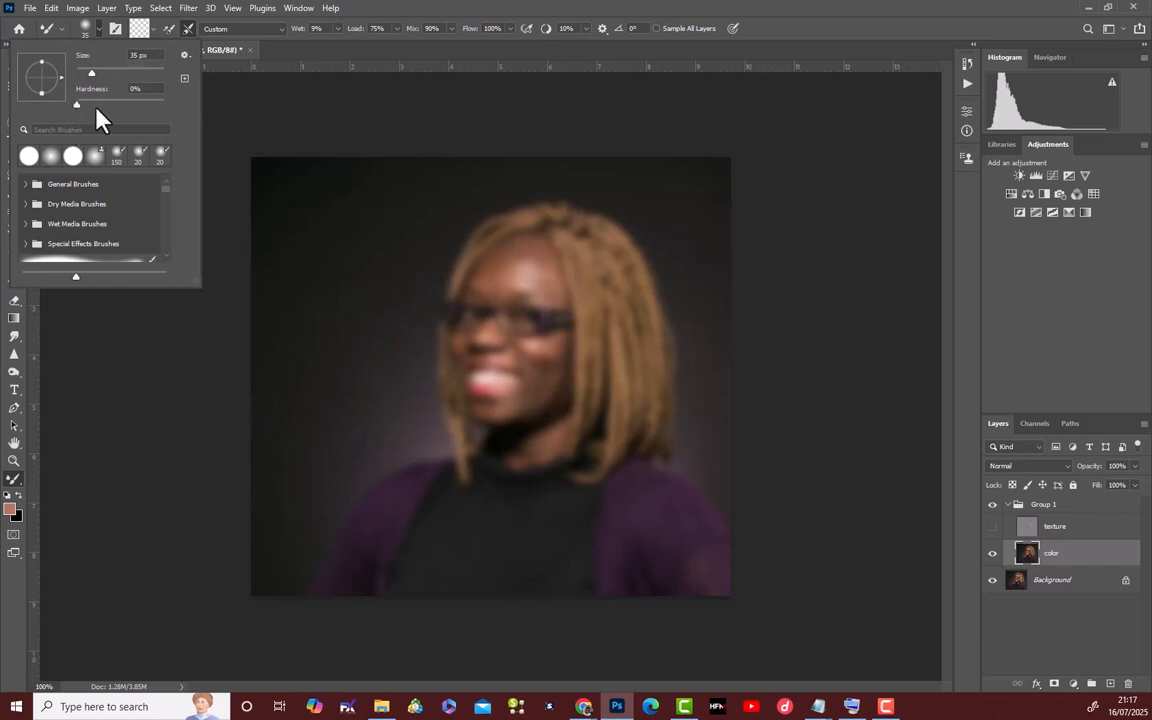
click(137, 24)
click(165, 57)
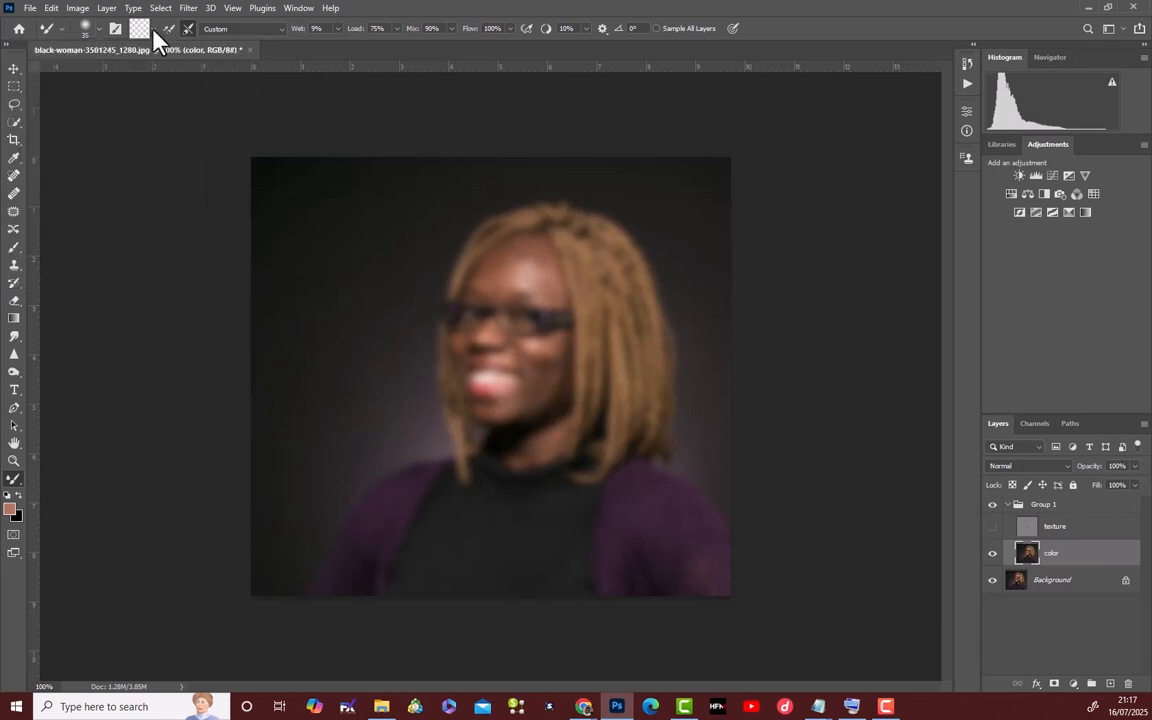
click(154, 31)
click(160, 60)
Show the texture layer again and blend the skin between cheek and nose on the color layer with a 15-pixel Mixer Brush.
click(993, 528)
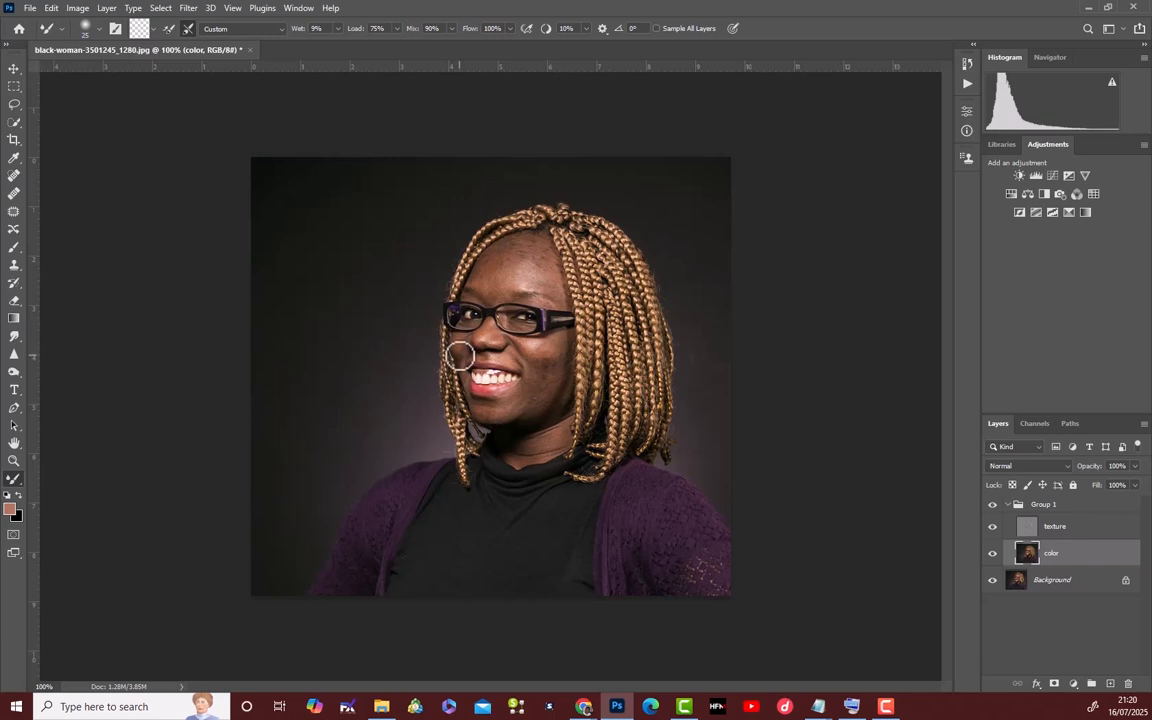
key(bracketleft)
mouse_move(460, 356)
mouse_down()
mouse_move(466, 384)
mouse_move(463, 357)
mouse_move(513, 359)
mouse_up()
Collapse Group 1 and toggle its visibility to compare the Mixer Brush retouching with the original portrait.
click(1014, 508)
click(1007, 505)
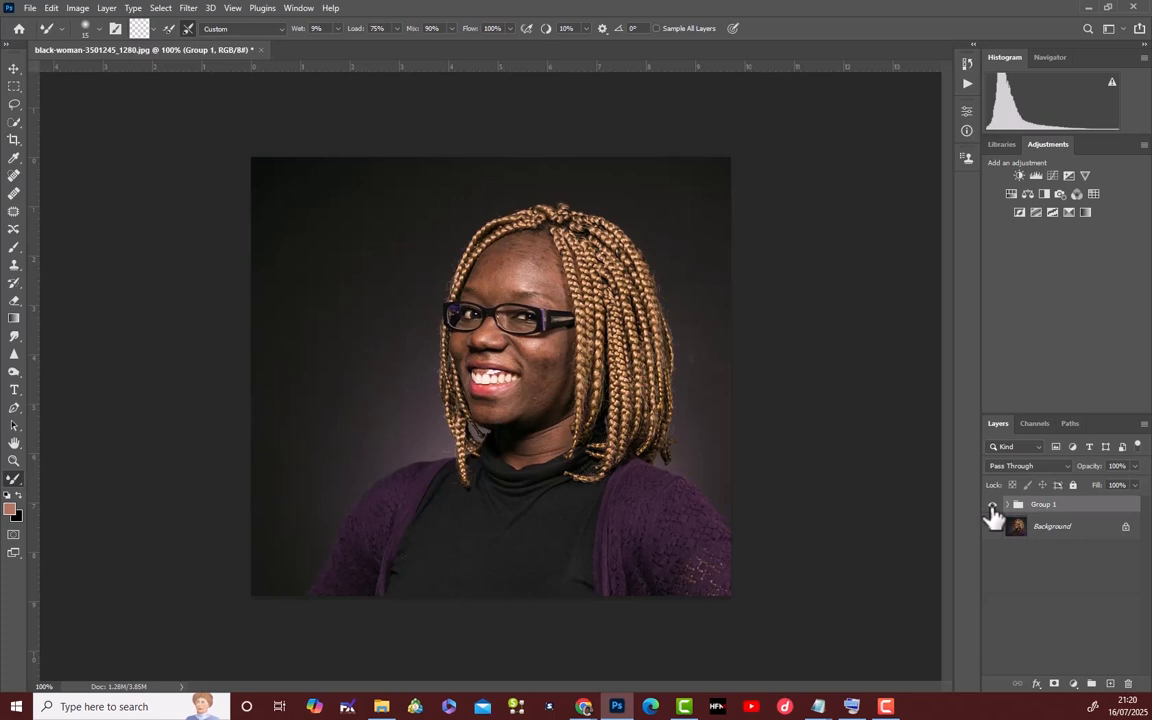
click(993, 506)
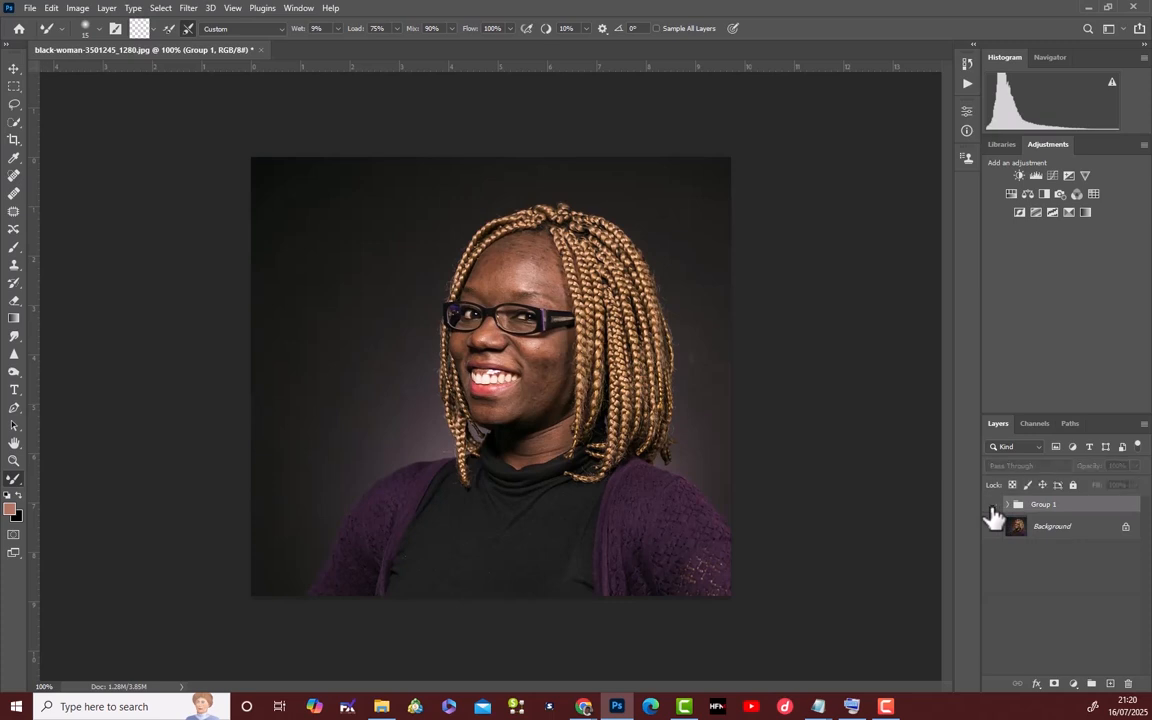
click(993, 507)
click(993, 507)
click(993, 507)
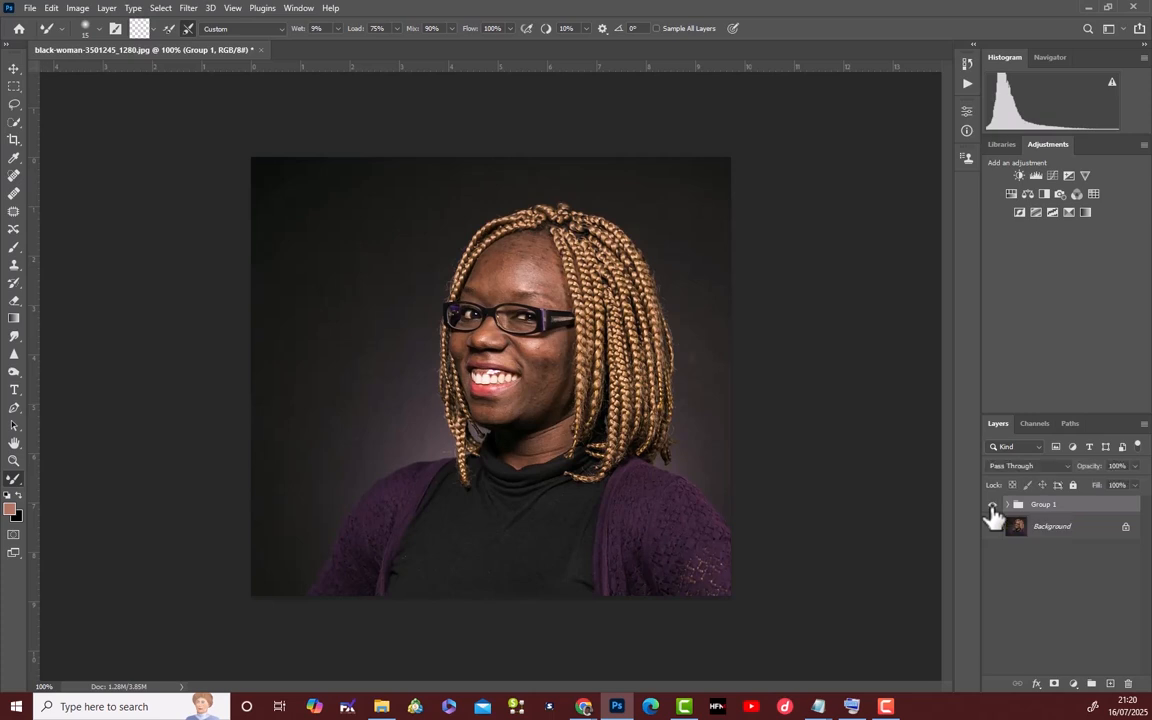
Expand Group 1 and select the middle of the forehead on the color layer with the Lasso tool, using a 25-pixel feather.
click(1008, 505)
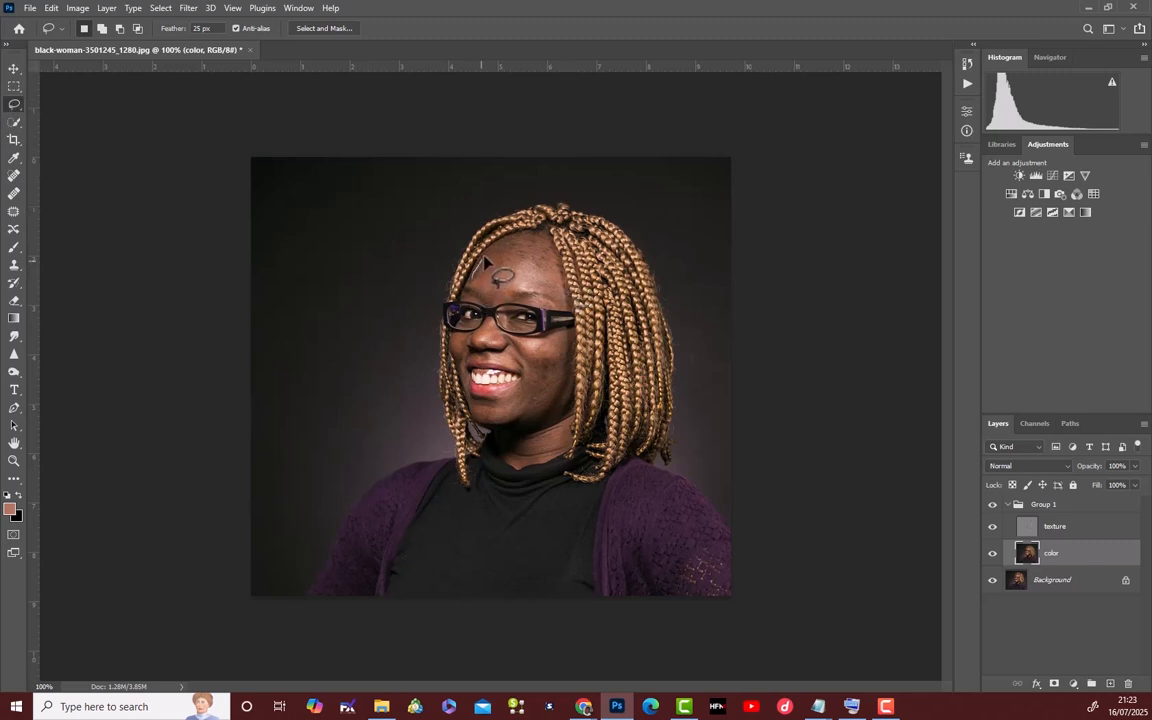
mouse_move(498, 246)
mouse_down()
mouse_move(557, 262)
mouse_move(563, 292)
mouse_move(500, 299)
mouse_move(468, 262)
mouse_up()
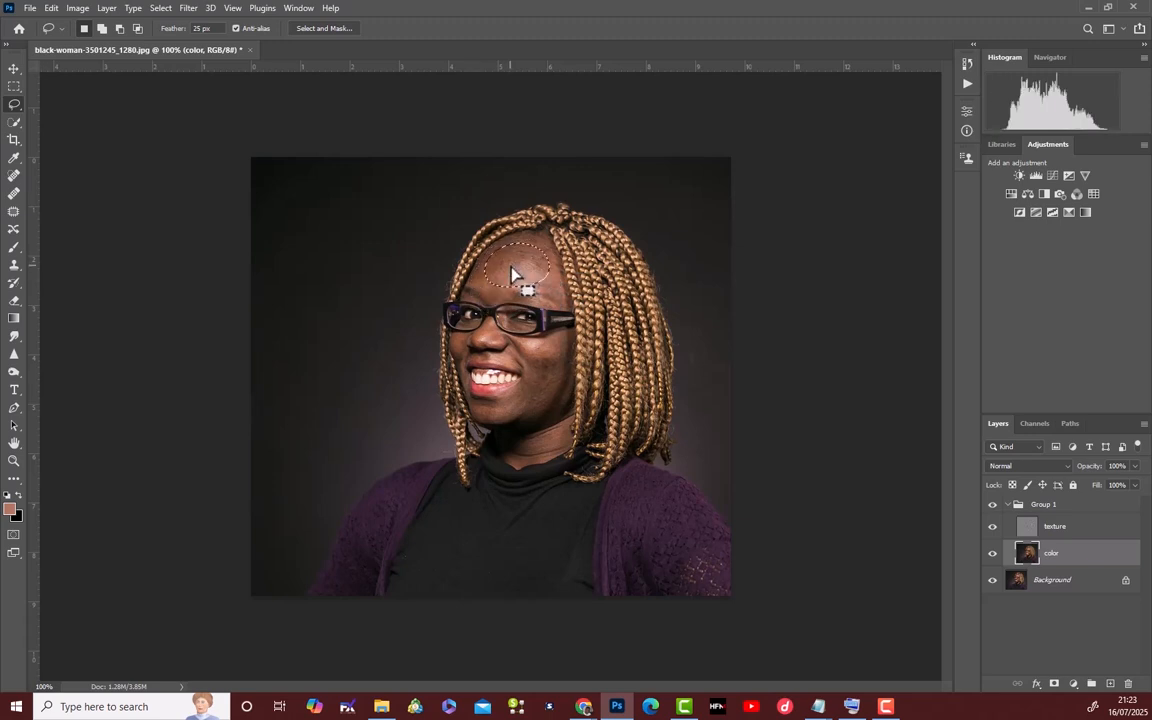
right_click(511, 268)
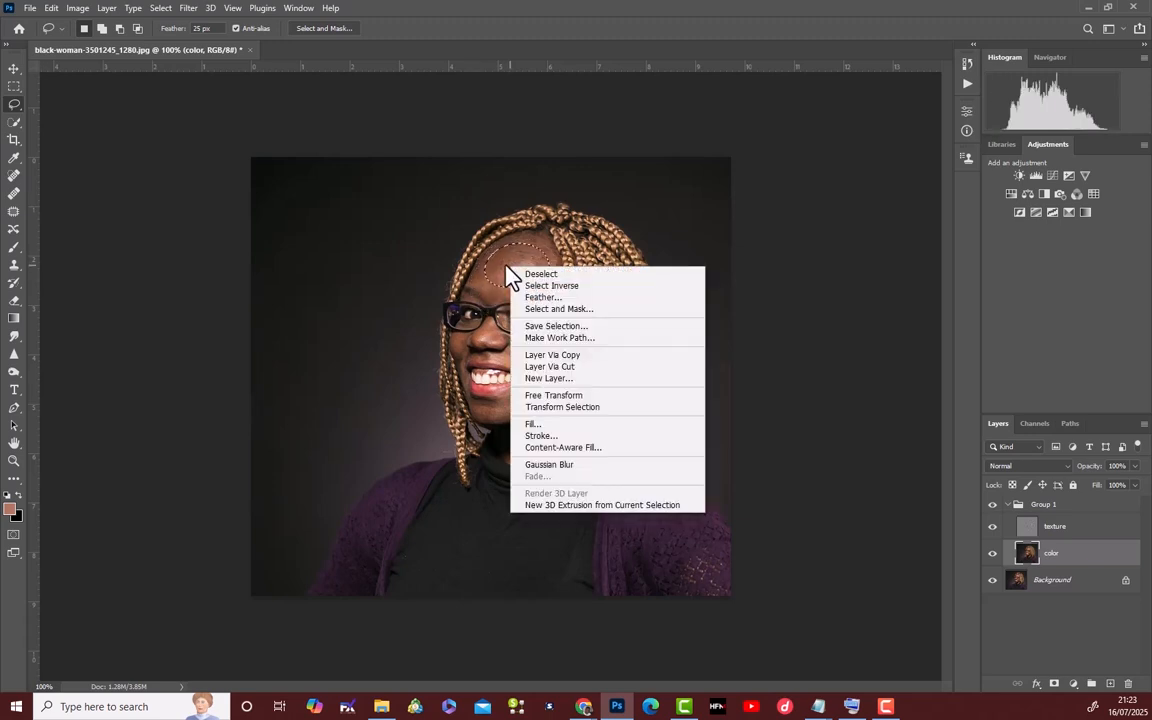
click(506, 263)
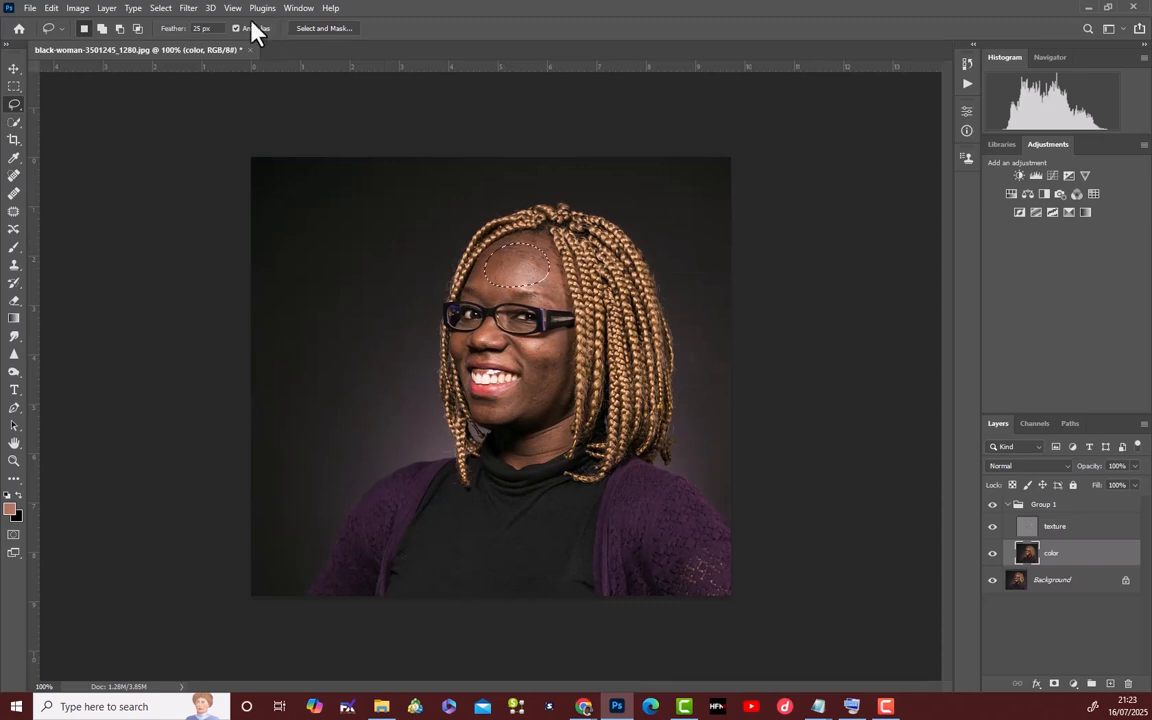
Apply a Gaussian Blur with a 15.3-pixel radius to the forehead selection on the color layer.
click(190, 9)
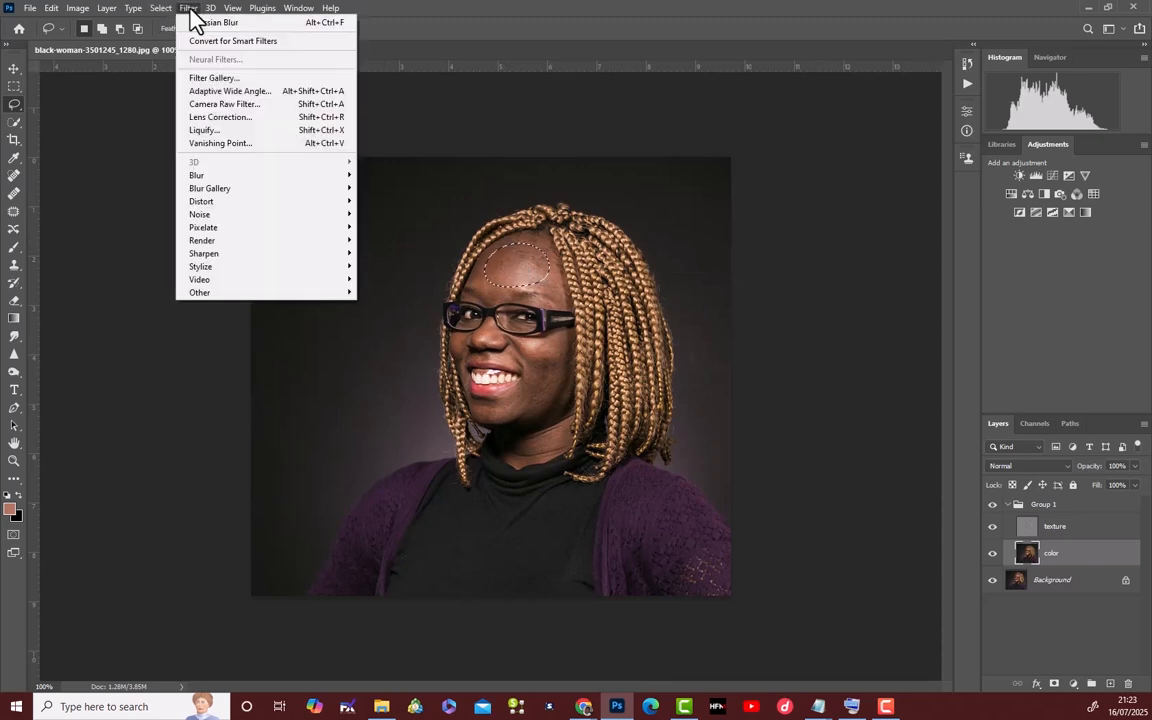
mouse_move(334, 178)
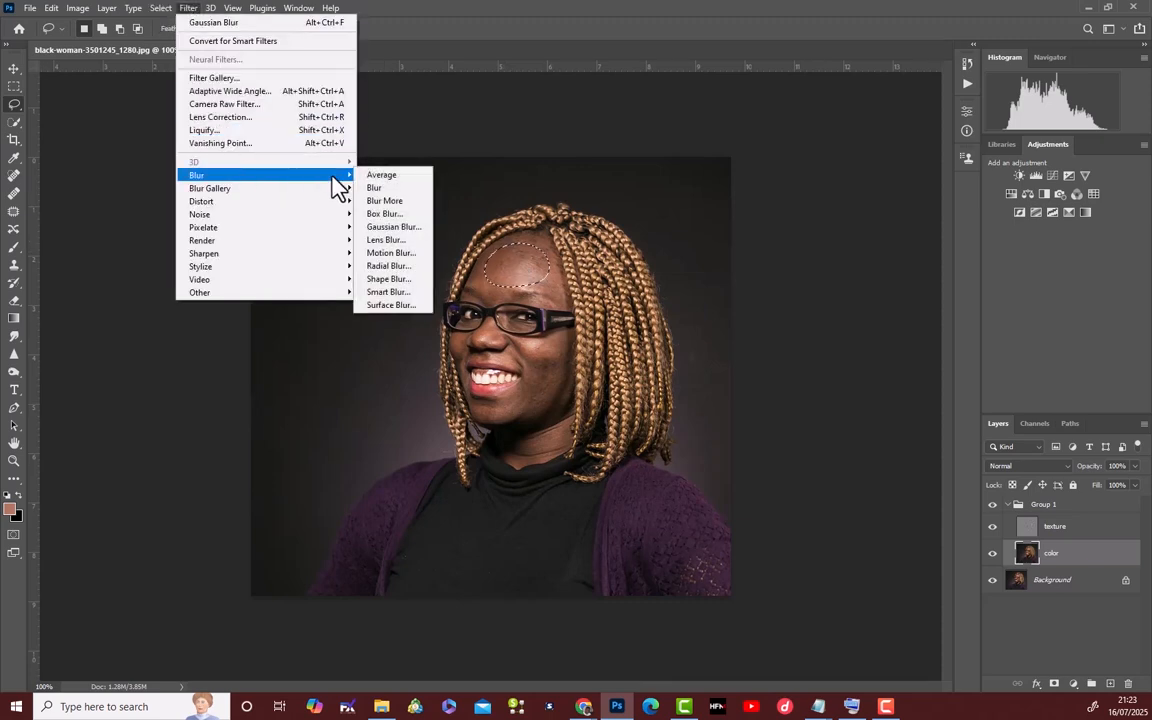
click(399, 229)
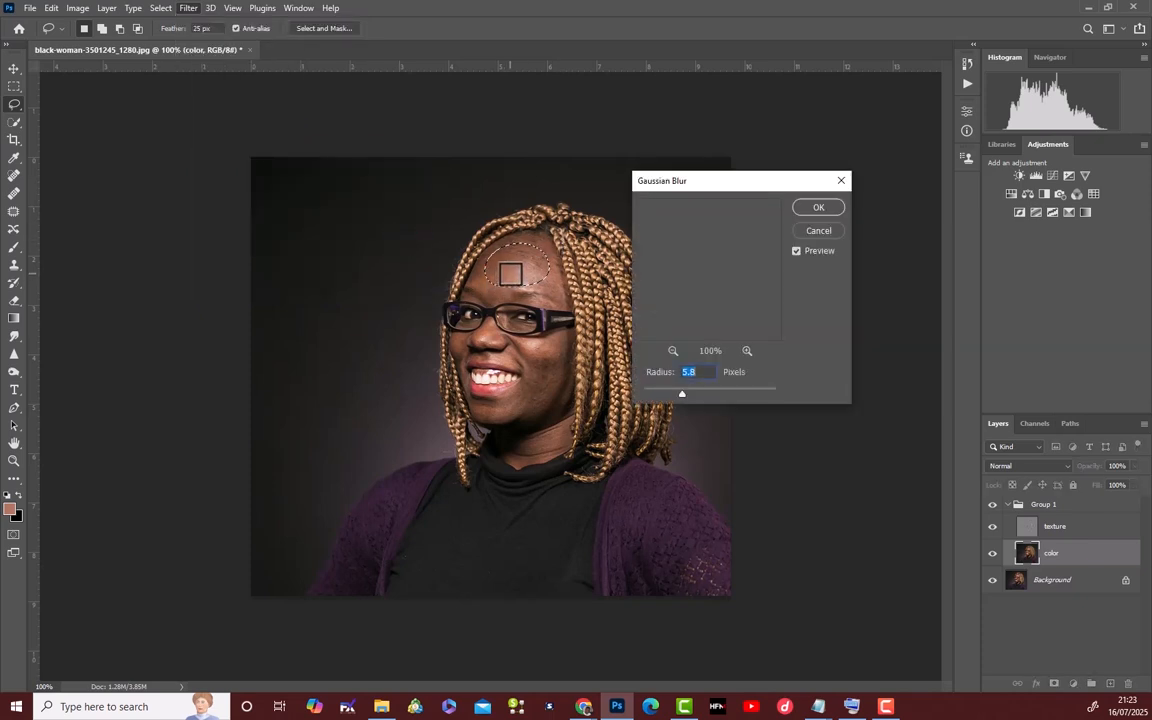
click(513, 272)
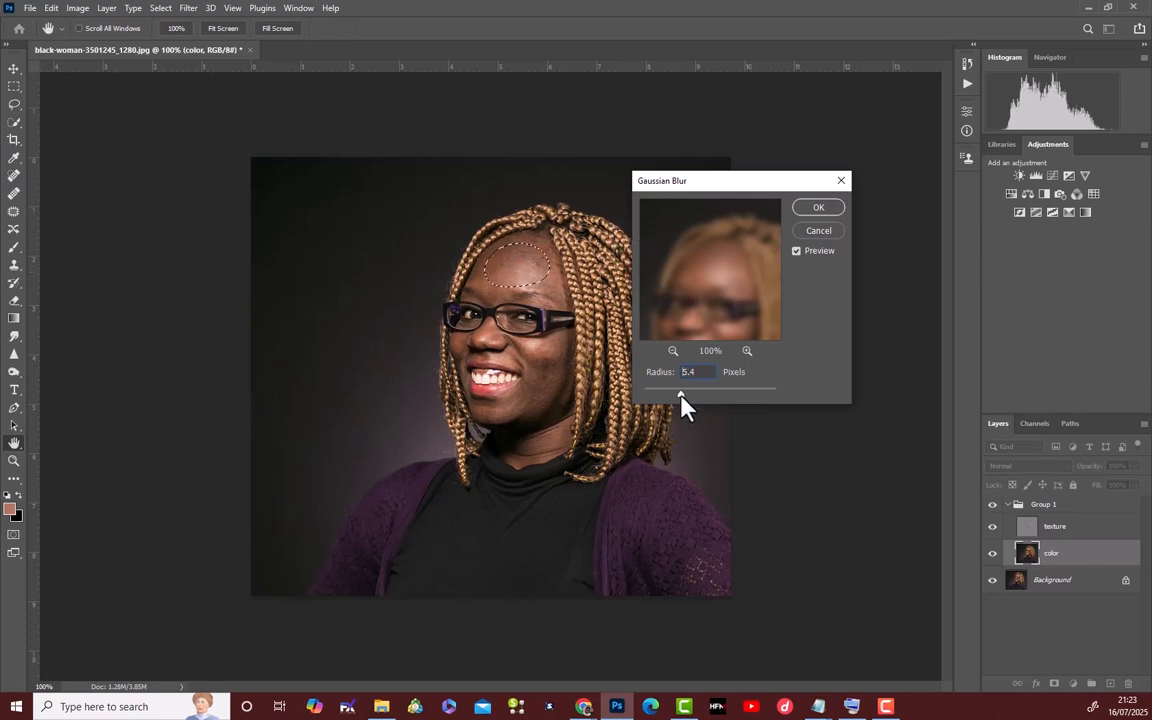
mouse_move(681, 394)
mouse_down()
mouse_move(706, 405)
mouse_move(716, 393)
mouse_move(702, 397)
mouse_up()
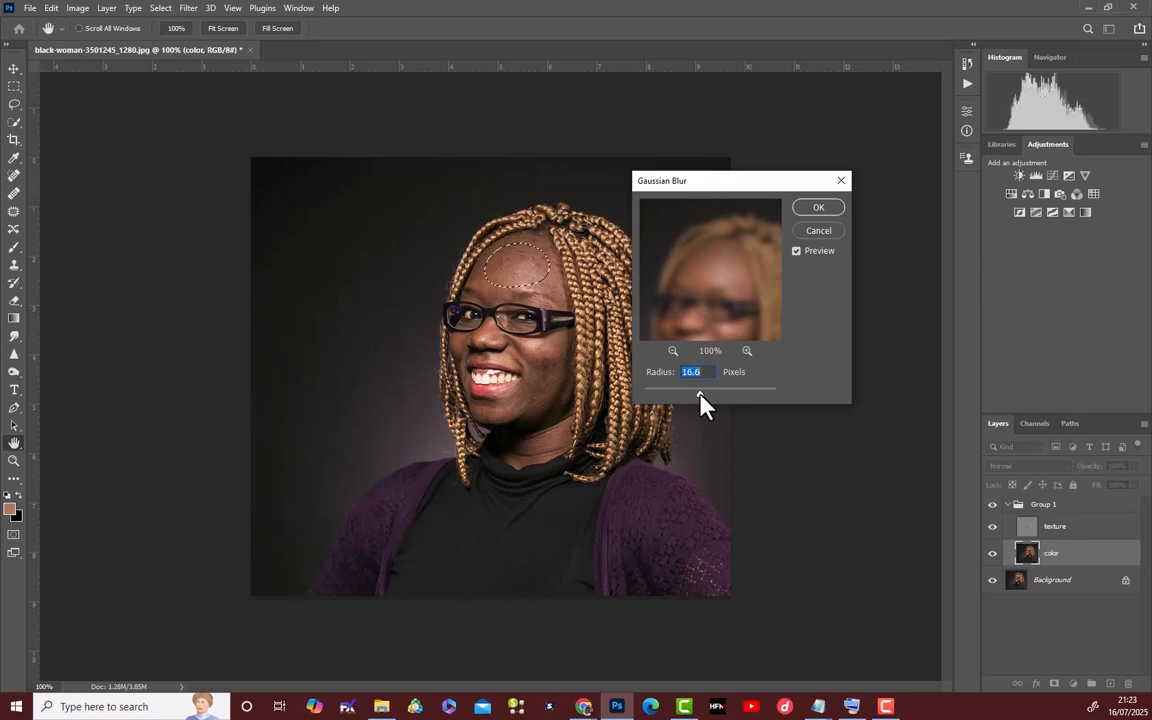
drag(700, 400, 700, 394)
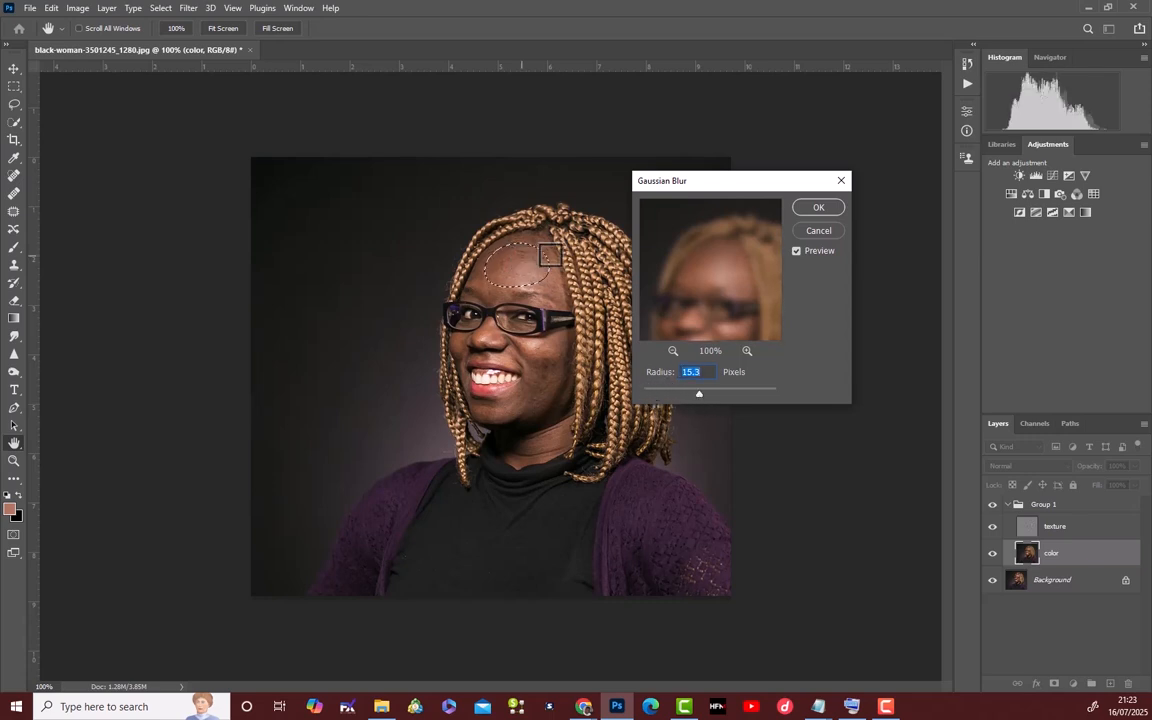
click(818, 212)
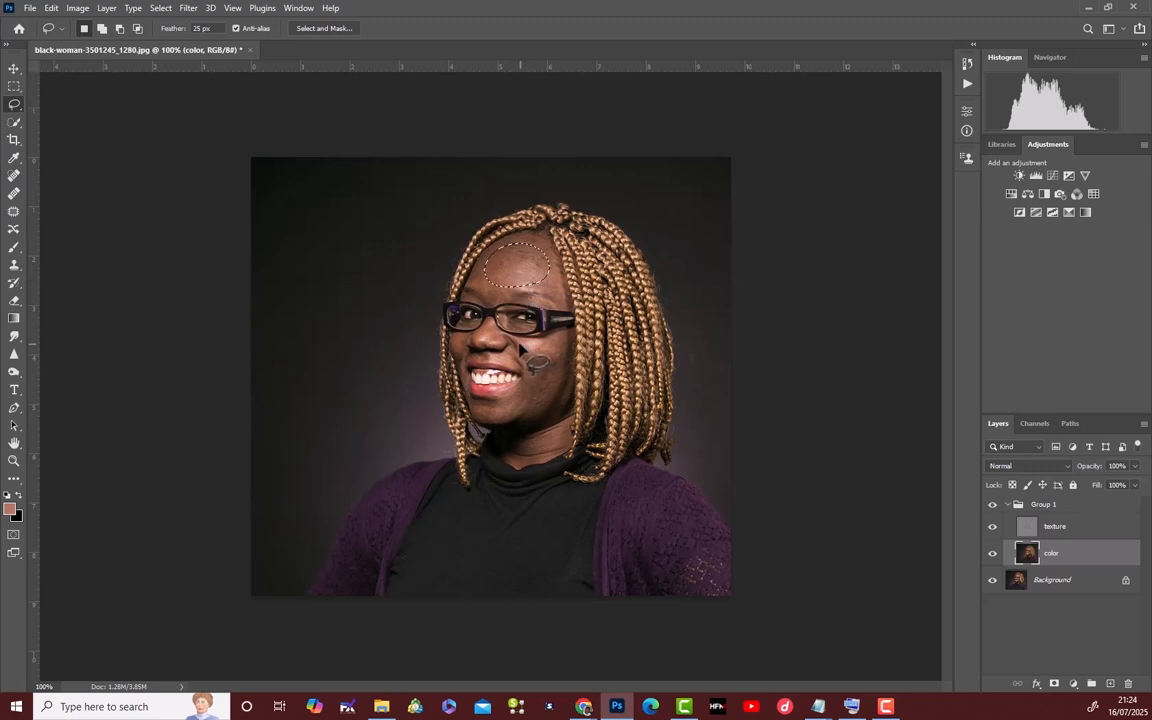
Lasso the larger cheek beside the mouth and repeat the last Gaussian Blur on that selection of the color layer.
mouse_move(517, 342)
mouse_down()
mouse_move(565, 337)
mouse_move(564, 385)
mouse_move(537, 415)
mouse_move(503, 418)
mouse_move(534, 366)
mouse_move(522, 346)
mouse_up()
right_click(546, 367)
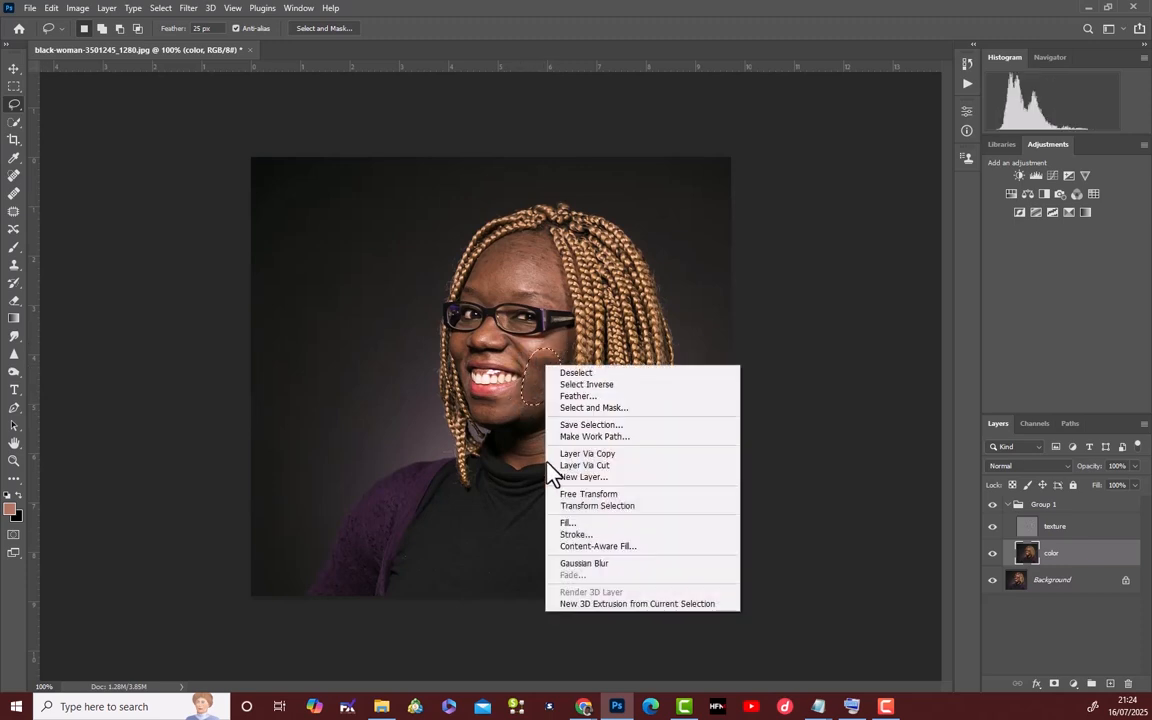
click(585, 564)
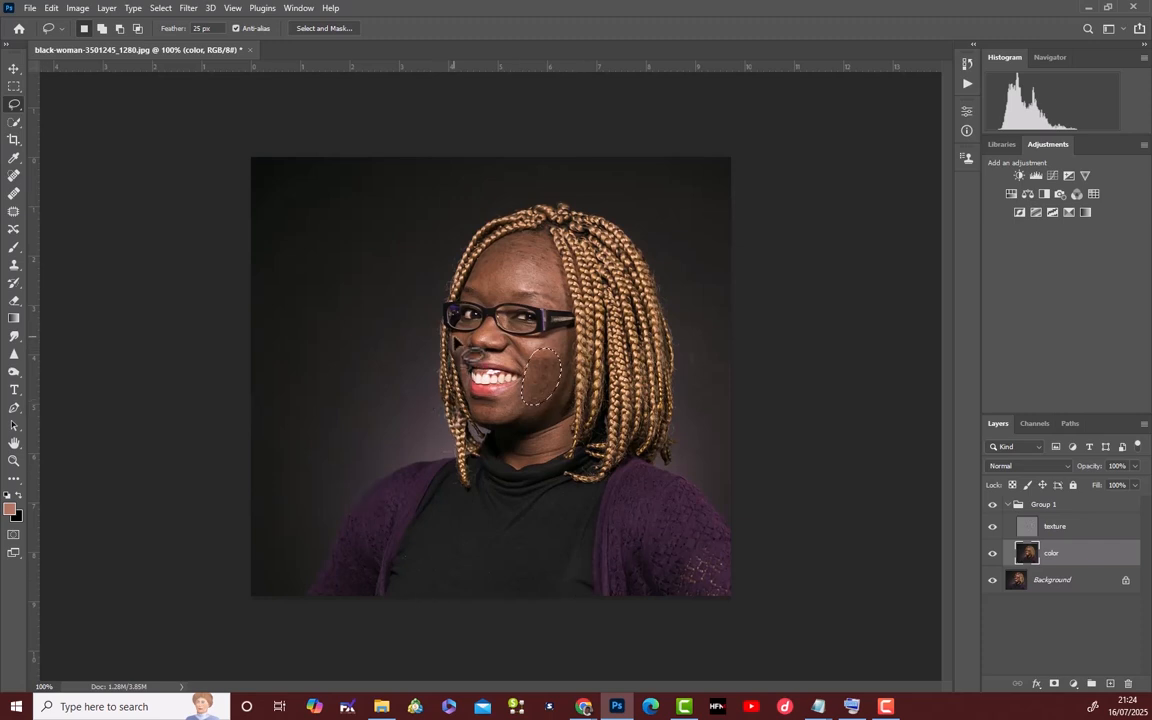
Try to lasso the narrow cheek area on the other side of the nose with the 25-pixel feather.
mouse_move(450, 337)
mouse_down()
mouse_move(463, 336)
mouse_move(466, 373)
mouse_move(456, 344)
mouse_up()
drag(0, 170, 248, 142)
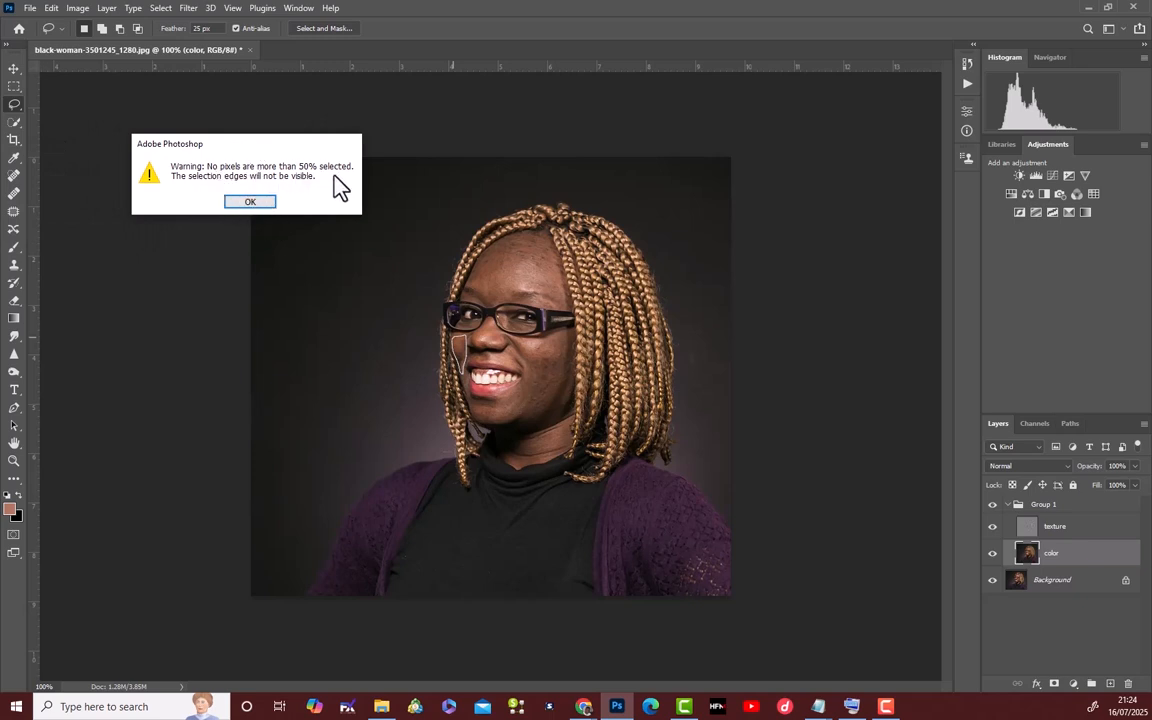
click(248, 204)
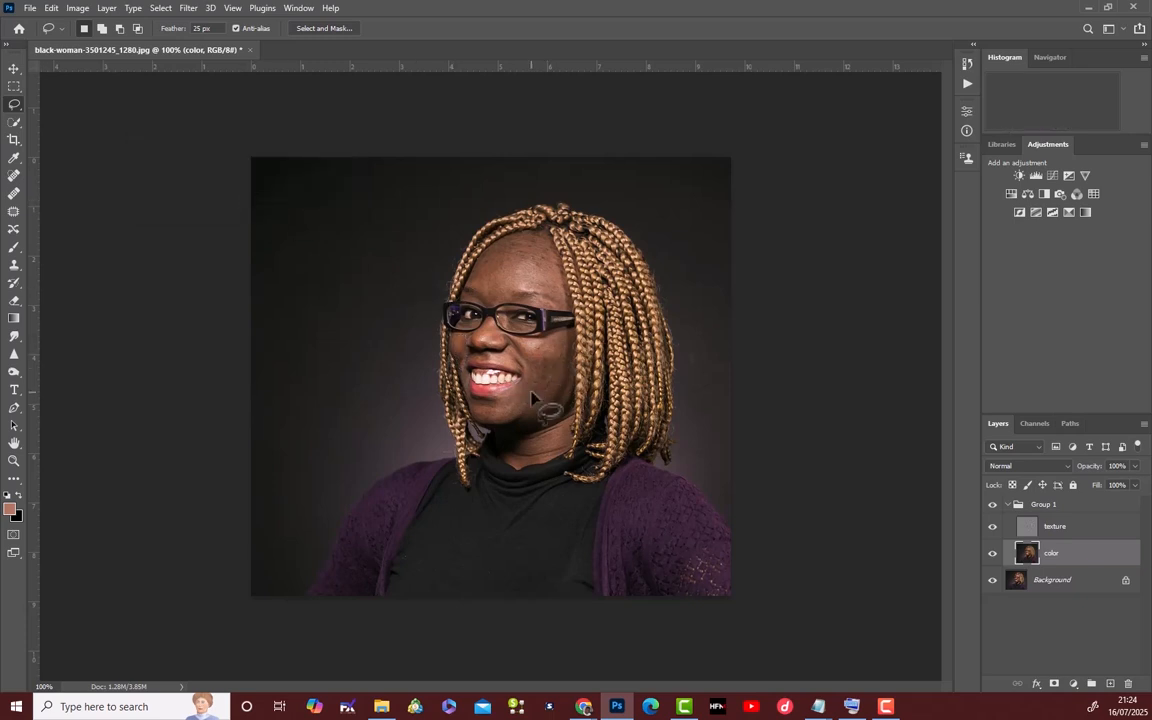
Collapse Group 1 and switch it off and on to compare the blurred skin areas with the original.
click(1010, 505)
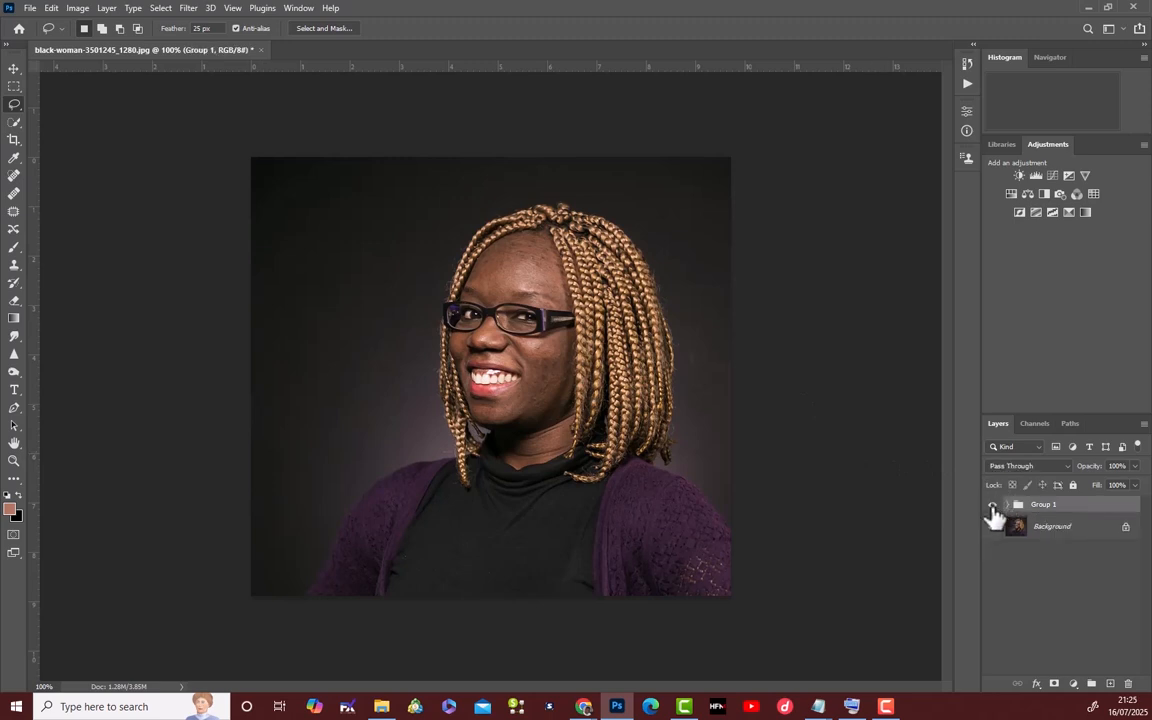
click(993, 506)
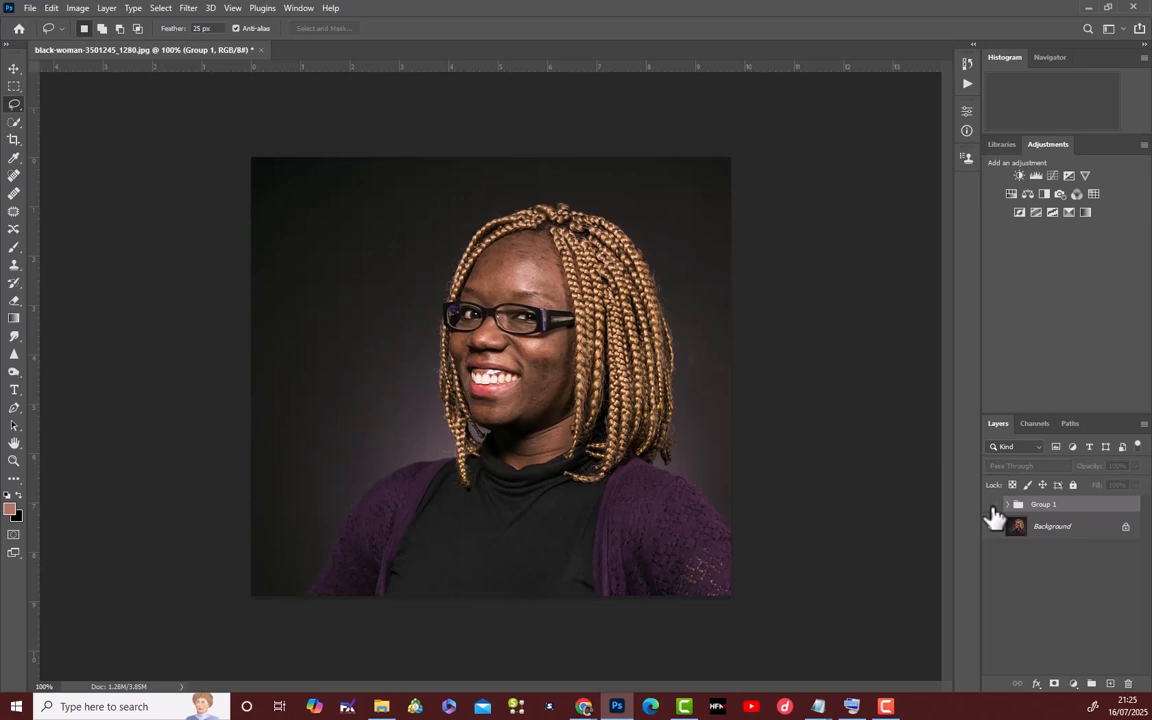
click(993, 506)
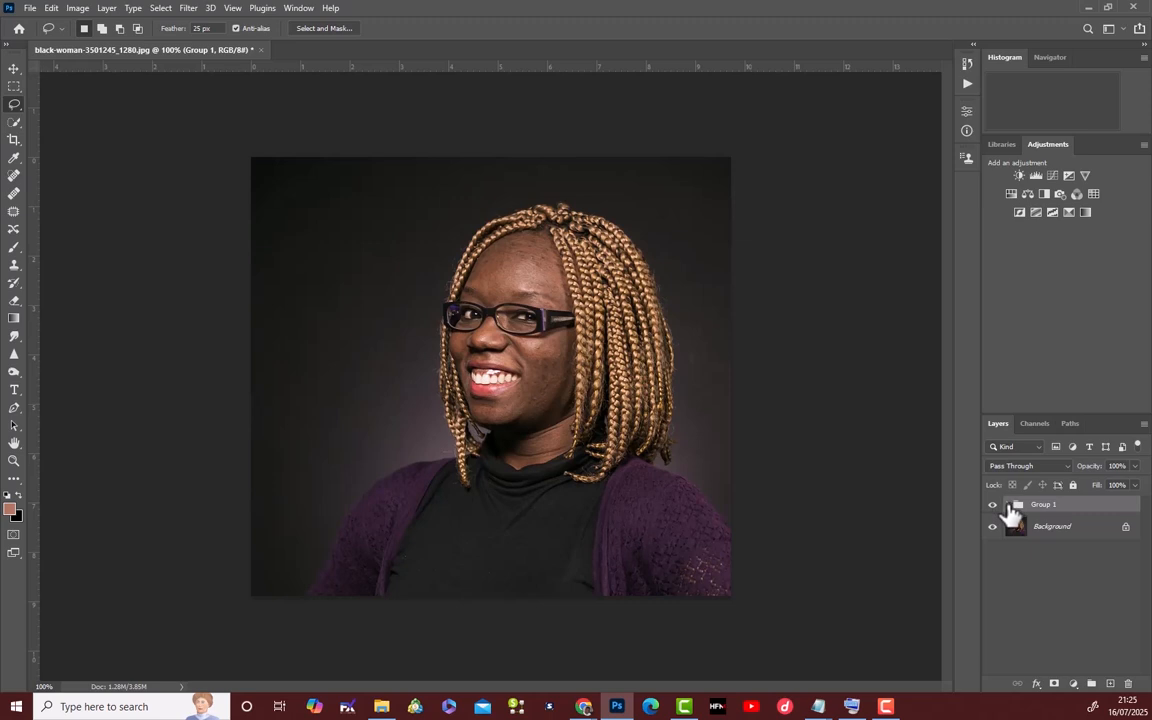
Expand Group 1 and patch the blemishes across the forehead on the texture layer with the Patch tool, using nearby clean skin.
click(1009, 505)
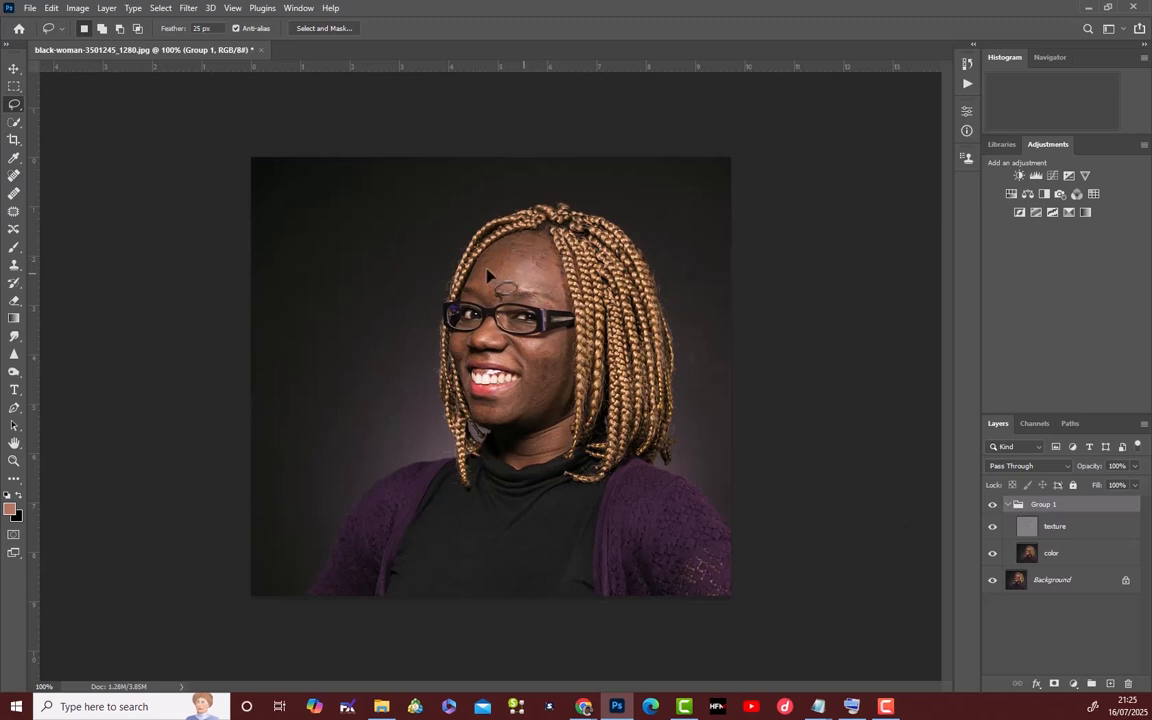
click(1086, 540)
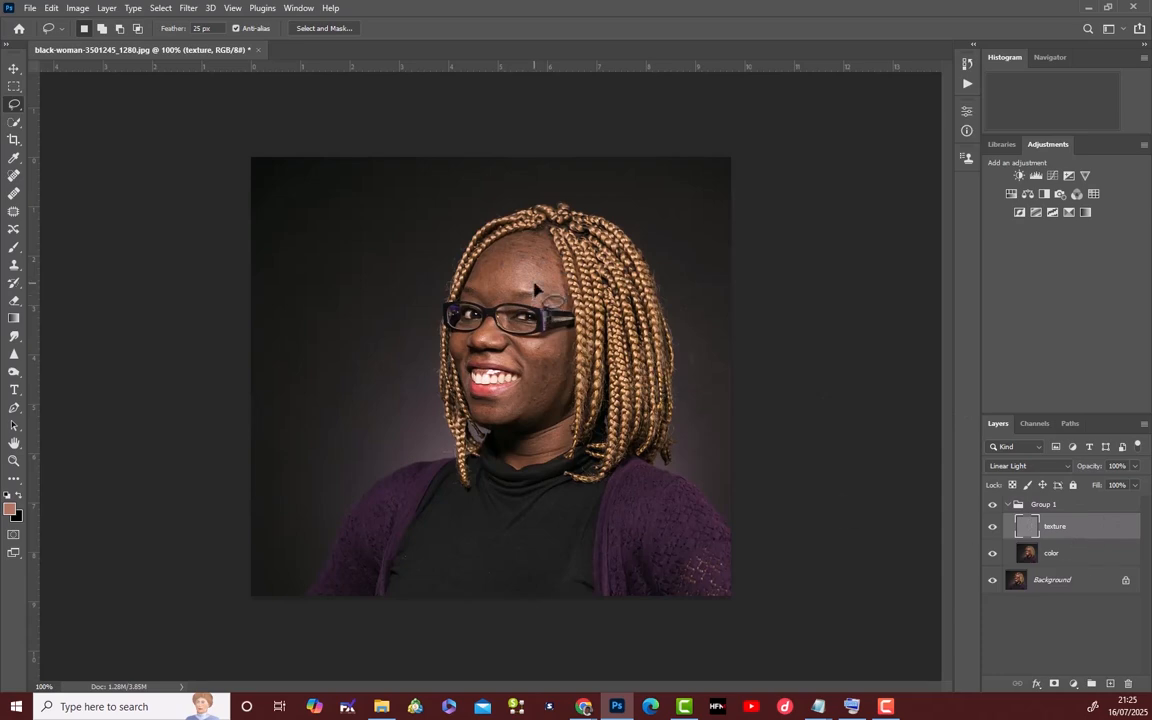
key(ctrl+plus)
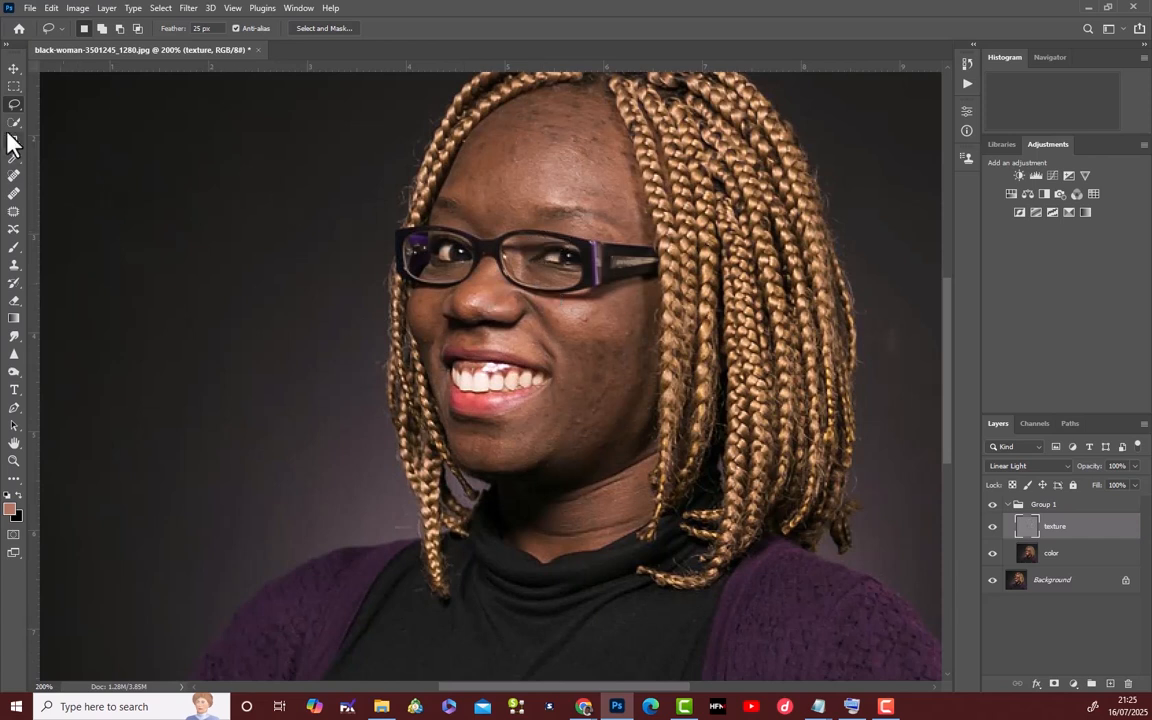
click(13, 213)
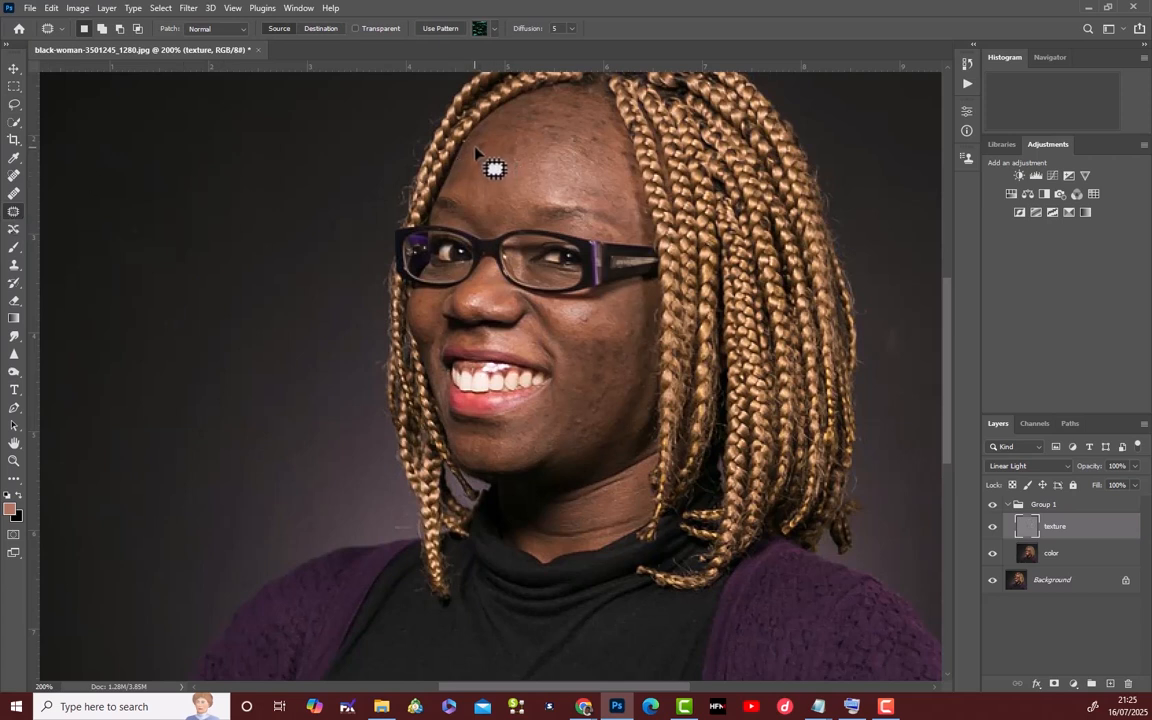
mouse_move(475, 148)
mouse_down()
mouse_move(485, 141)
mouse_move(485, 156)
mouse_move(475, 148)
mouse_move(486, 170)
mouse_up()
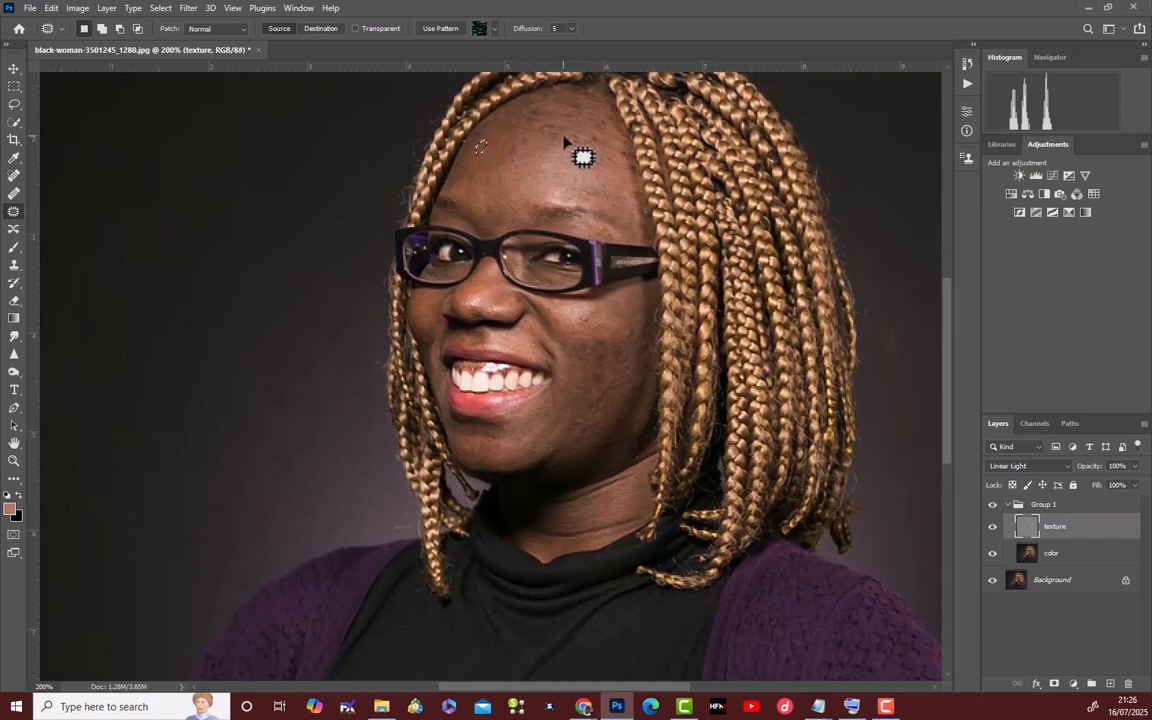
mouse_move(565, 137)
mouse_down()
mouse_move(549, 132)
mouse_move(563, 141)
mouse_move(543, 148)
mouse_move(553, 124)
mouse_move(535, 130)
mouse_move(566, 135)
mouse_move(566, 125)
mouse_move(543, 148)
mouse_move(565, 133)
mouse_move(601, 140)
mouse_move(583, 164)
mouse_move(543, 165)
mouse_up()
mouse_move(612, 185)
mouse_down()
mouse_move(586, 192)
mouse_move(604, 190)
mouse_move(547, 163)
mouse_up()
drag(465, 178, 492, 162)
mouse_move(498, 122)
mouse_down()
mouse_move(485, 139)
mouse_move(530, 147)
mouse_move(505, 158)
mouse_move(526, 129)
mouse_up()
drag(515, 131, 506, 148)
mouse_move(533, 126)
mouse_down()
mouse_move(533, 105)
mouse_move(516, 142)
mouse_up()
mouse_move(583, 104)
mouse_down()
mouse_move(540, 127)
mouse_move(579, 114)
mouse_up()
drag(575, 115, 550, 141)
drag(608, 153, 613, 156)
mouse_move(612, 158)
mouse_down()
mouse_move(600, 187)
mouse_move(632, 173)
mouse_up()
drag(630, 170, 617, 169)
drag(630, 171, 629, 169)
mouse_move(629, 168)
mouse_down()
mouse_move(613, 167)
mouse_move(634, 167)
mouse_up()
mouse_move(632, 168)
mouse_down()
mouse_move(609, 166)
mouse_move(604, 126)
mouse_move(541, 107)
mouse_move(552, 118)
mouse_up()
drag(549, 121, 527, 160)
mouse_move(573, 109)
mouse_down()
mouse_move(571, 96)
mouse_move(542, 96)
mouse_move(570, 110)
mouse_move(544, 130)
mouse_move(536, 122)
mouse_move(560, 126)
mouse_up()
mouse_move(552, 122)
mouse_down()
mouse_move(522, 150)
mouse_move(532, 106)
mouse_move(494, 103)
mouse_move(503, 127)
mouse_up()
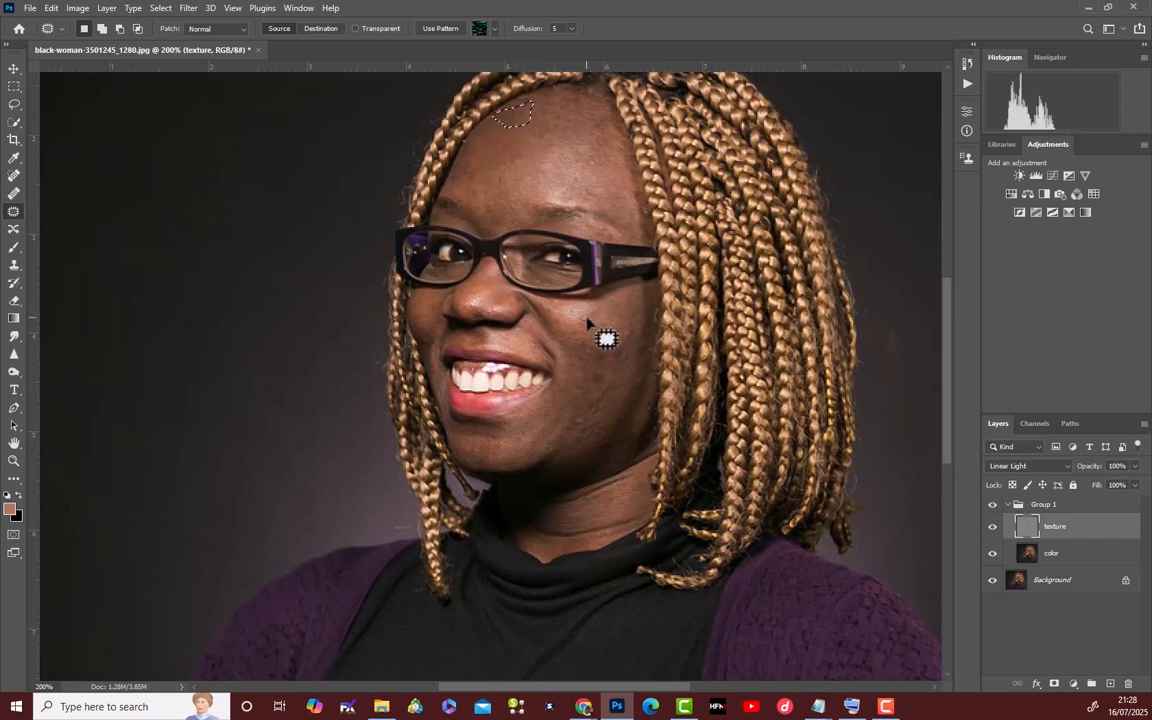
click(15, 196)
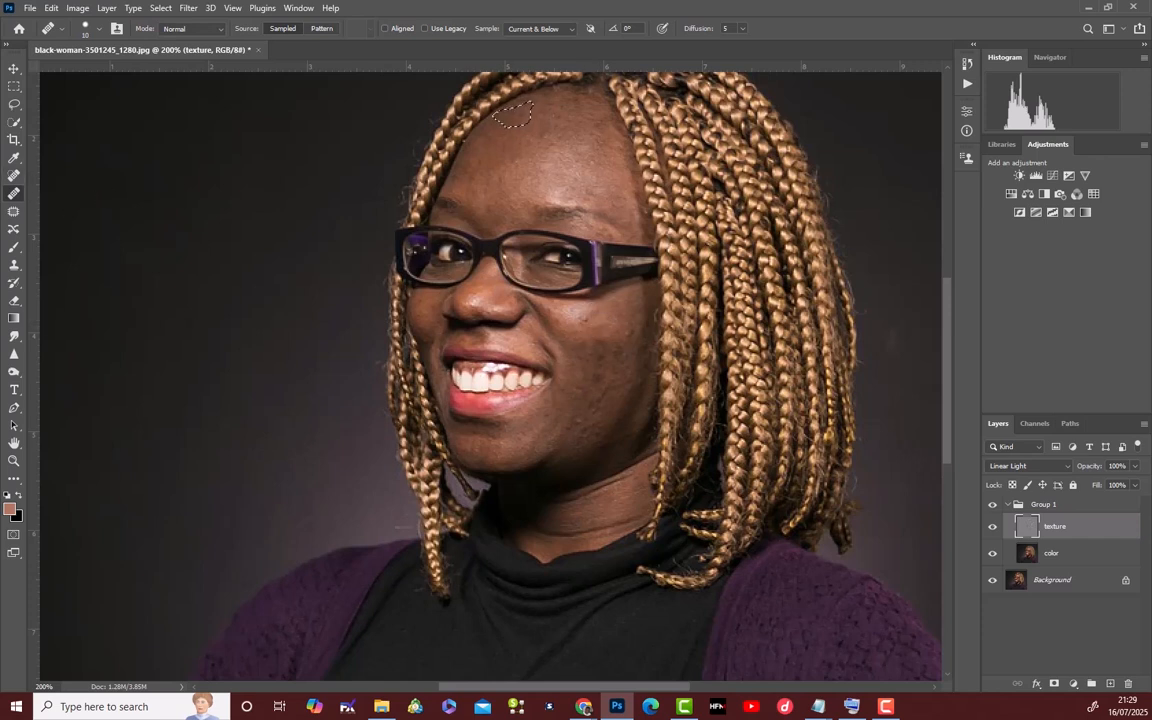
click(14, 175)
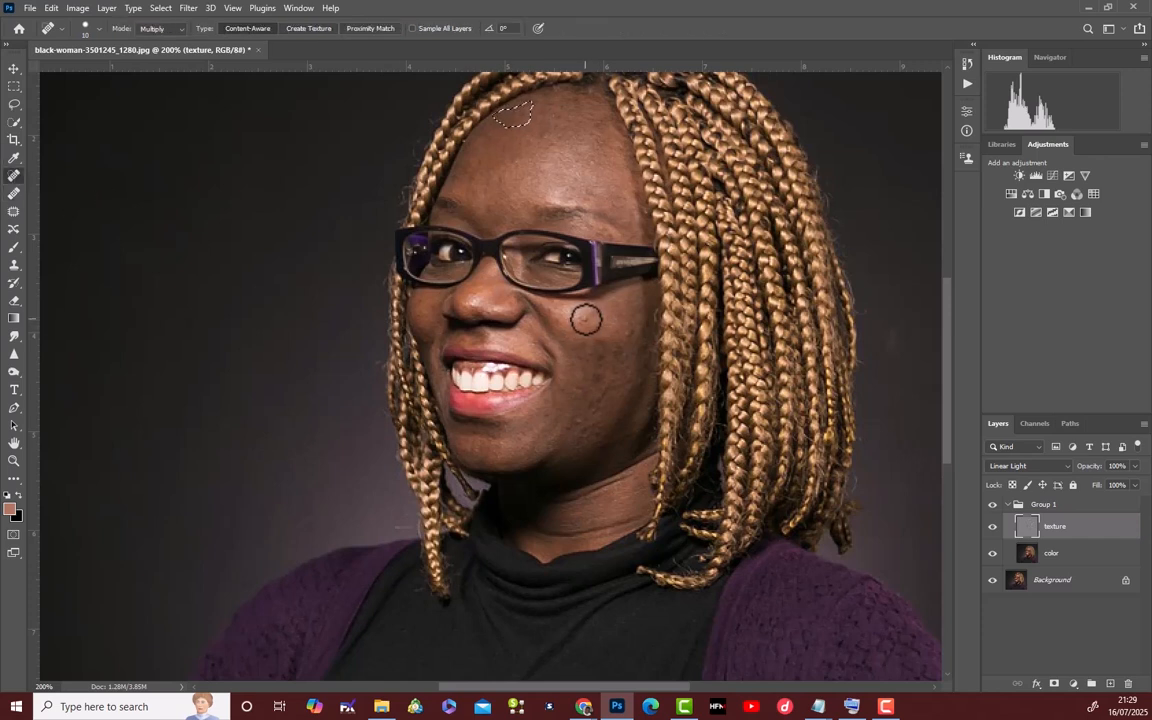
click(95, 31)
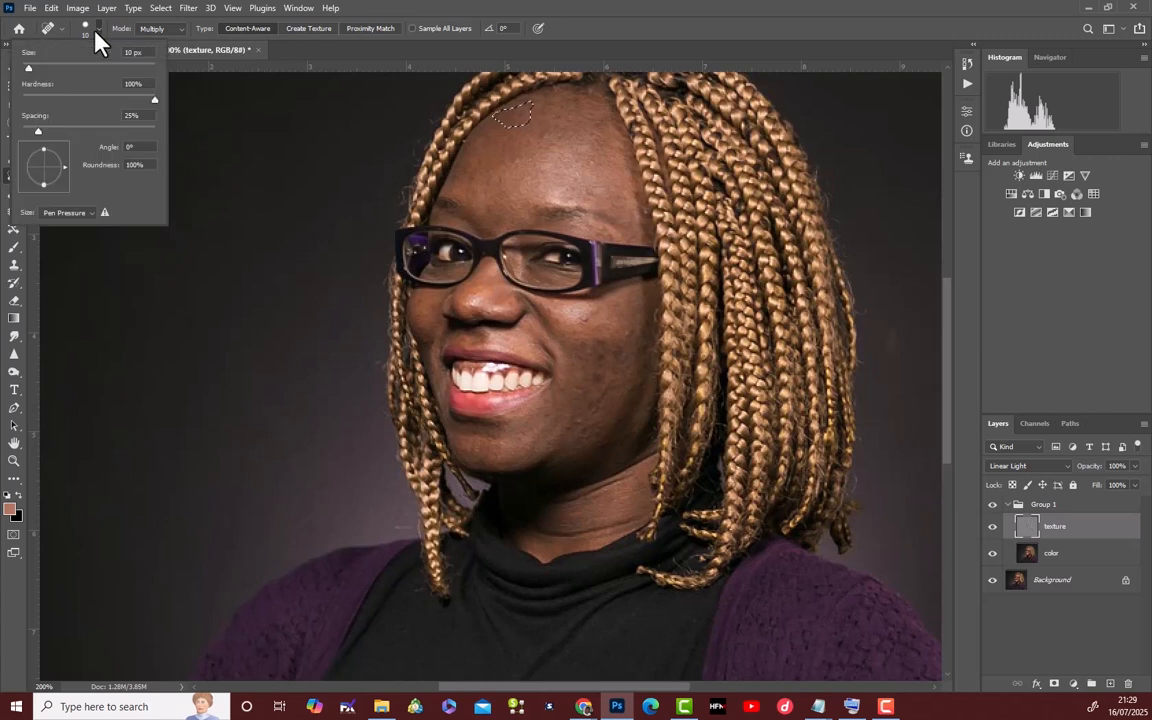
click(13, 215)
click(14, 211)
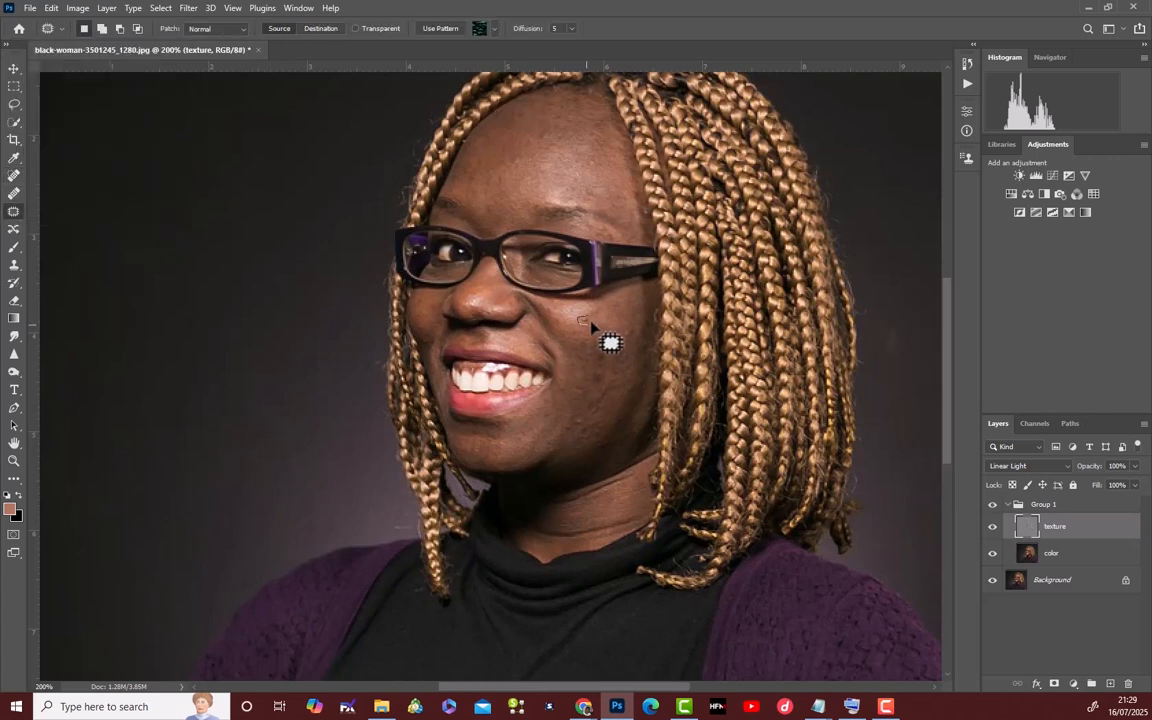
Patch the blemishes on the larger cheek beside the mouth with clean skin on the texture layer.
drag(591, 322, 584, 318)
mouse_move(584, 320)
mouse_down()
mouse_move(606, 347)
mouse_move(588, 329)
mouse_move(629, 330)
mouse_move(616, 324)
mouse_move(638, 374)
mouse_move(582, 375)
mouse_move(606, 355)
mouse_move(588, 388)
mouse_up()
drag(580, 388, 577, 400)
mouse_move(582, 412)
mouse_down()
mouse_move(569, 417)
mouse_move(581, 416)
mouse_up()
mouse_move(573, 422)
mouse_down()
mouse_move(567, 402)
mouse_move(604, 386)
mouse_move(588, 411)
mouse_up()
mouse_move(594, 407)
mouse_down()
mouse_move(579, 402)
mouse_move(587, 431)
mouse_move(610, 358)
mouse_move(589, 386)
mouse_up()
mouse_move(615, 348)
mouse_down()
mouse_move(612, 366)
mouse_move(618, 348)
mouse_move(590, 375)
mouse_move(572, 345)
mouse_move(588, 343)
mouse_move(584, 378)
mouse_move(648, 343)
mouse_move(608, 346)
mouse_up()
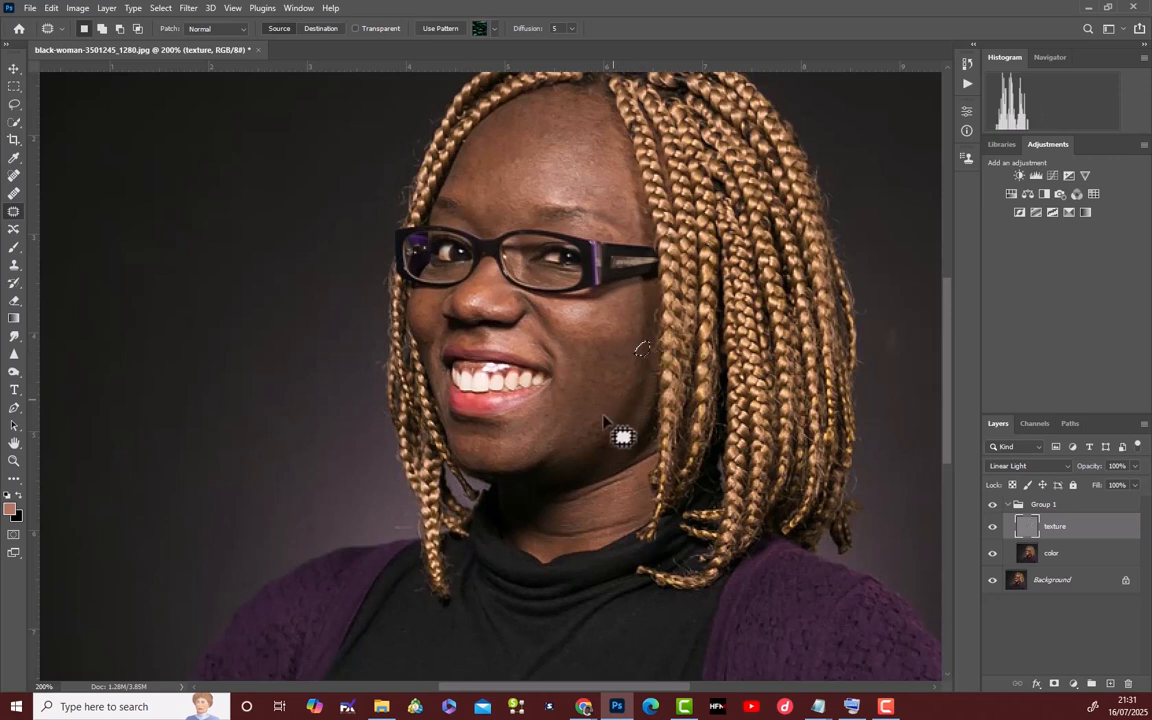
Patch the small spots on the nose and the narrow cheek on the texture layer.
drag(489, 309, 490, 309)
drag(490, 313, 494, 304)
mouse_move(428, 337)
mouse_down()
mouse_move(421, 343)
mouse_move(423, 331)
mouse_up()
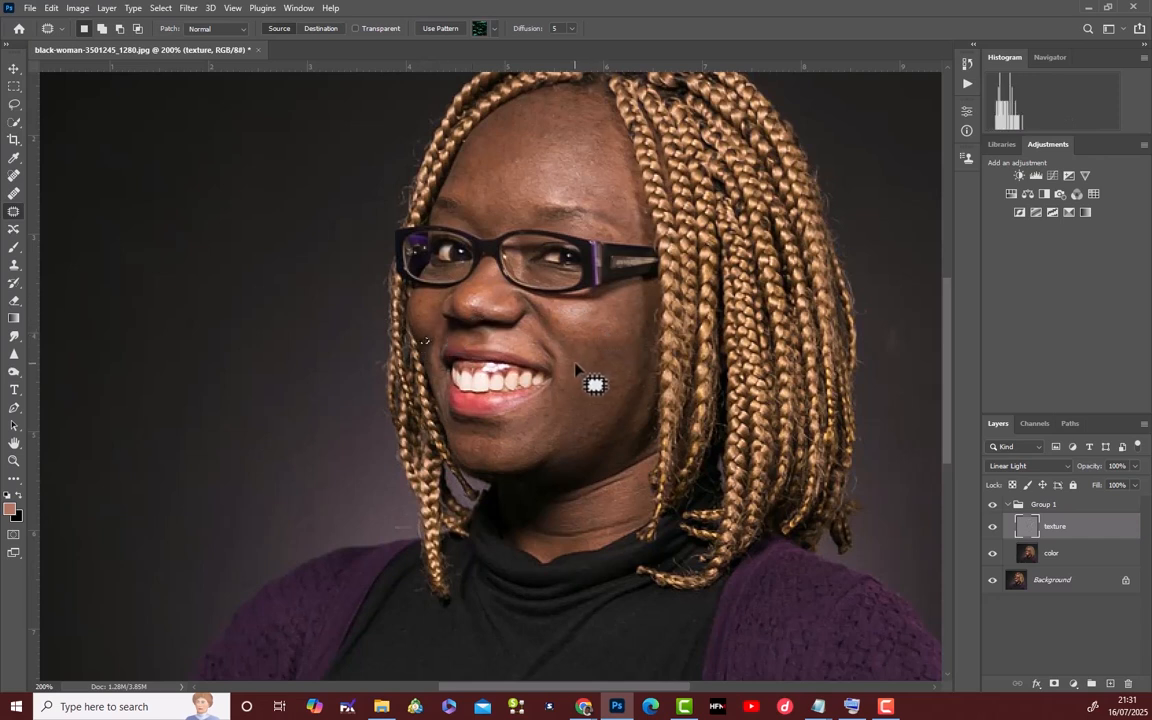
Collapse Group 1 and toggle its visibility, close up and at 100%, to compare the patched skin with the original.
click(1008, 505)
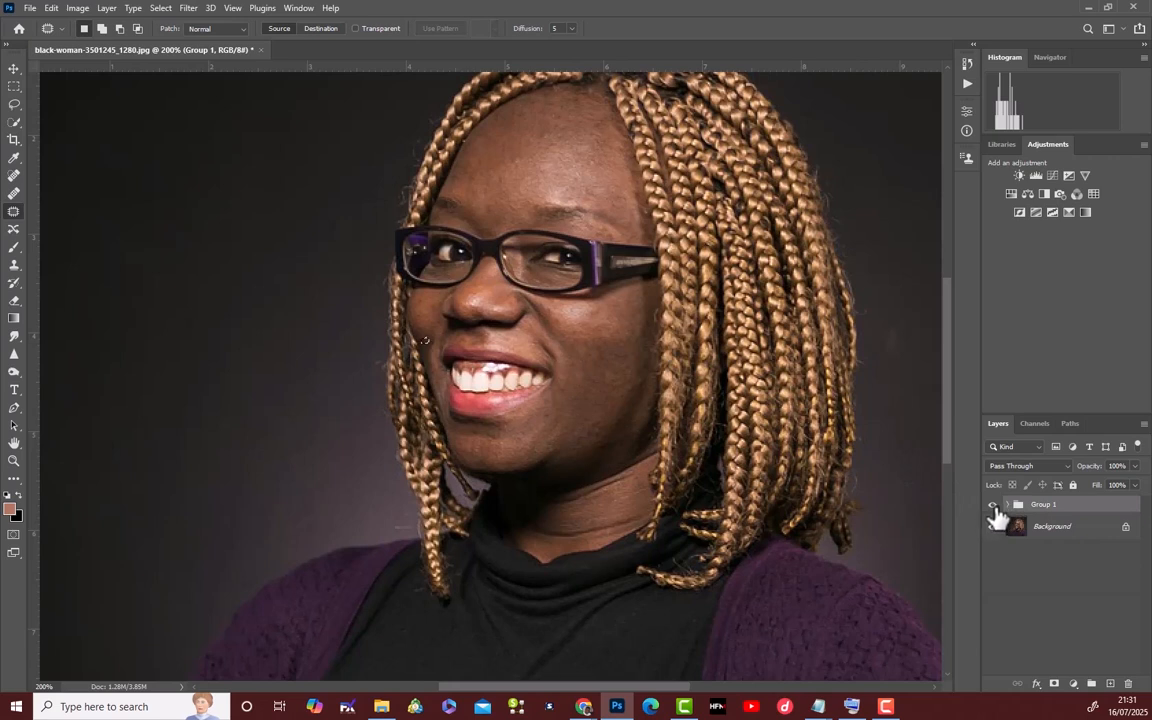
click(994, 506)
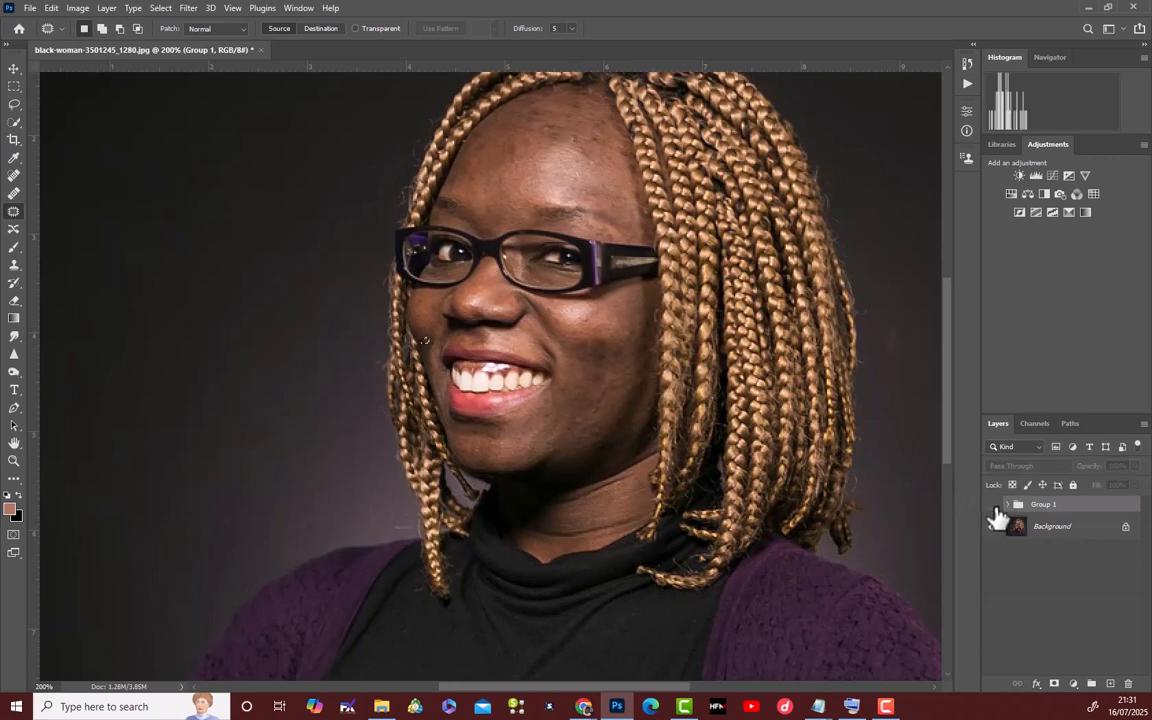
click(994, 507)
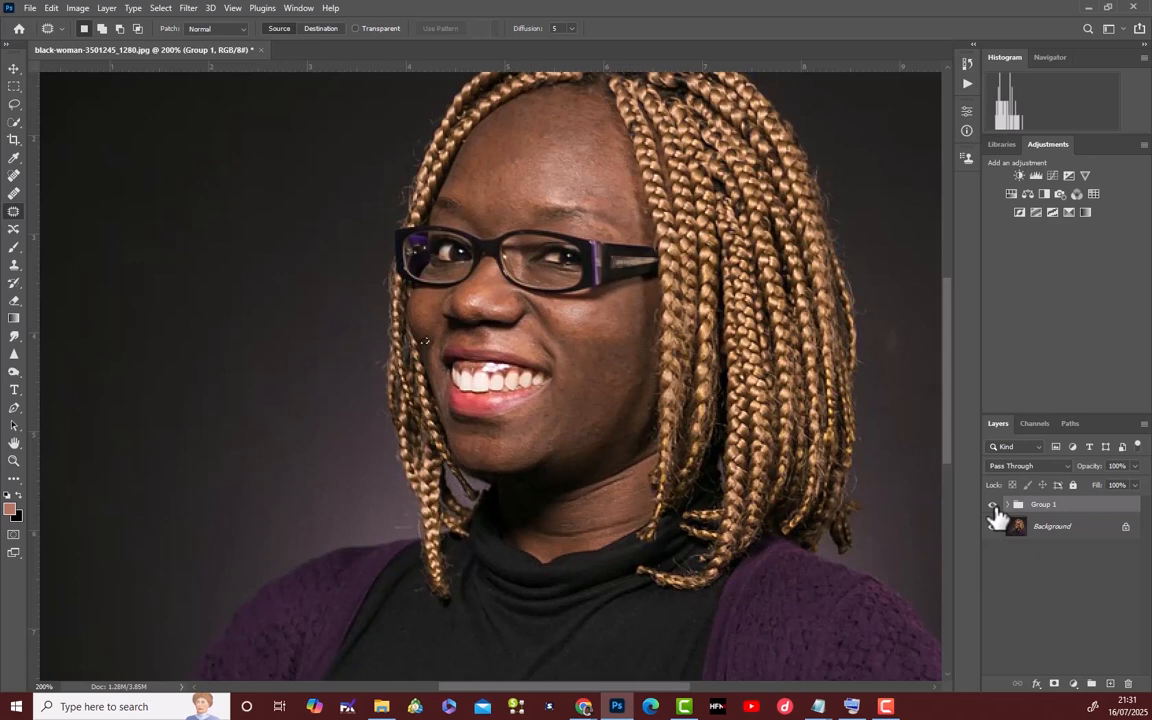
click(994, 506)
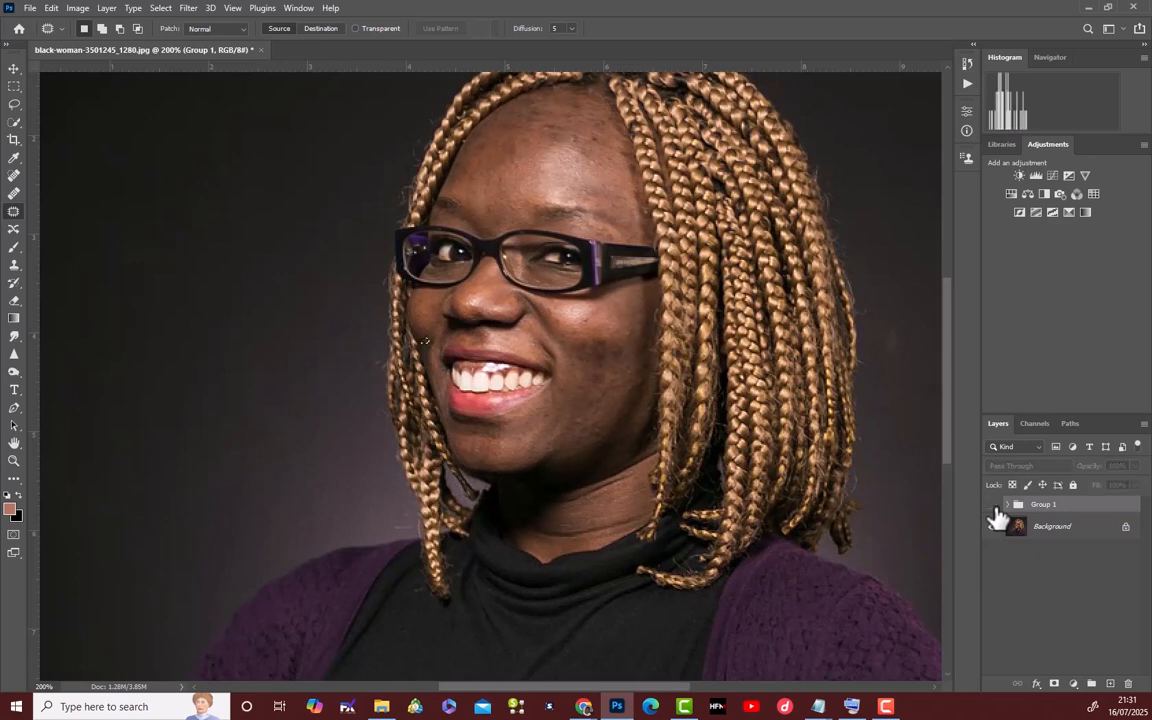
click(994, 506)
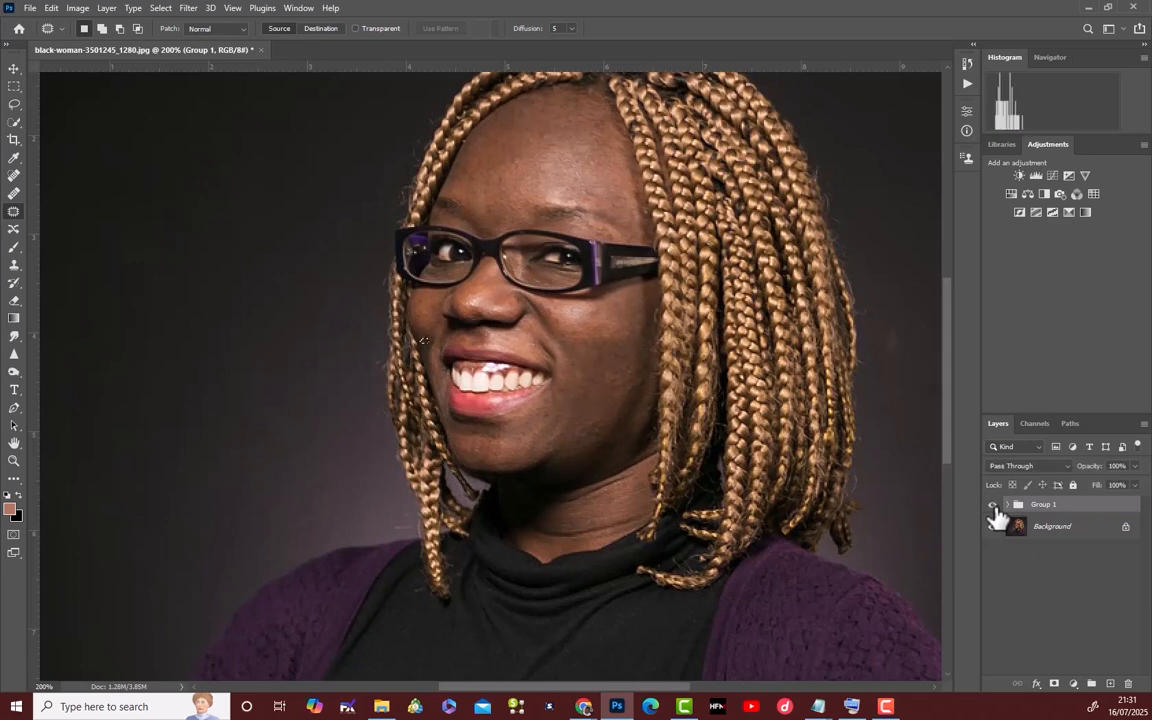
key(ctrl+minus)
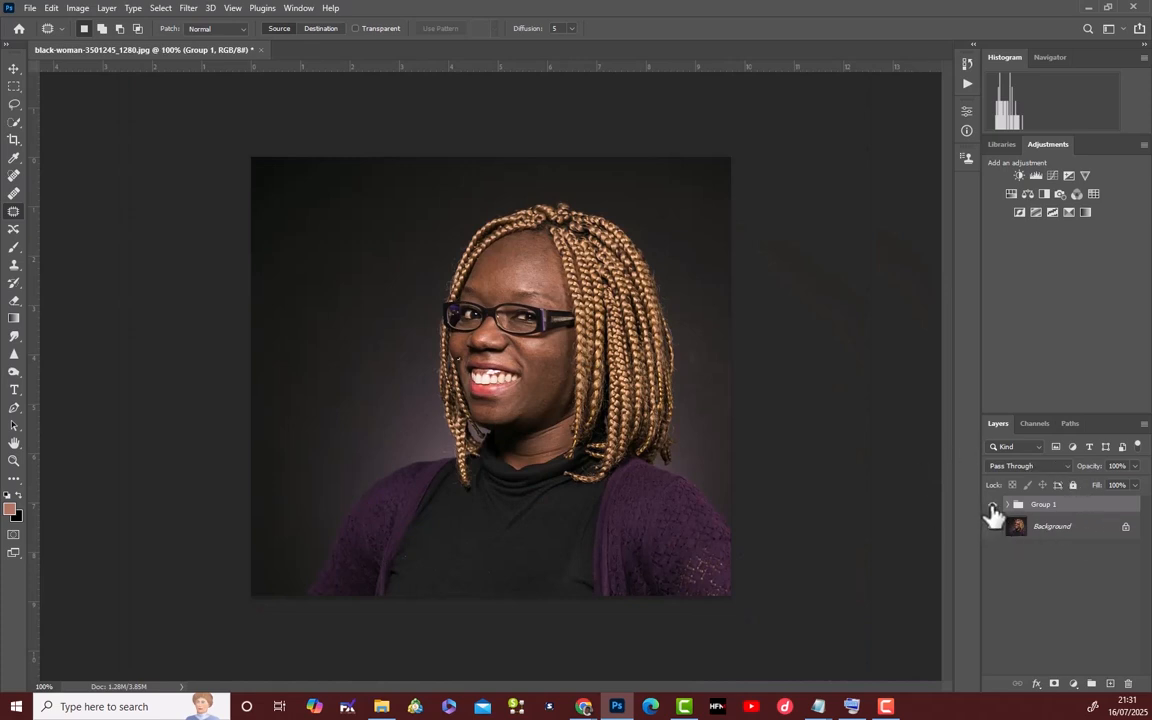
click(994, 506)
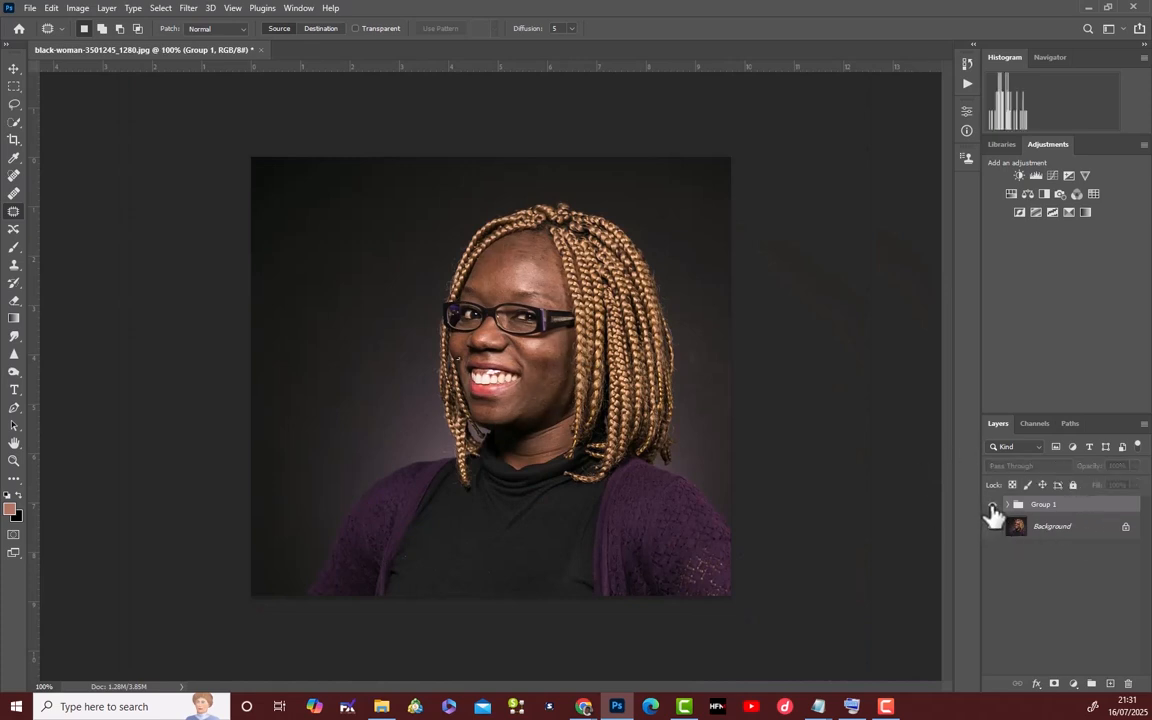
click(994, 506)
click(994, 506)
click(994, 506)
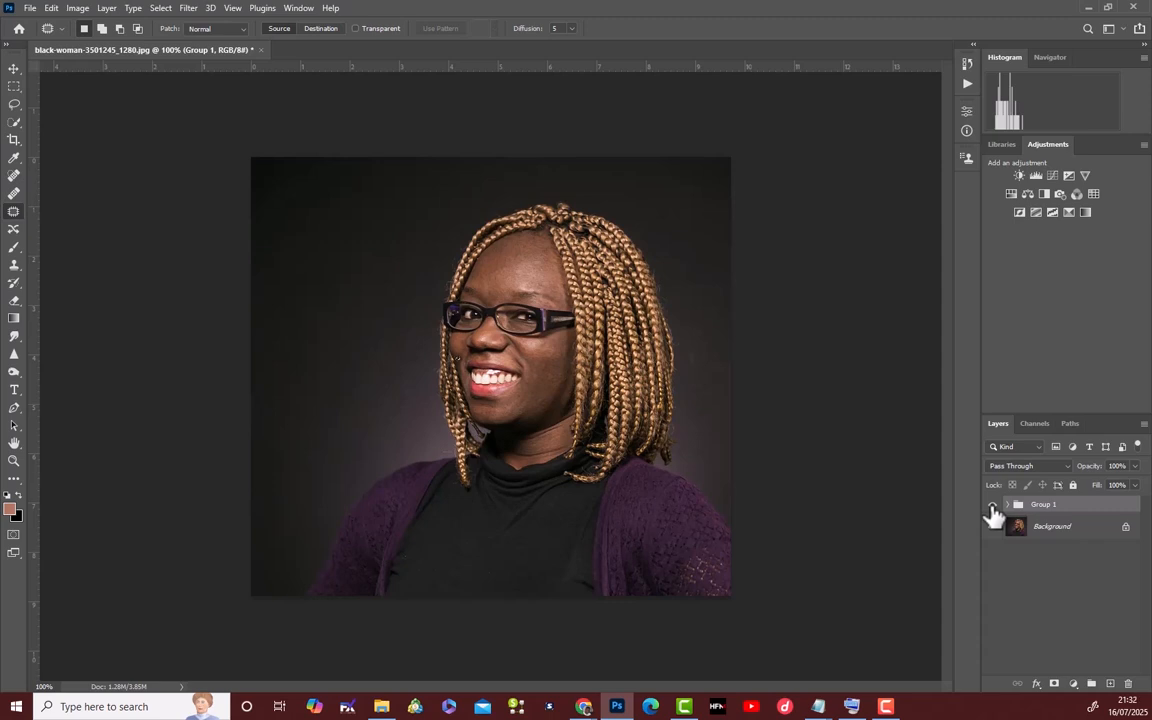
Stamp all visible layers into a new layer above Group 1 and switch to the Move tool with that layer selected.
key(ctrl+shift+alt+e)
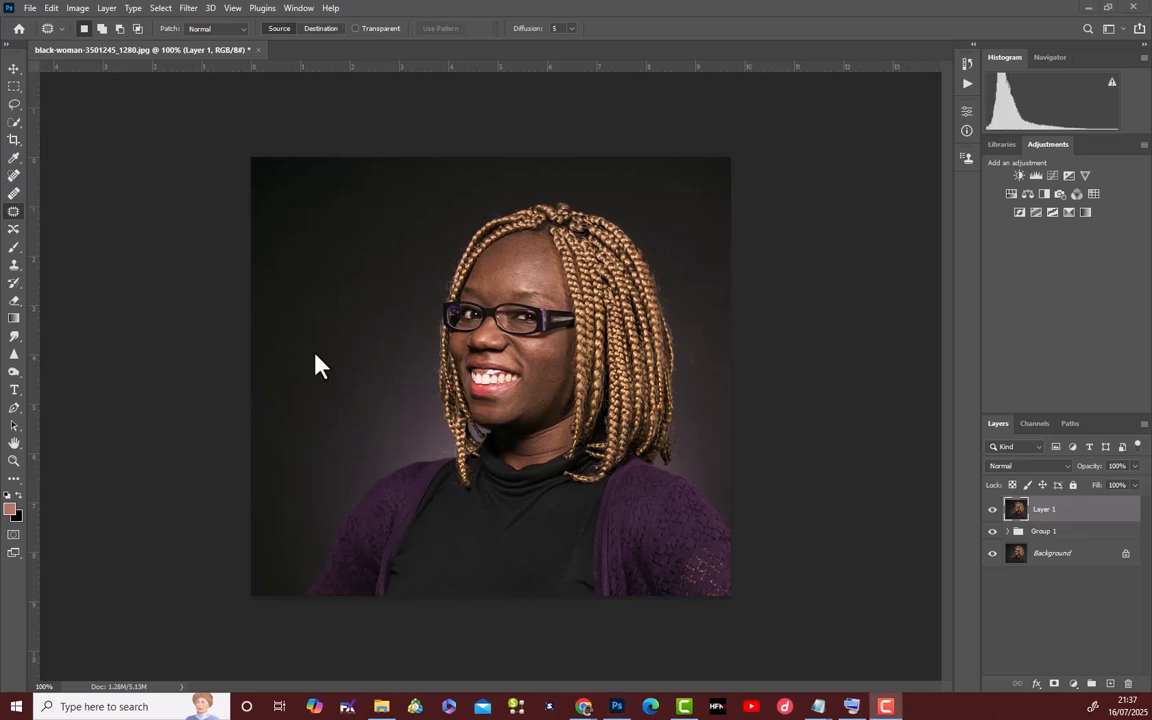
click(14, 70)
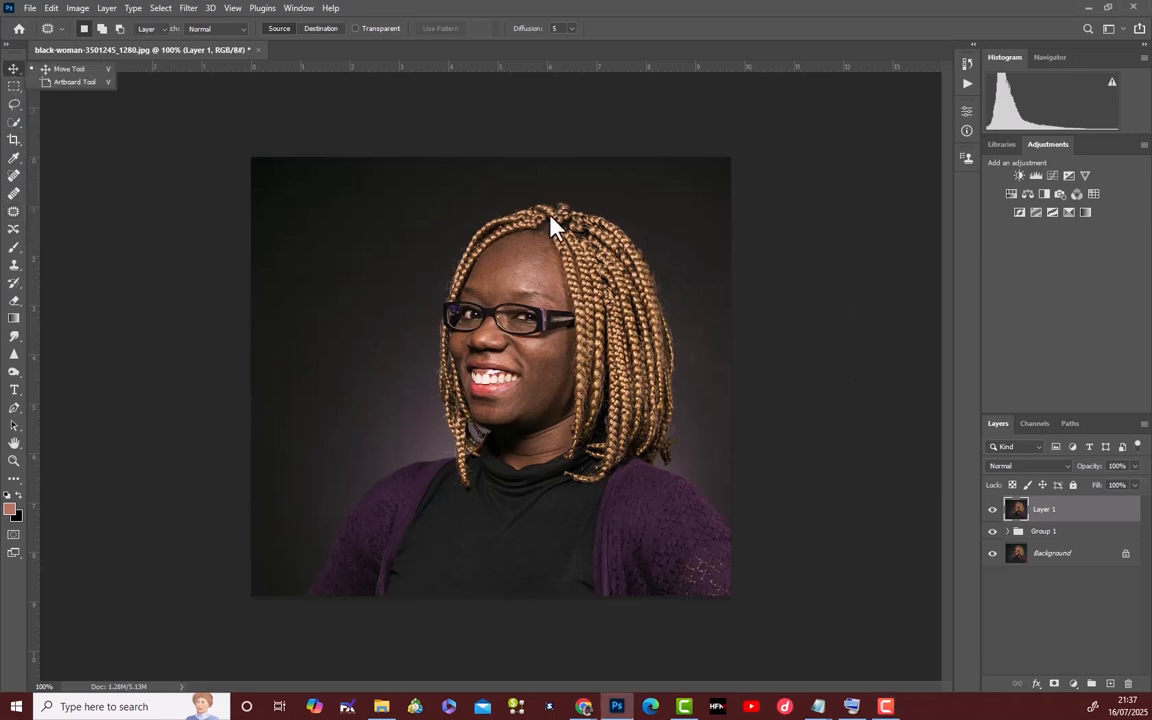
click(1085, 516)
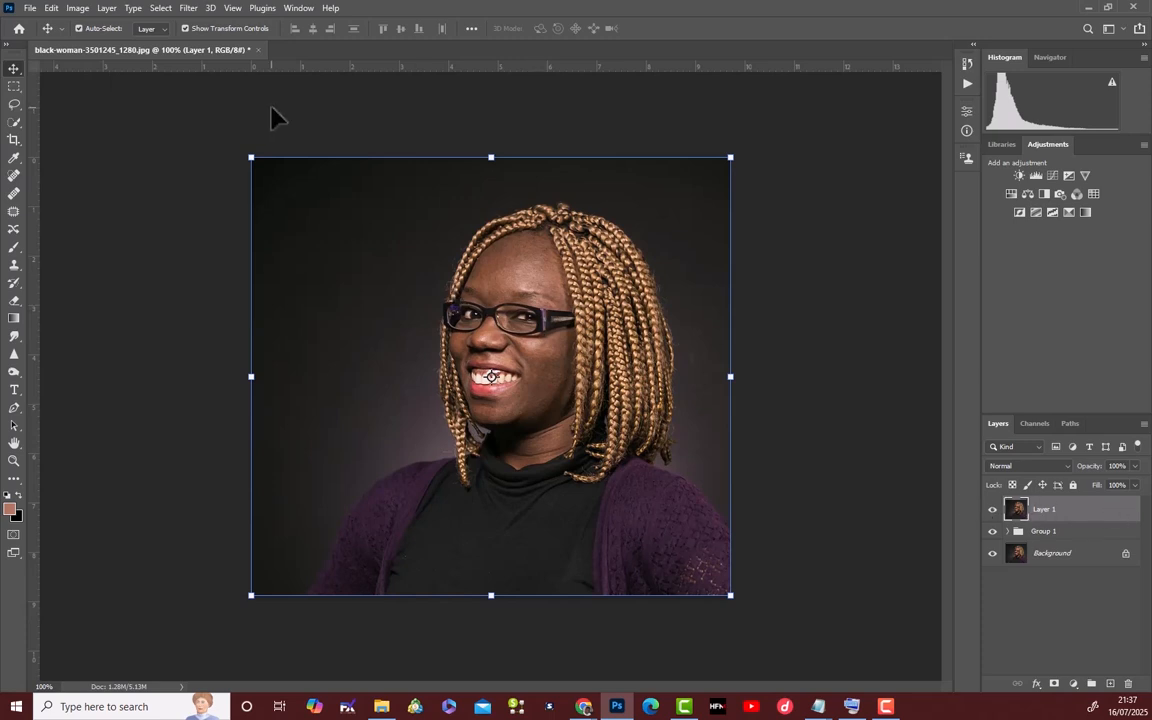
Open the Camera Raw Filter on the merged layer and set Highlights to +82 and Shadows to -15.
click(189, 10)
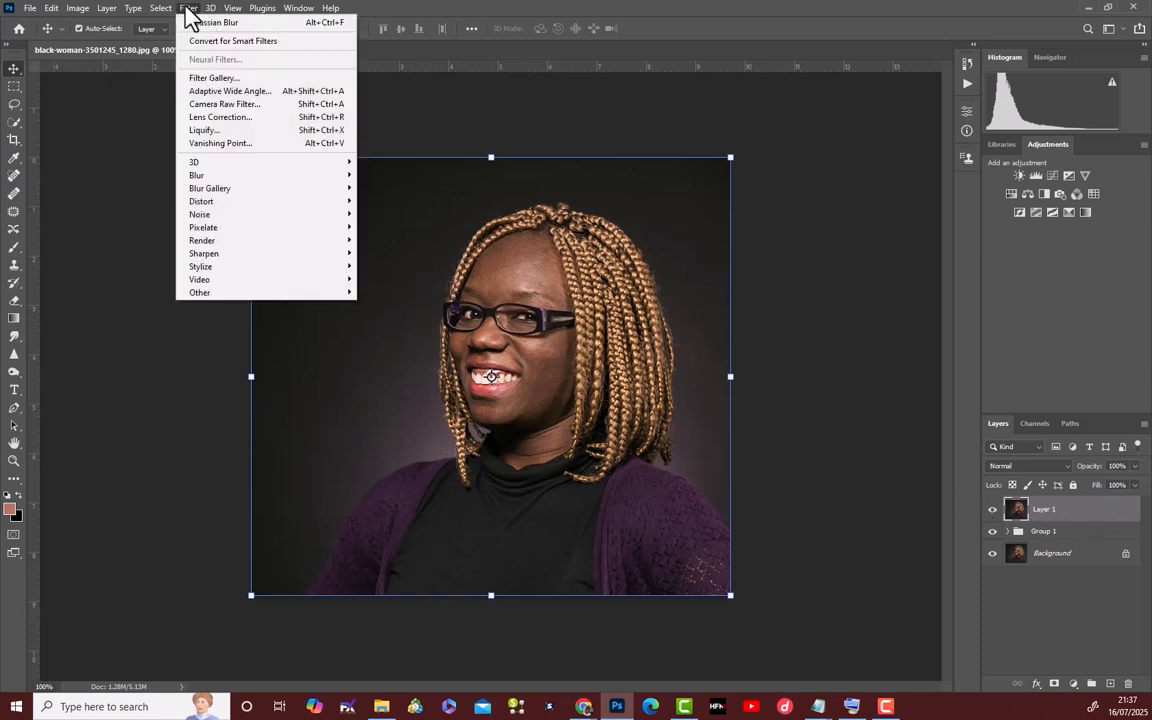
click(217, 104)
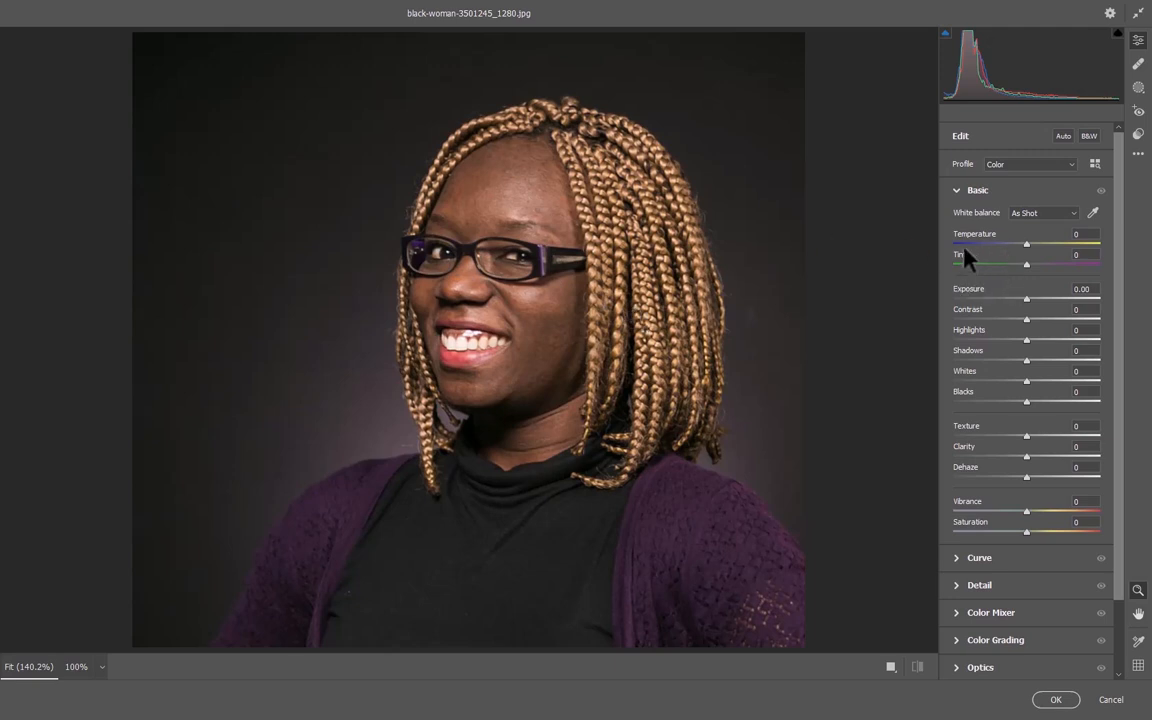
click(956, 192)
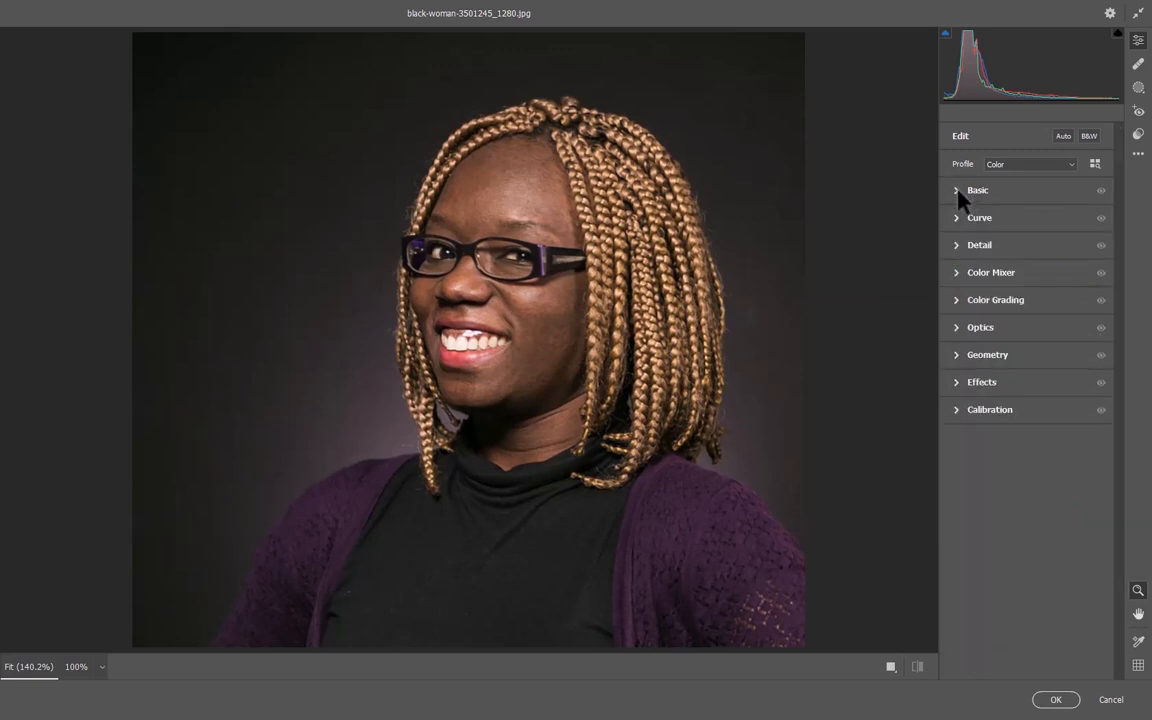
click(960, 199)
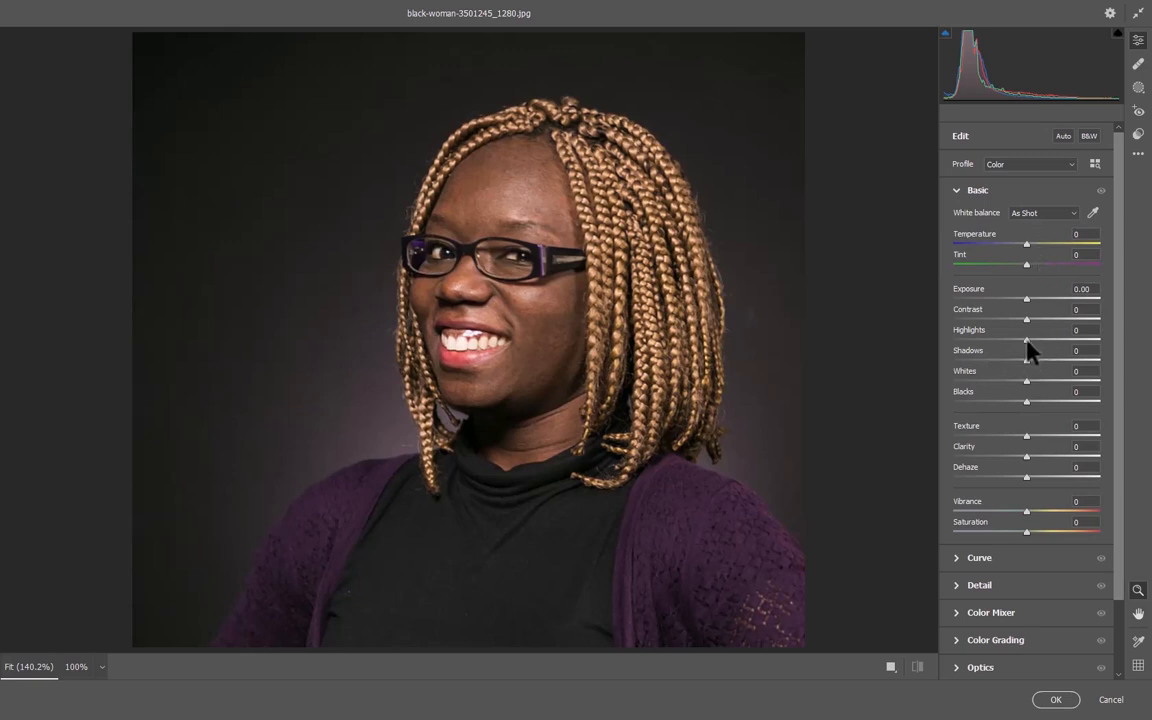
drag(1027, 341, 1095, 342)
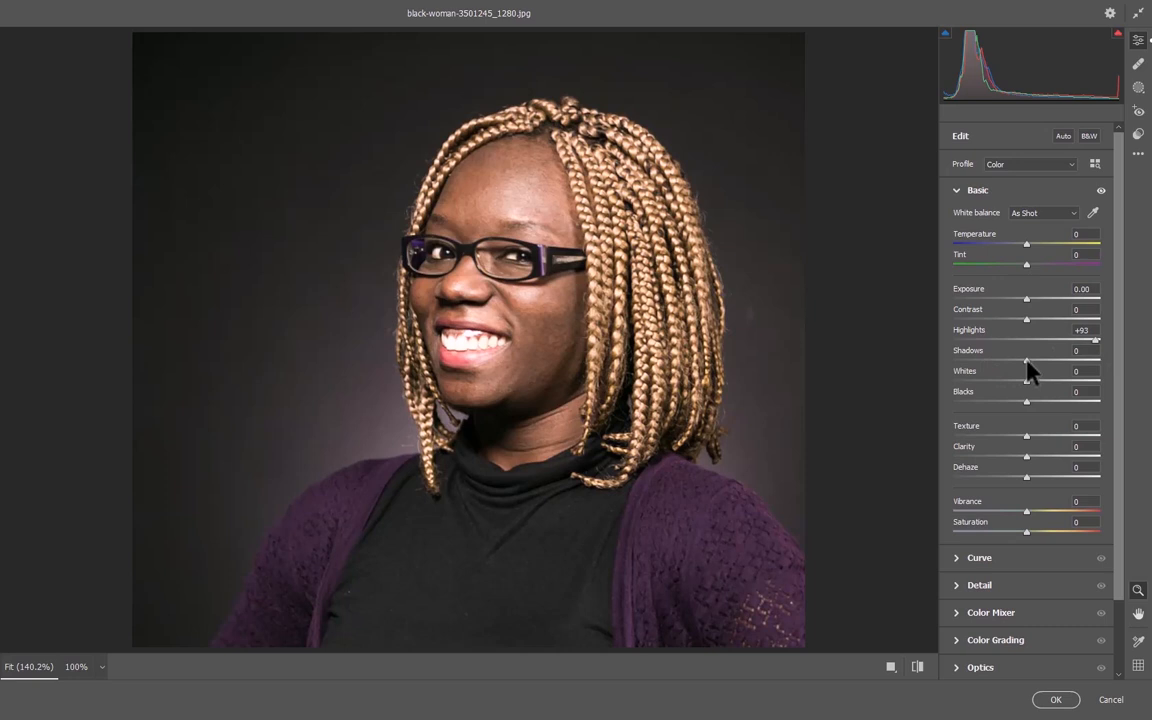
mouse_move(1026, 360)
mouse_down()
mouse_move(1069, 360)
mouse_move(1017, 364)
mouse_up()
drag(1018, 362, 1016, 362)
drag(1095, 339, 1085, 343)
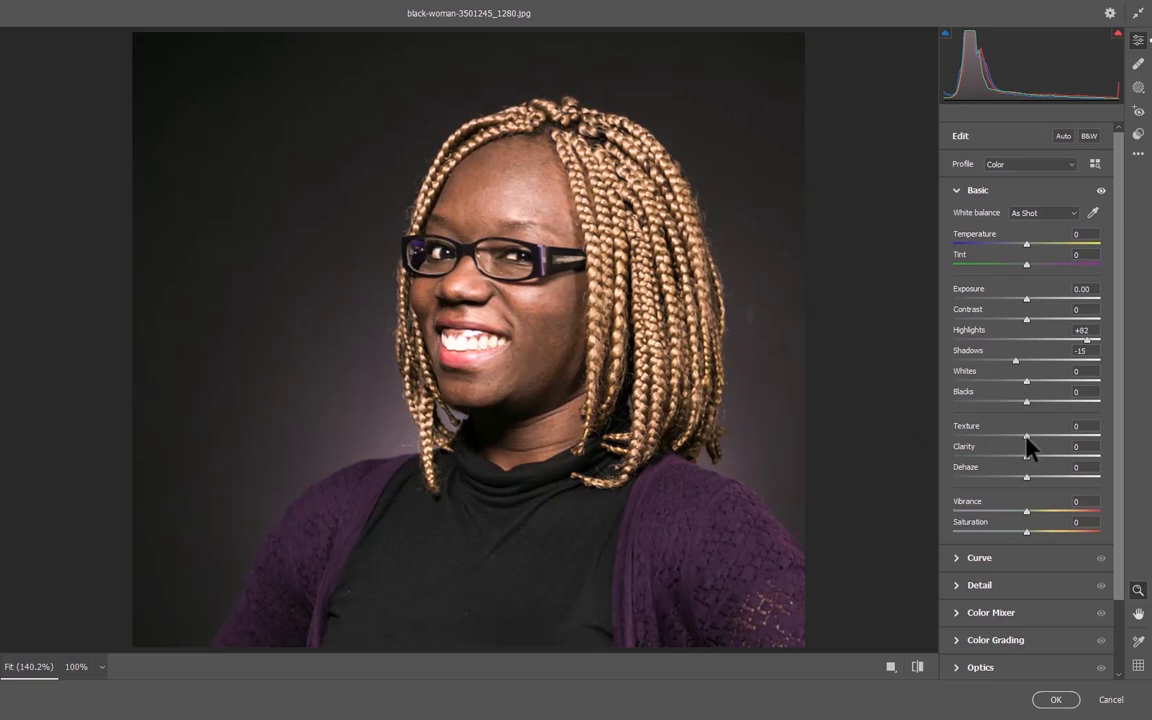
Set Texture to -97 and Clarity to +12 in the Camera Raw basic adjustments.
drag(1026, 439, 992, 447)
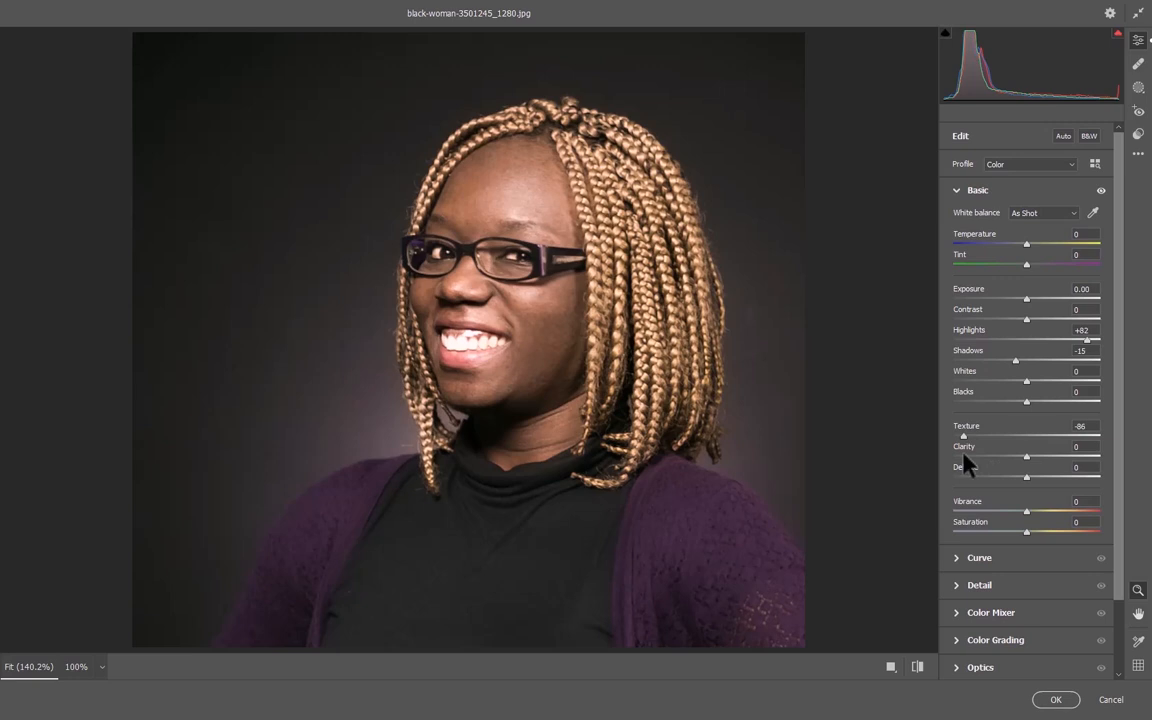
drag(963, 455, 1021, 452)
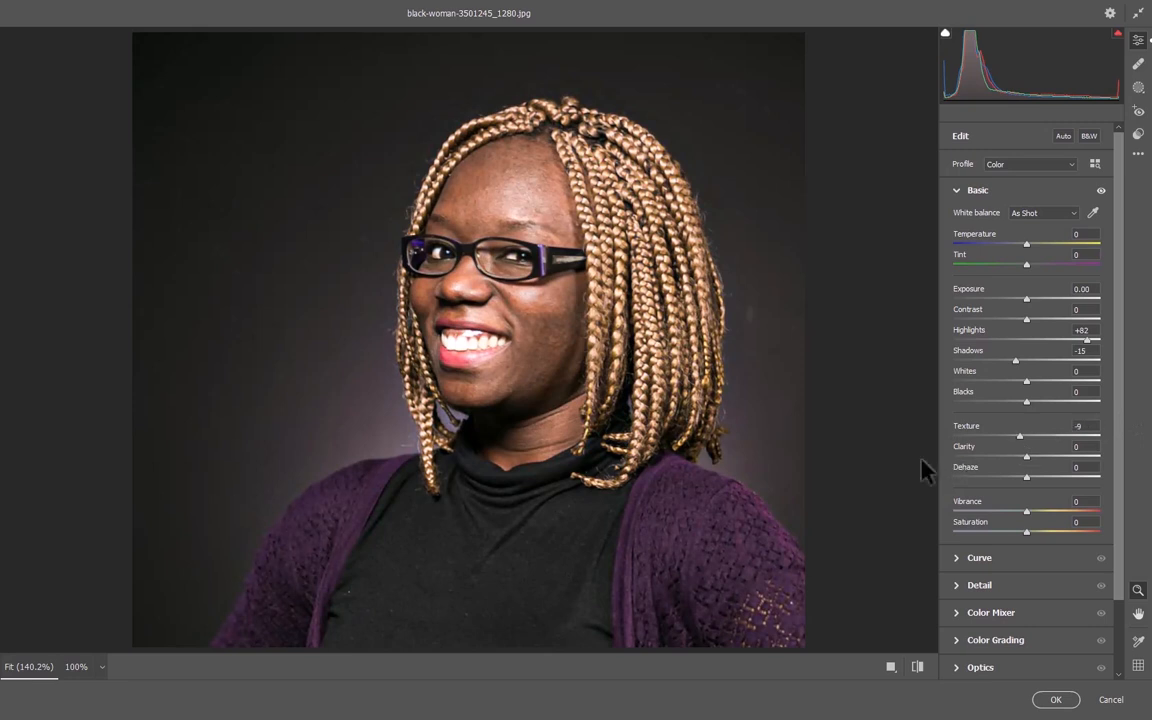
drag(921, 460, 956, 447)
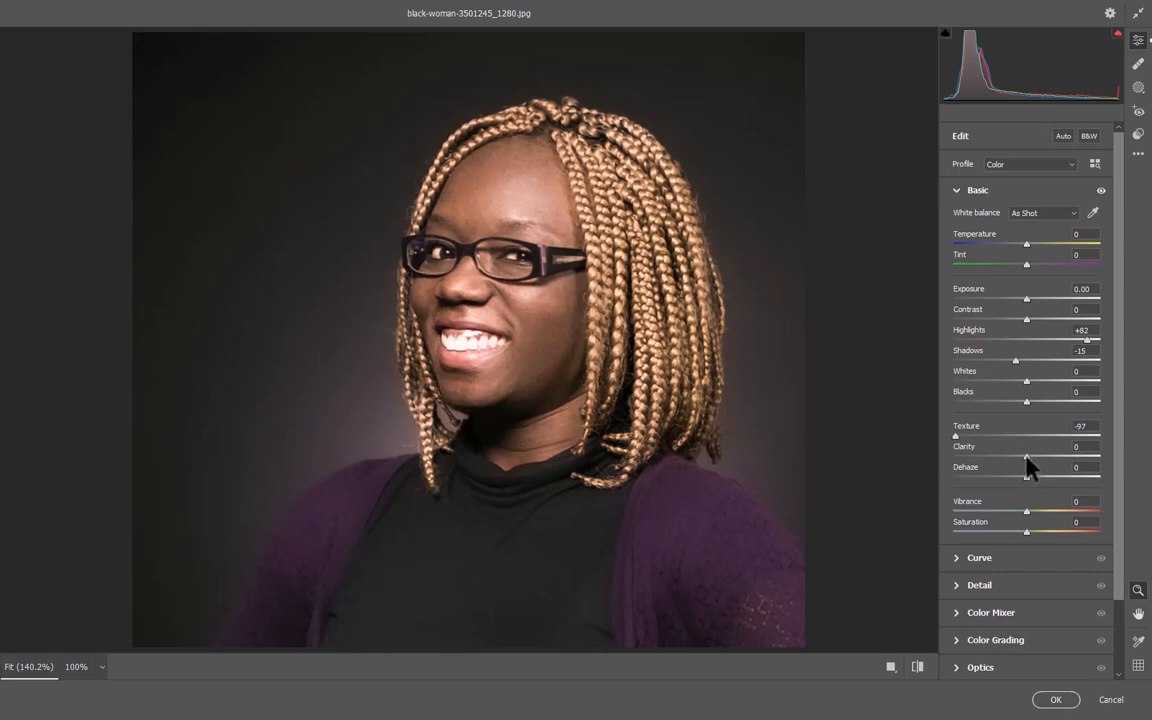
drag(1026, 456, 1037, 456)
Set Vibrance to +36 and Saturation to +16, and compare the Camera Raw adjustments with the default settings.
drag(1028, 512, 1067, 517)
drag(1025, 533, 1044, 531)
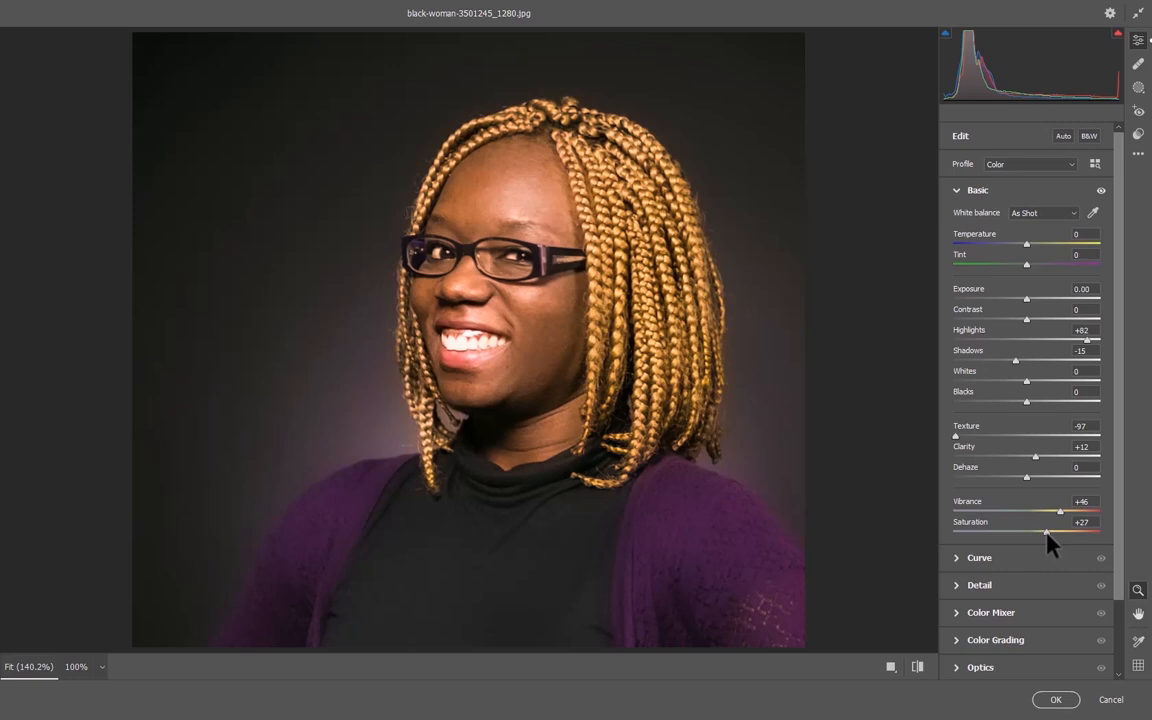
drag(1041, 535, 1040, 535)
click(918, 667)
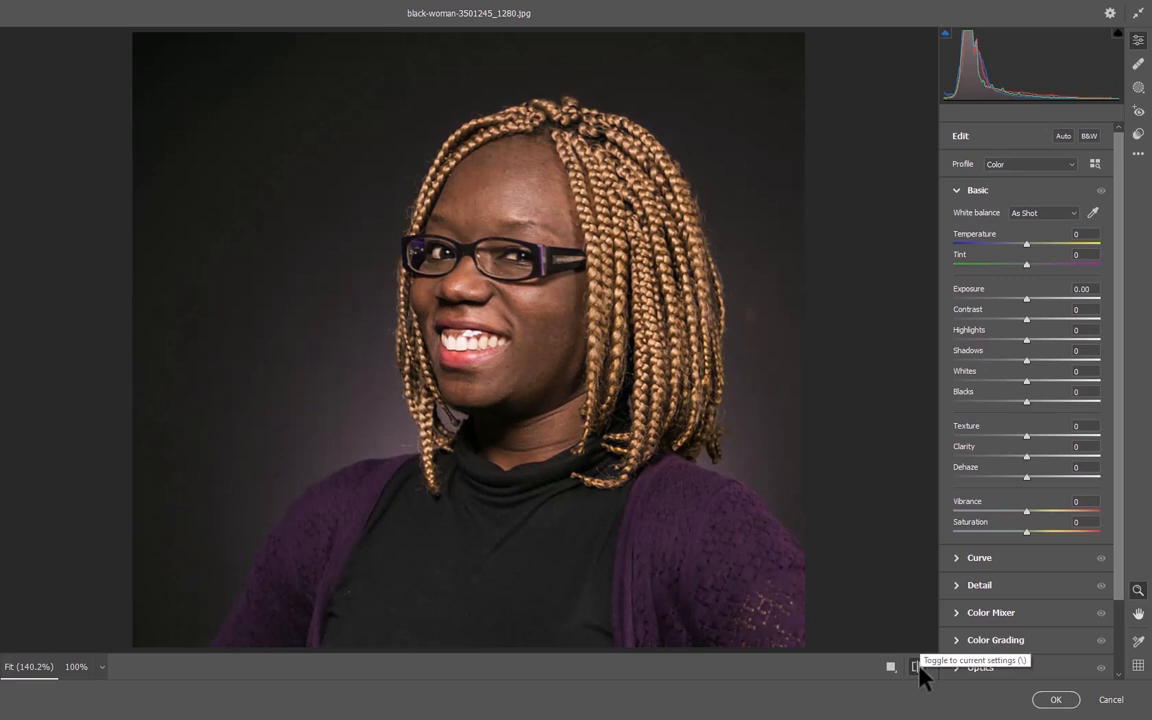
click(918, 667)
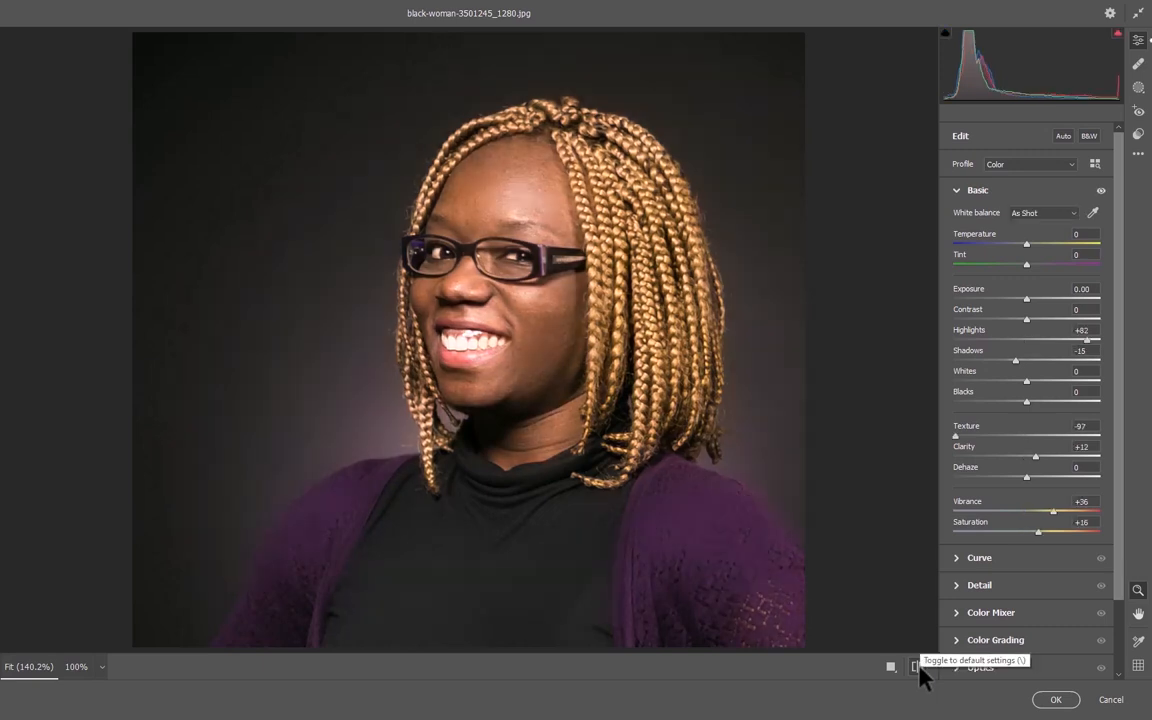
Compare the portrait under the current Camera Raw adjustments with its default settings several times.
click(918, 667)
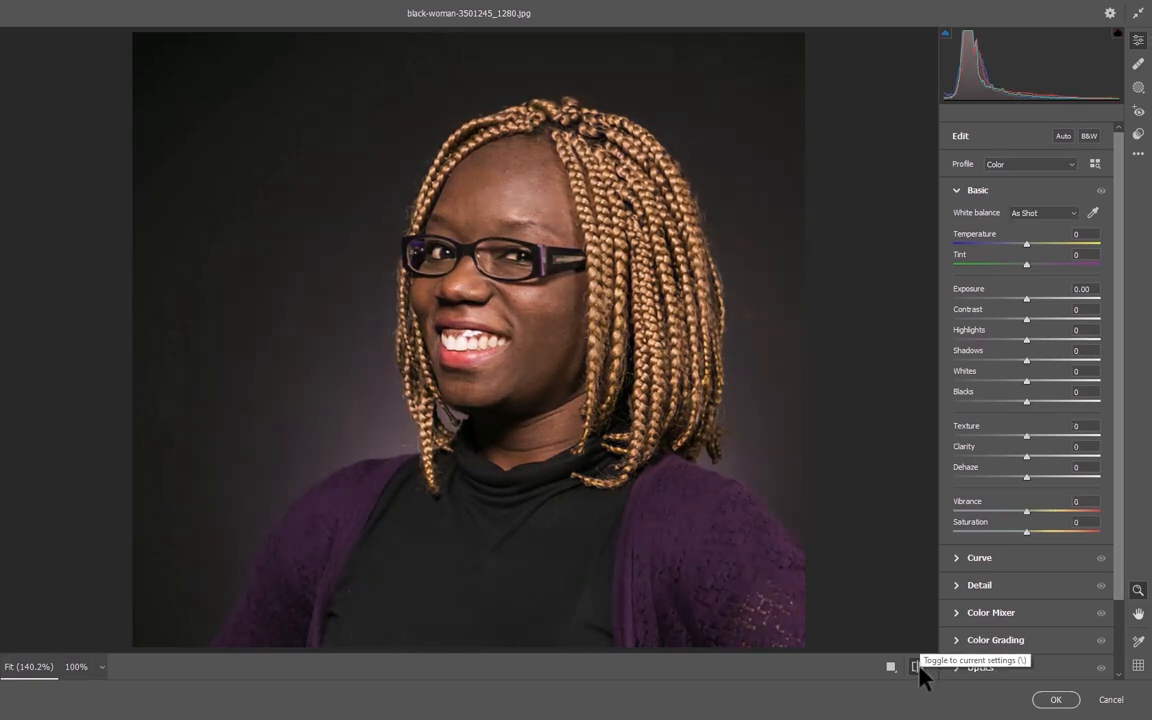
click(918, 667)
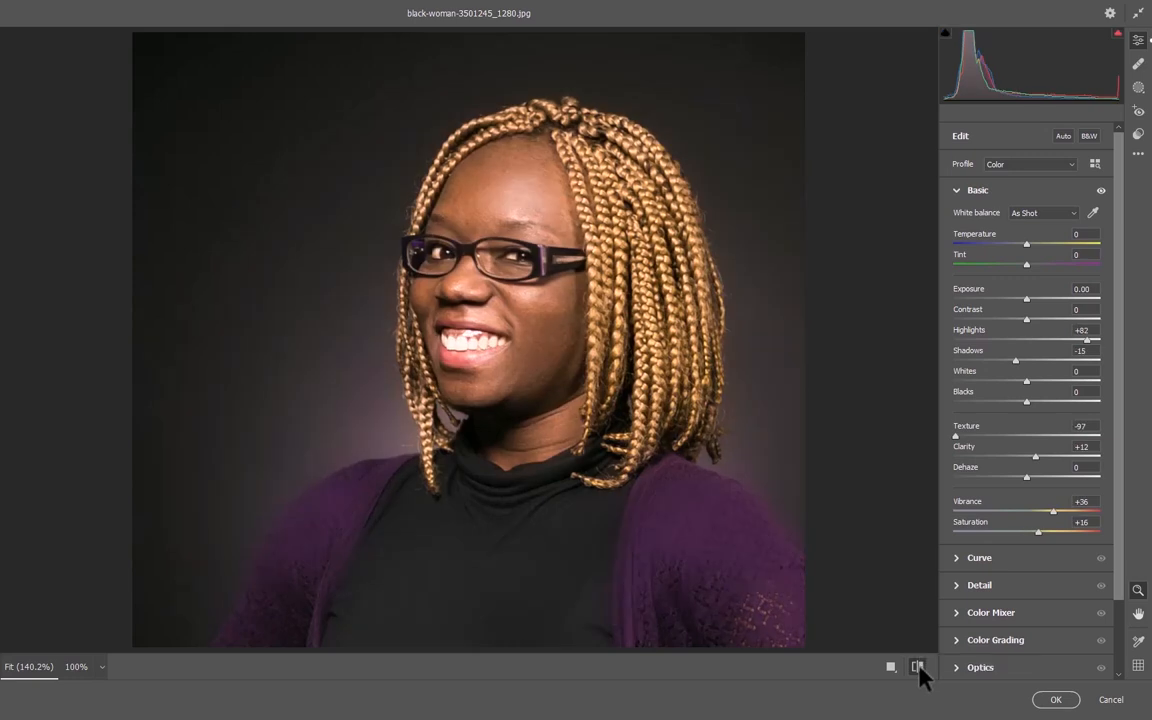
click(918, 667)
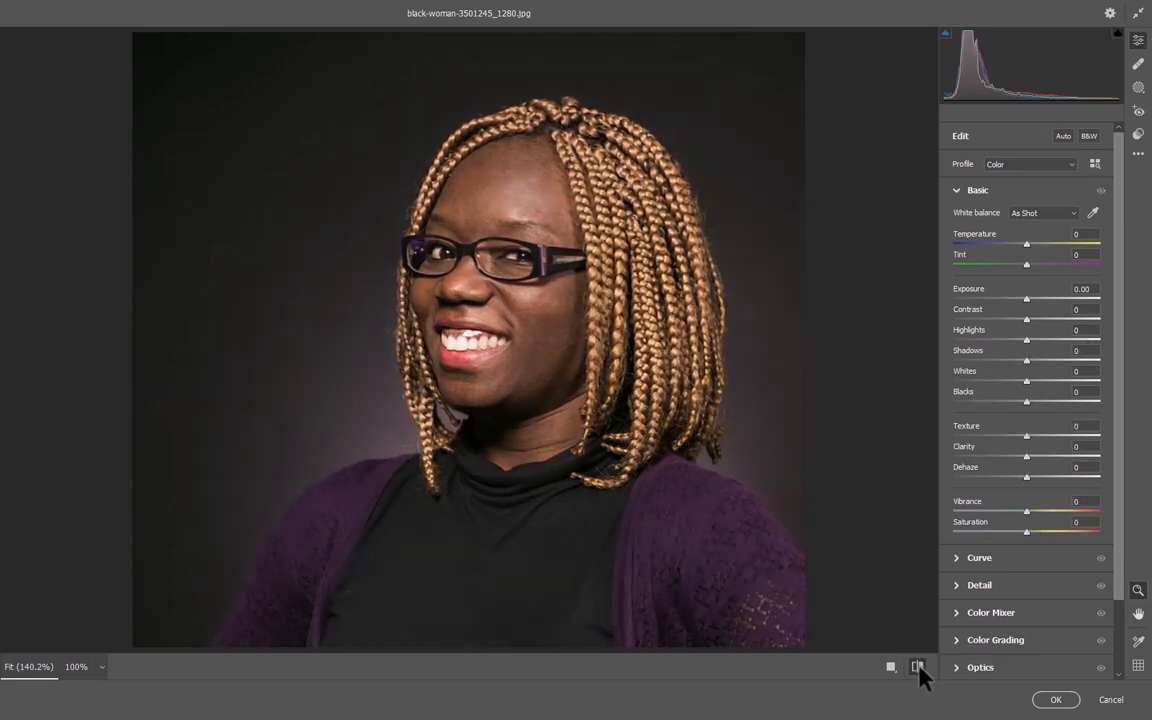
click(918, 667)
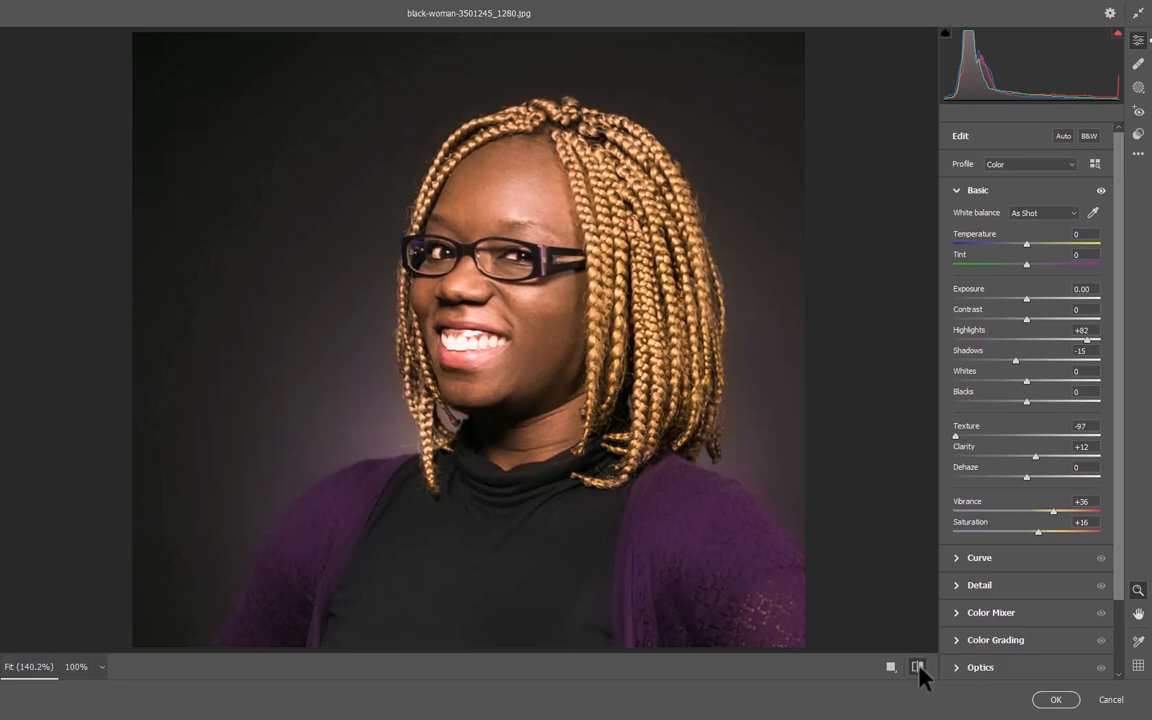
click(918, 667)
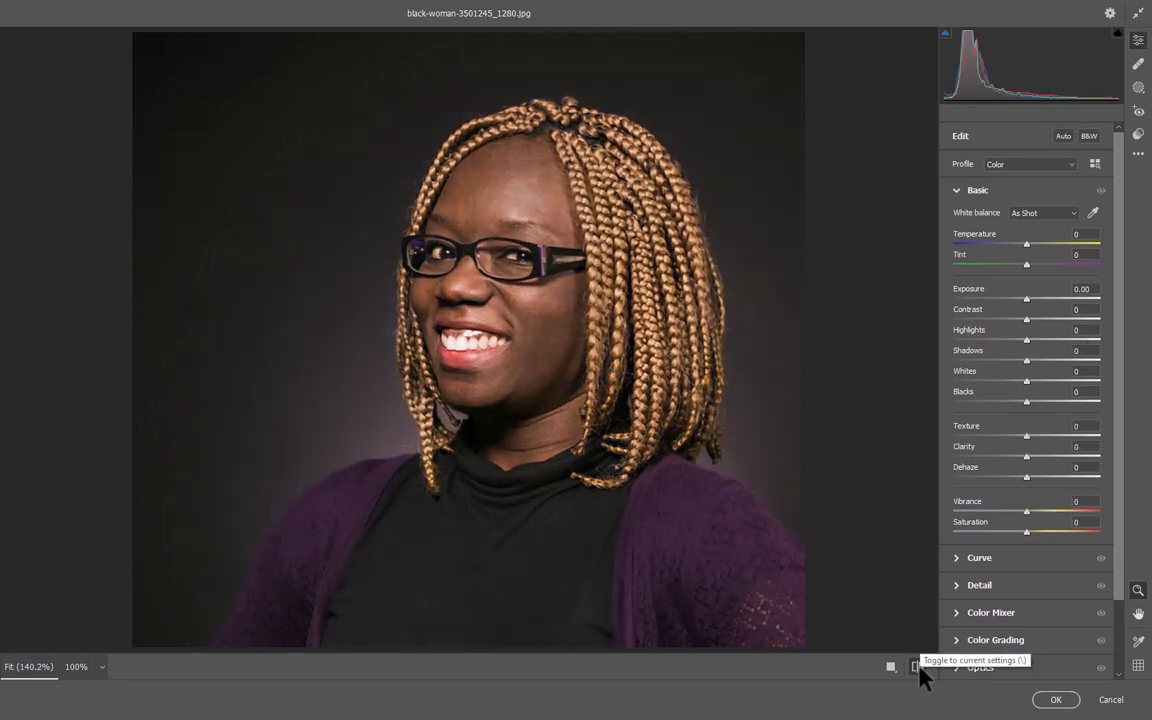
click(918, 668)
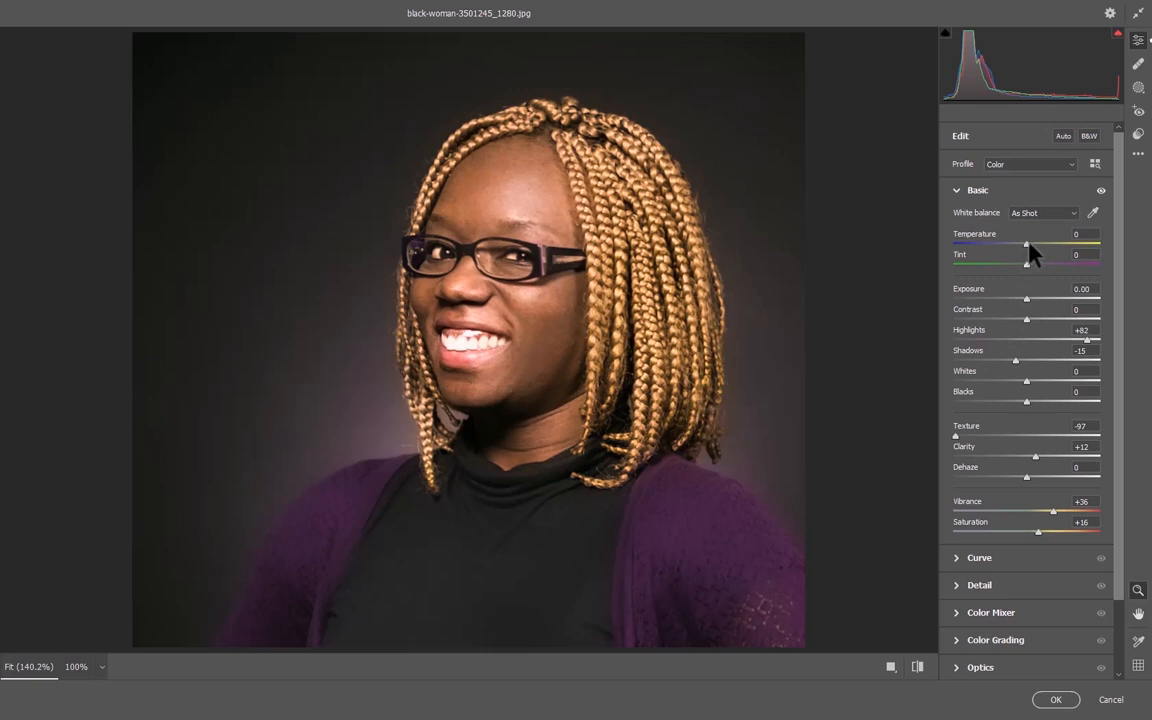
Set the white balance to Temperature +5 and Tint +1, and try a Blacks adjustment before resetting it to 0.
mouse_move(1027, 243)
mouse_down()
mouse_move(1030, 264)
mouse_move(1030, 243)
mouse_up()
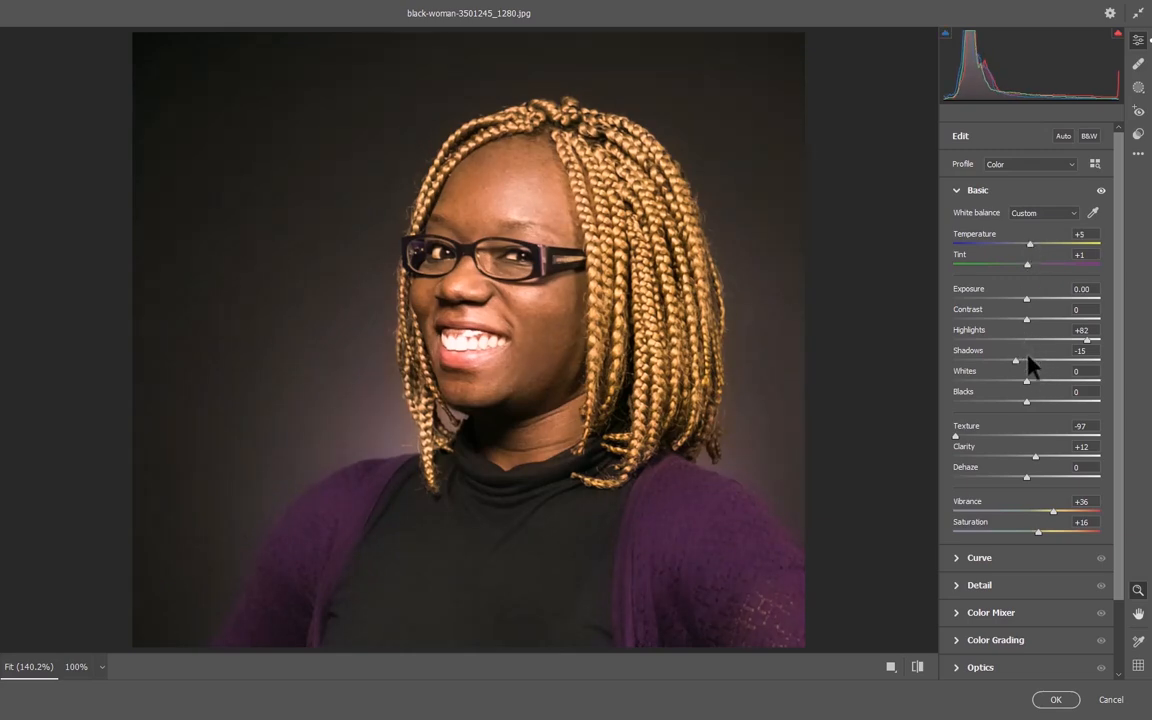
mouse_move(1029, 402)
mouse_down()
mouse_move(1062, 403)
mouse_move(967, 419)
mouse_move(1035, 410)
mouse_up()
double_click(1028, 404)
Compare the warmer white balance and other Camera Raw edits against the default settings.
click(918, 667)
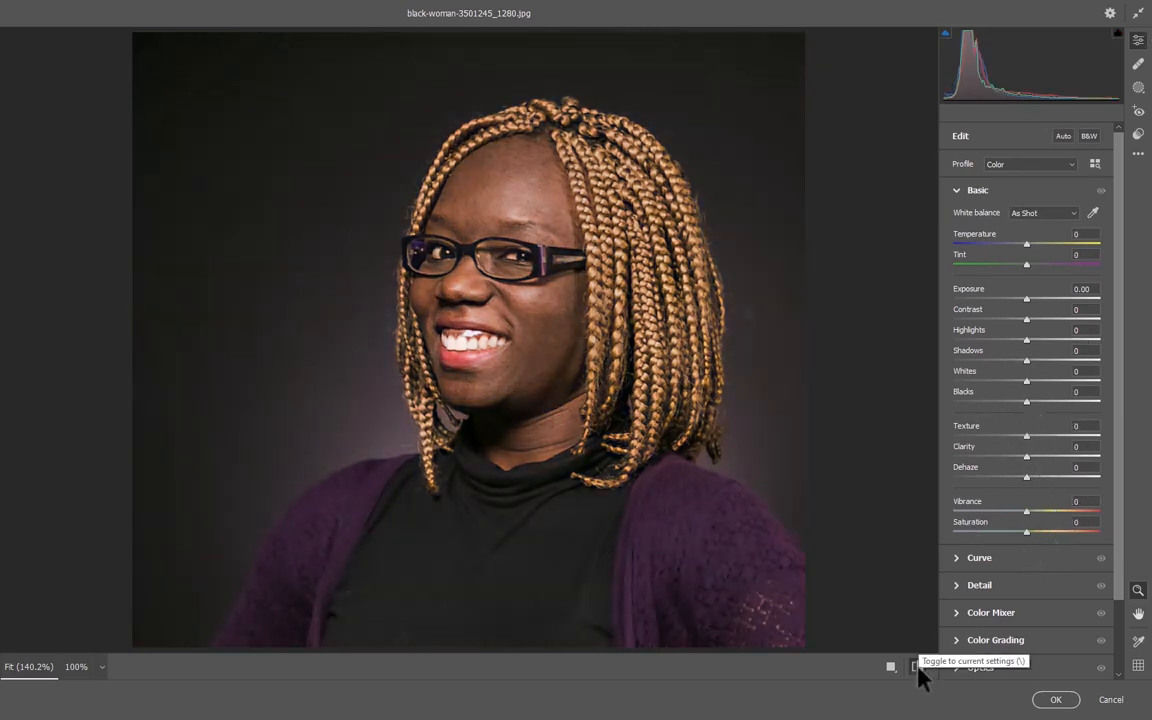
click(918, 667)
click(918, 667)
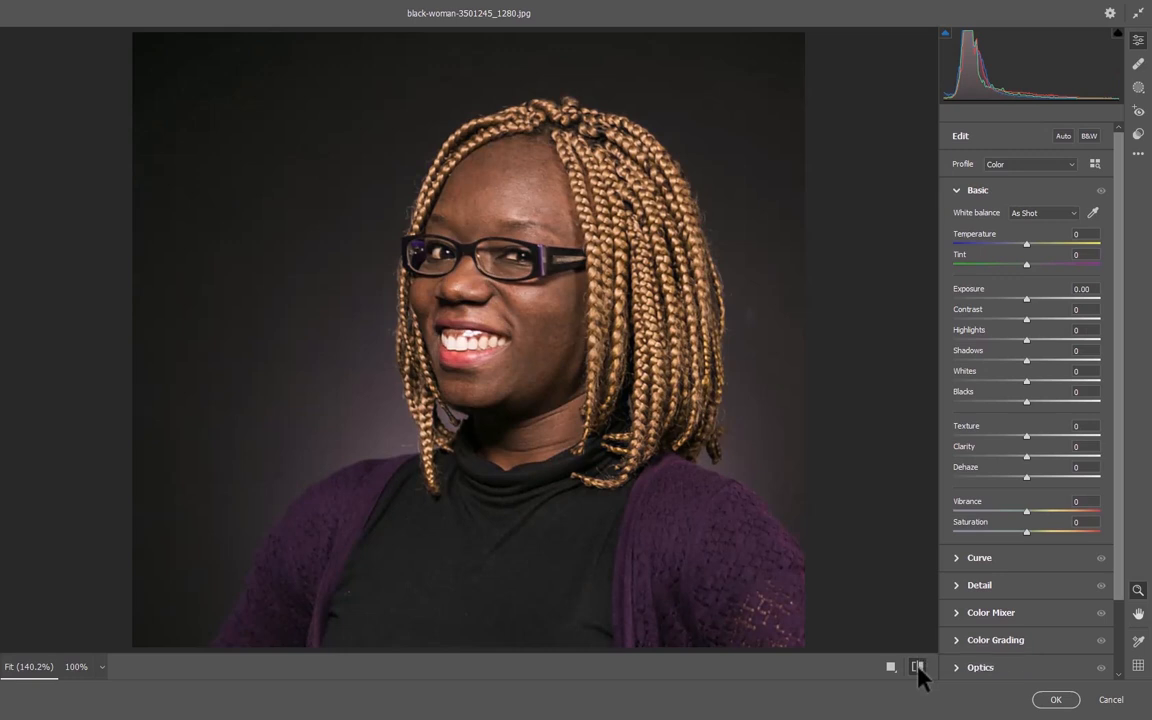
click(918, 667)
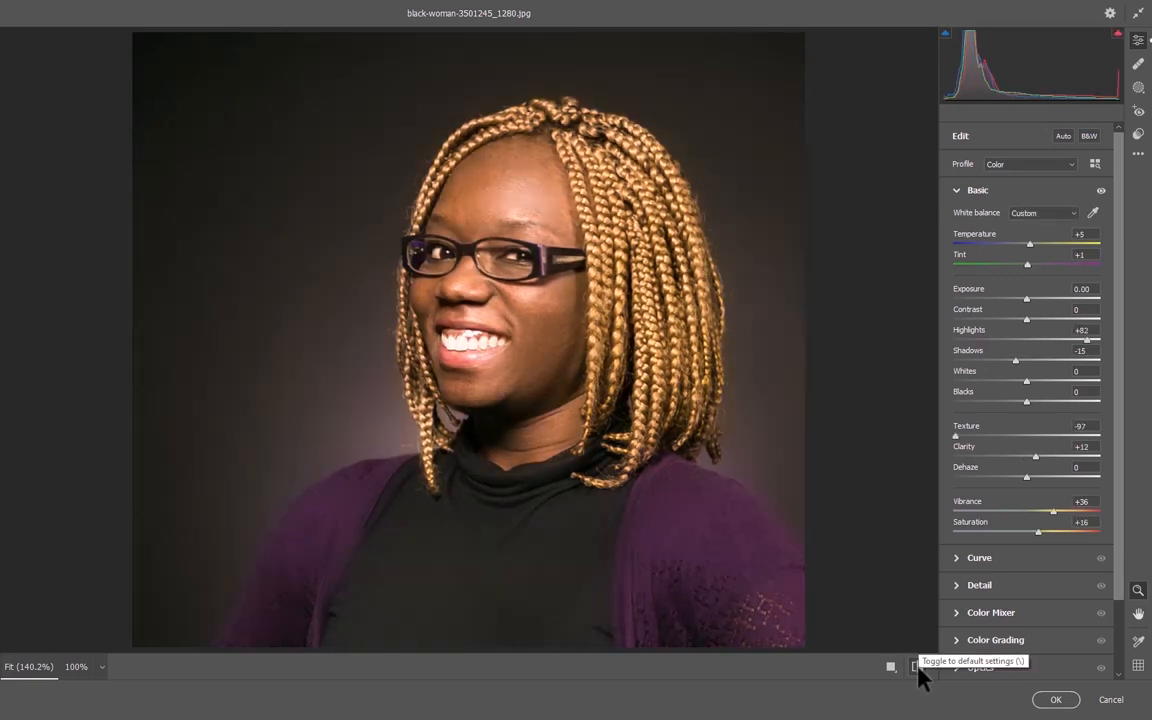
click(918, 667)
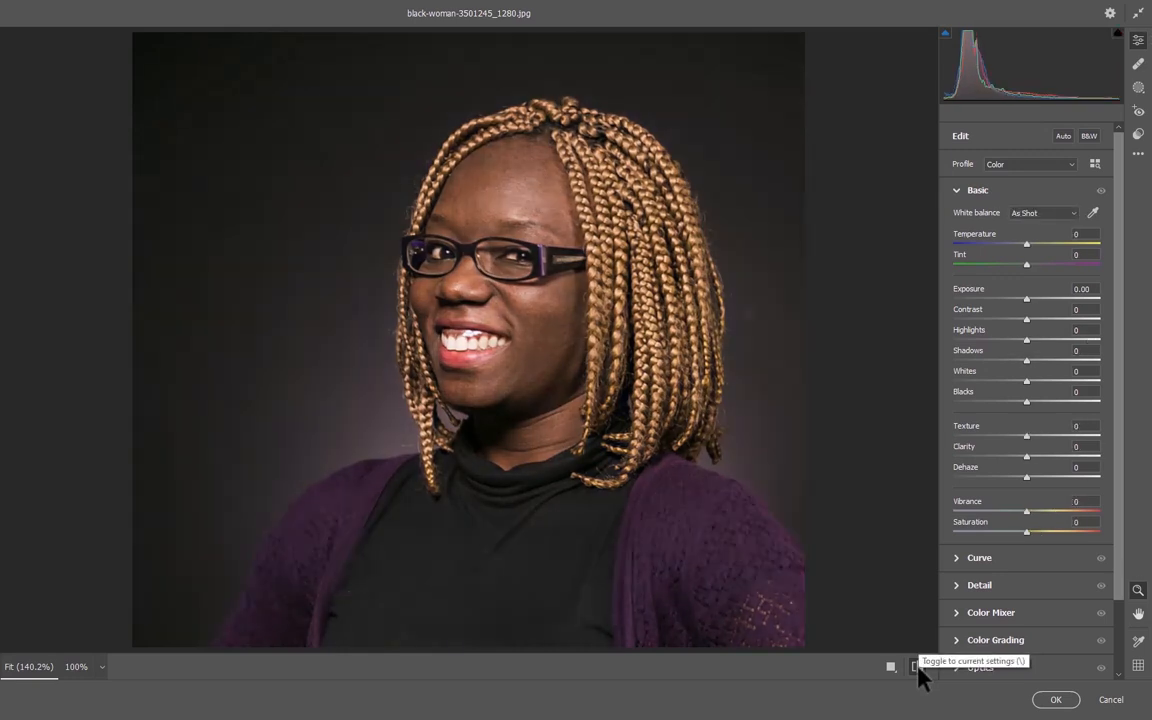
click(918, 667)
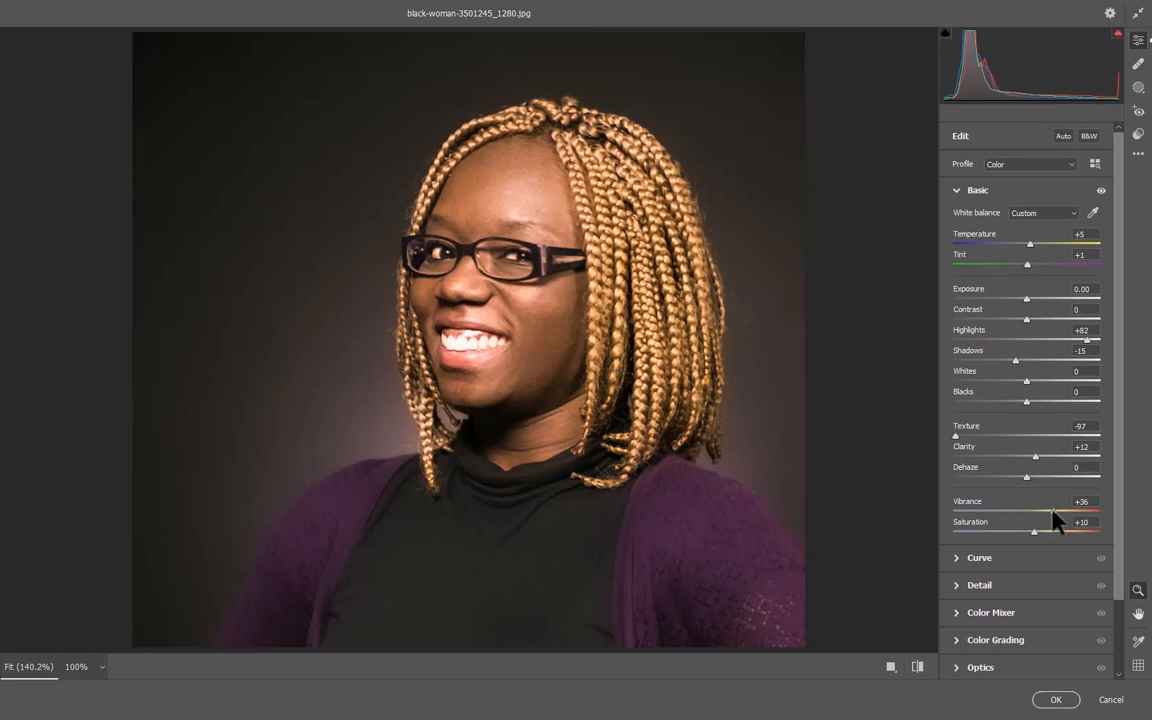
Set Saturation to +10, reduce Vibrance slightly and apply the Camera Raw filter, checking Layer 1 with its visibility off and on.
mouse_move(1053, 511)
mouse_down()
mouse_move(1096, 505)
mouse_move(1045, 512)
mouse_up()
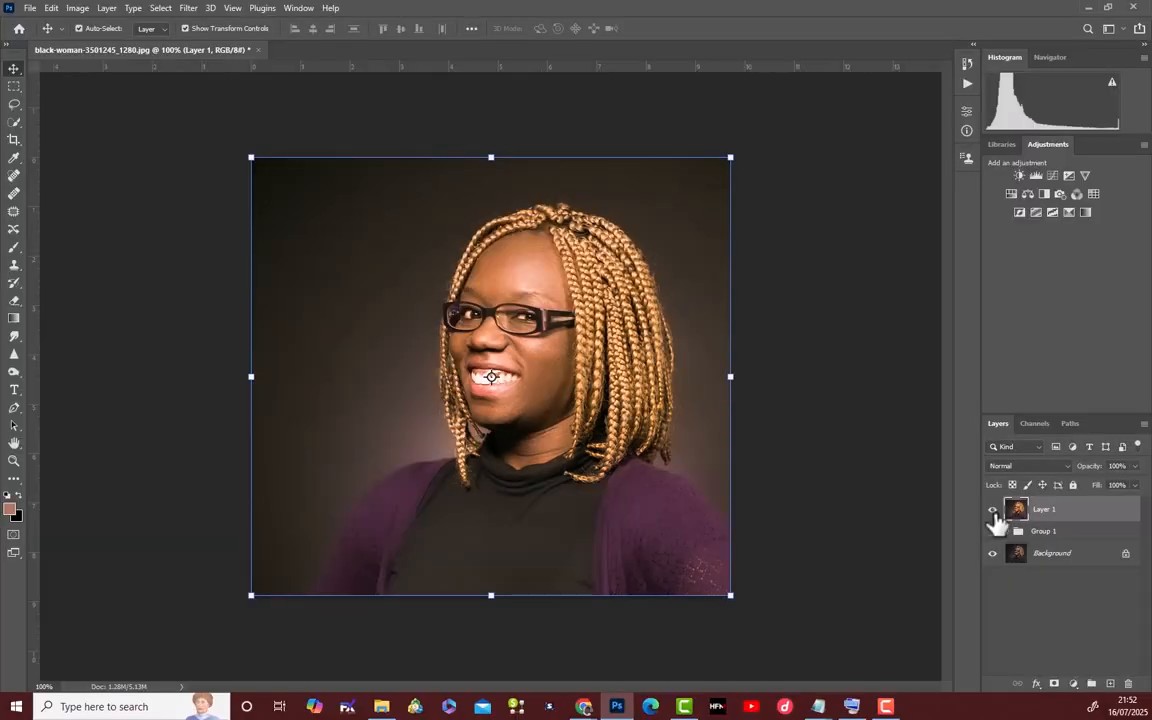
click(993, 511)
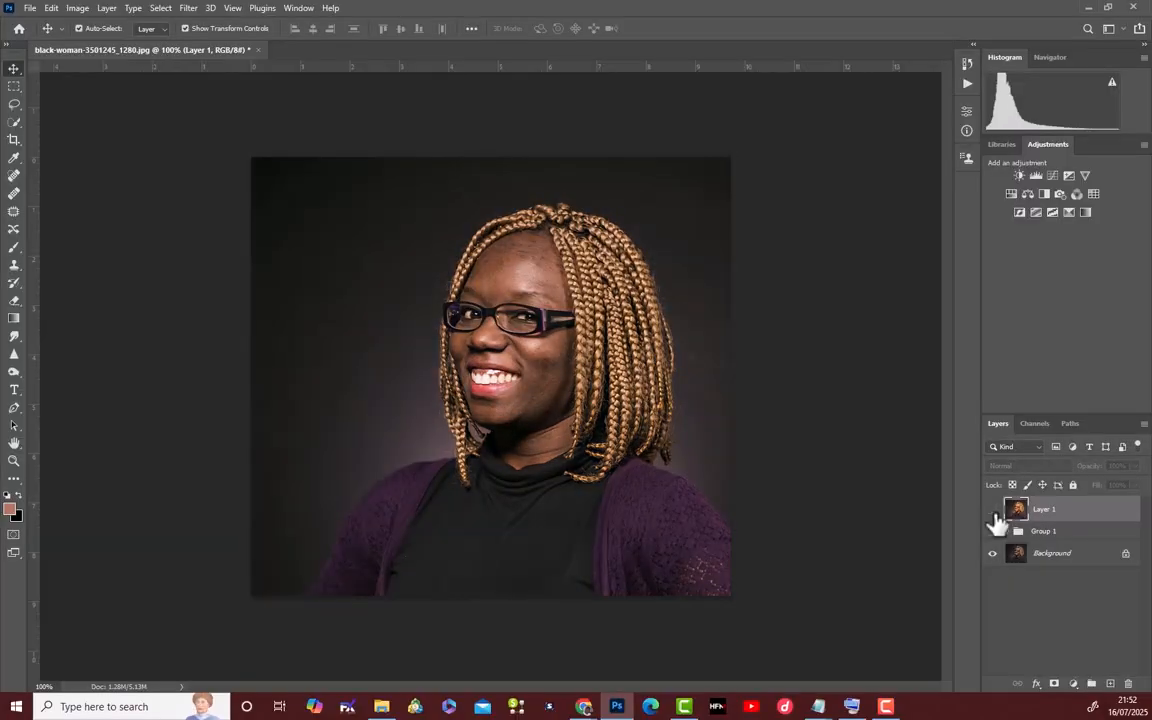
click(992, 510)
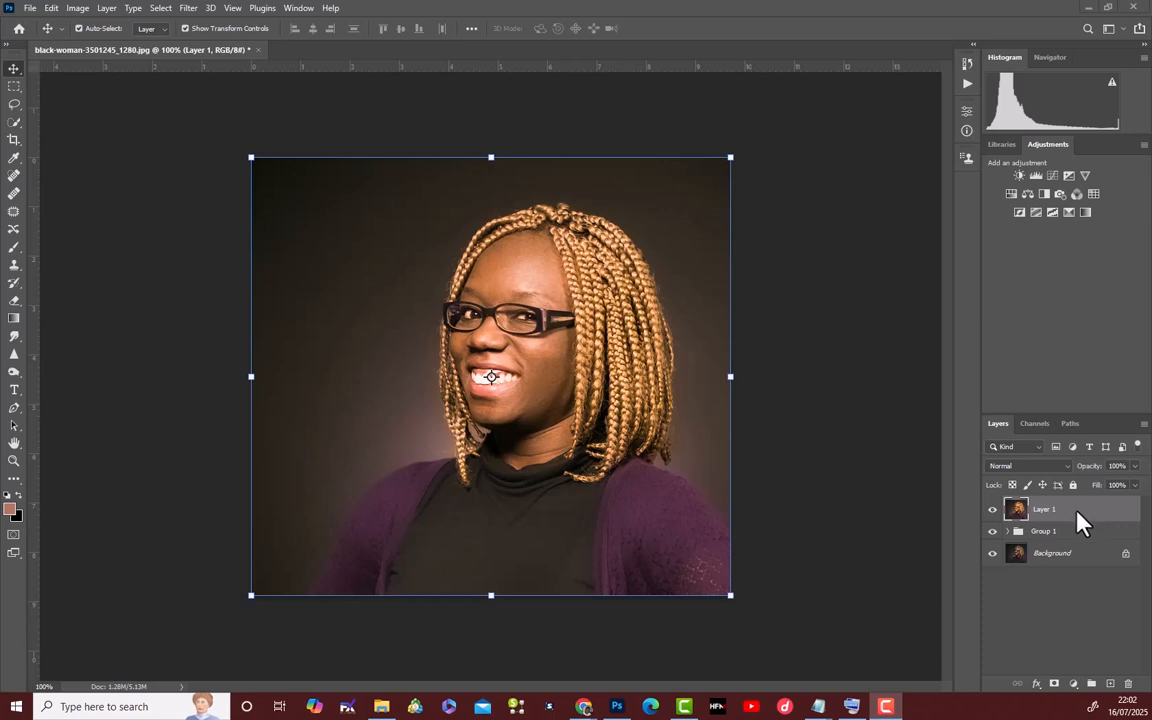
Add a Curves adjustment layer above Layer 1 and brighten the midtones with a curve point at Input 86, Output 153.
click(1074, 684)
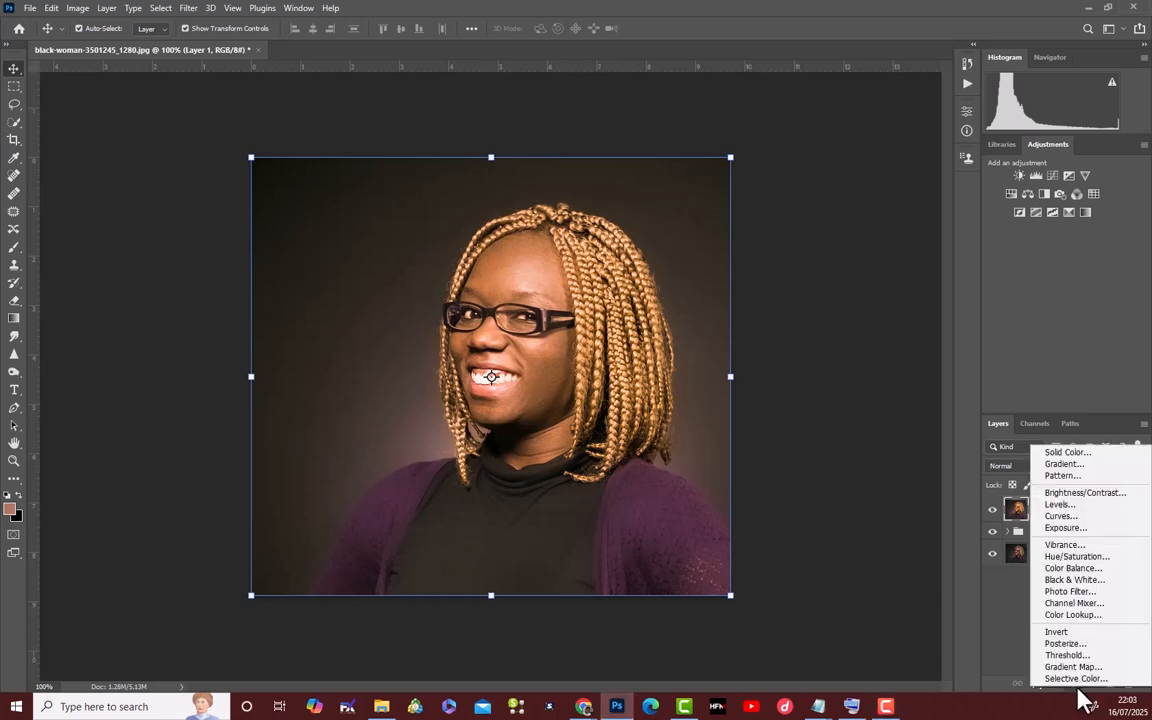
click(1080, 517)
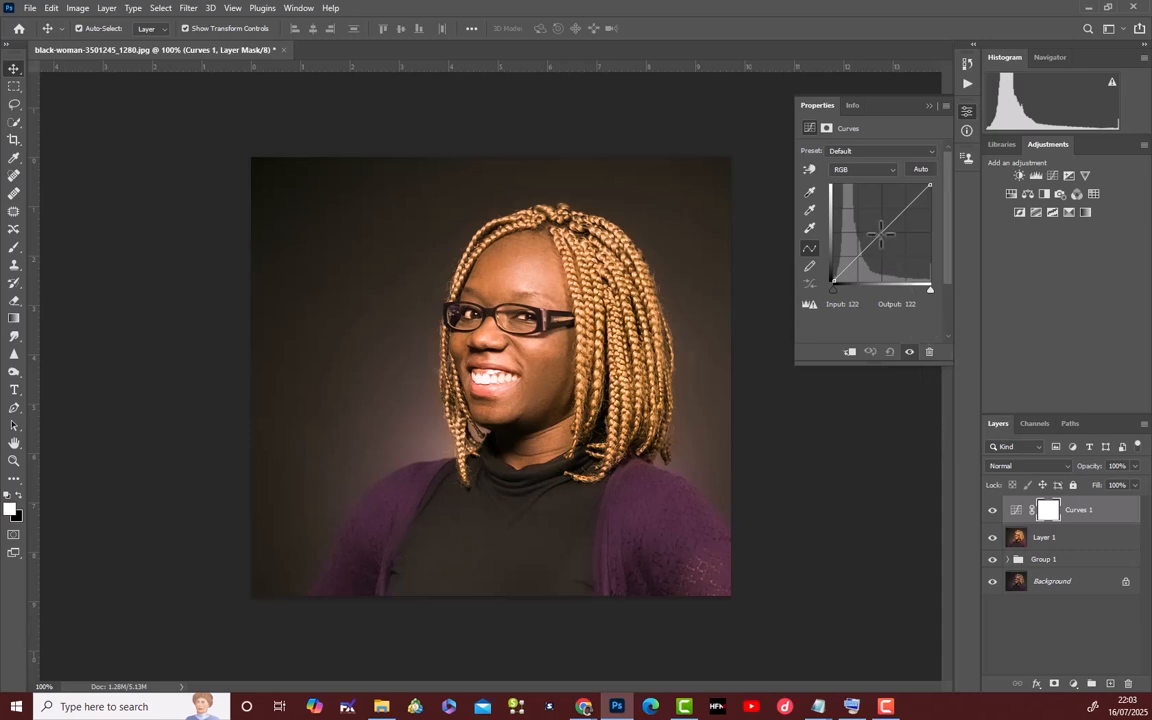
drag(880, 235, 872, 225)
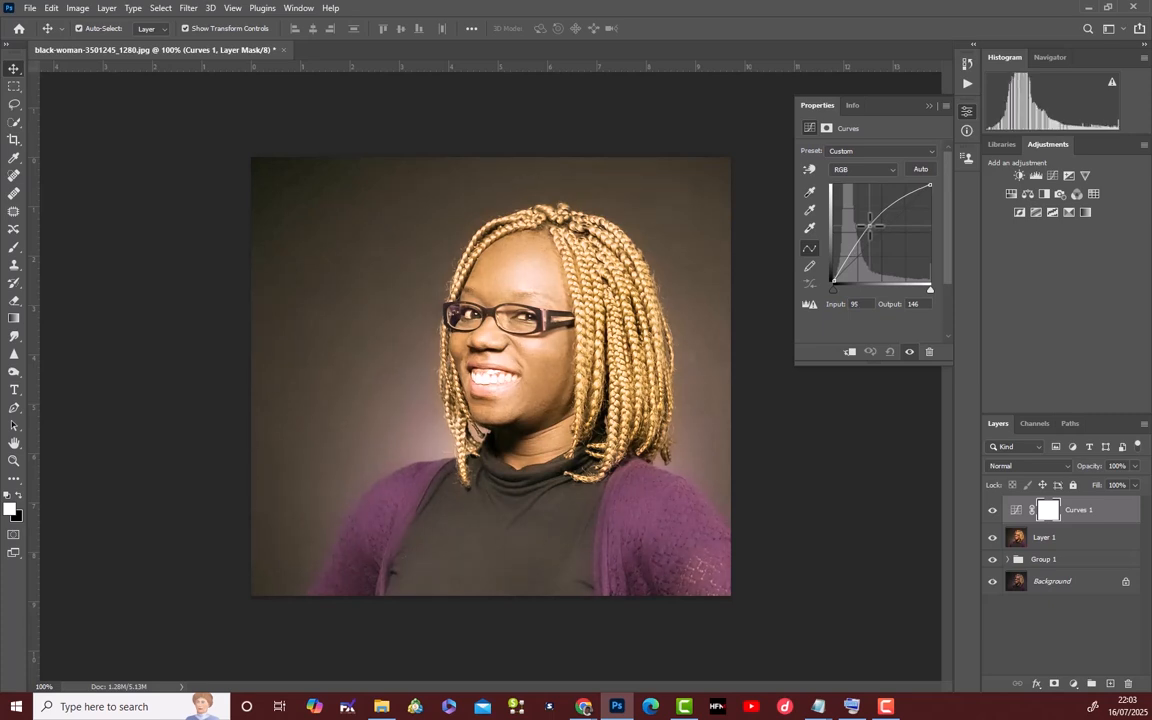
mouse_move(872, 225)
mouse_down()
mouse_move(854, 214)
mouse_move(866, 224)
mouse_up()
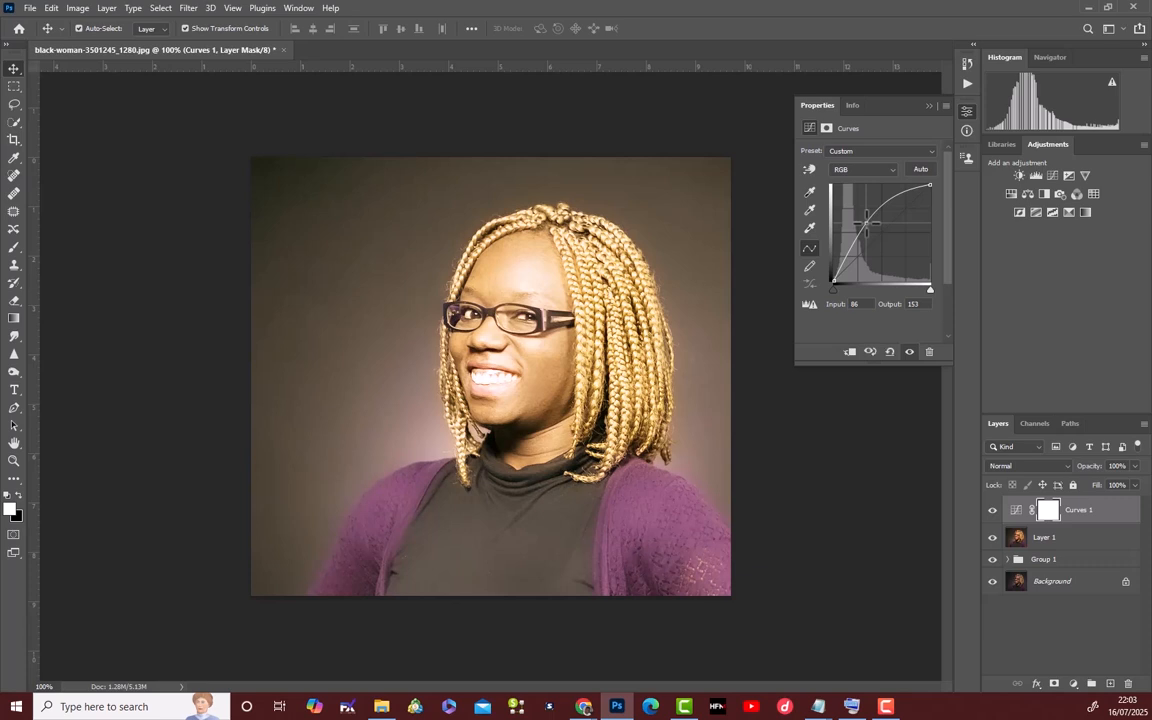
click(928, 105)
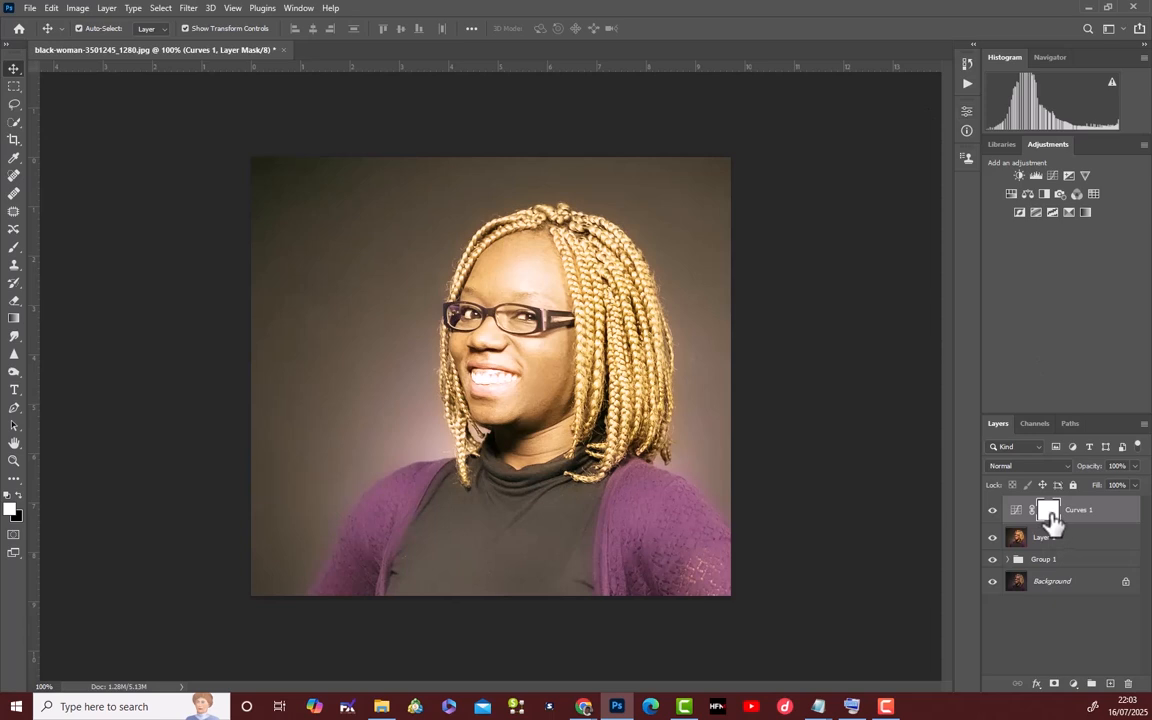
Invert the brightening Curves layer's mask to black and rename the layer "dodge".
key(ctrl+i)
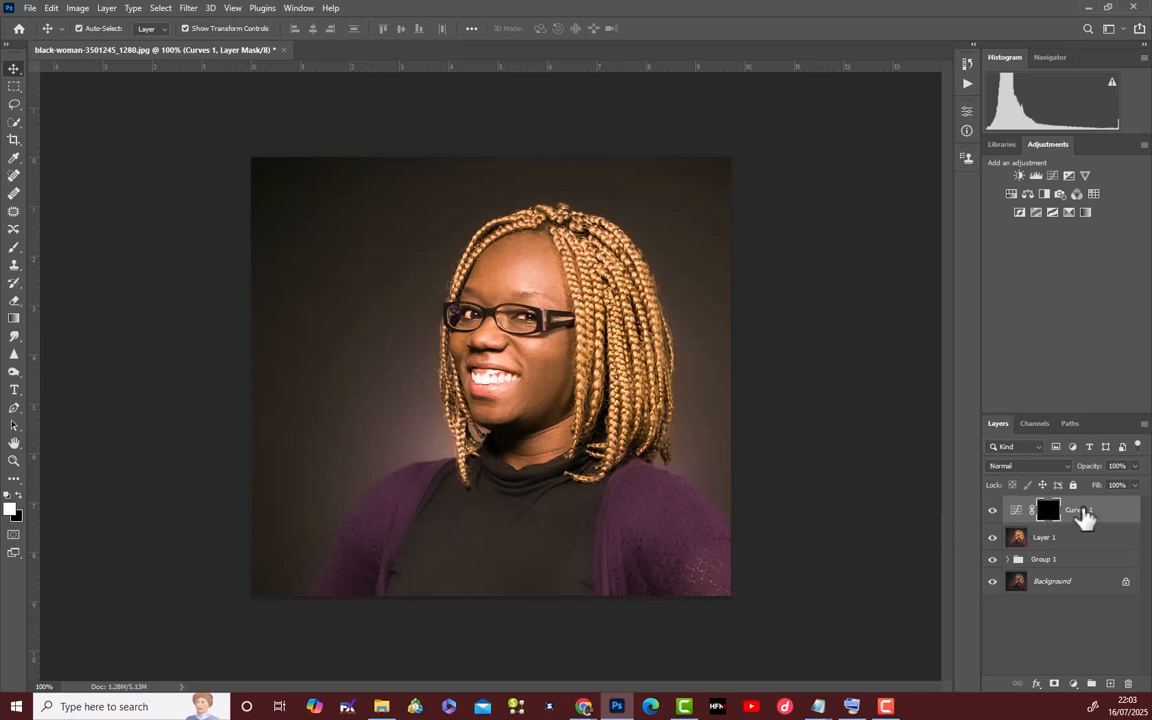
click(1084, 512)
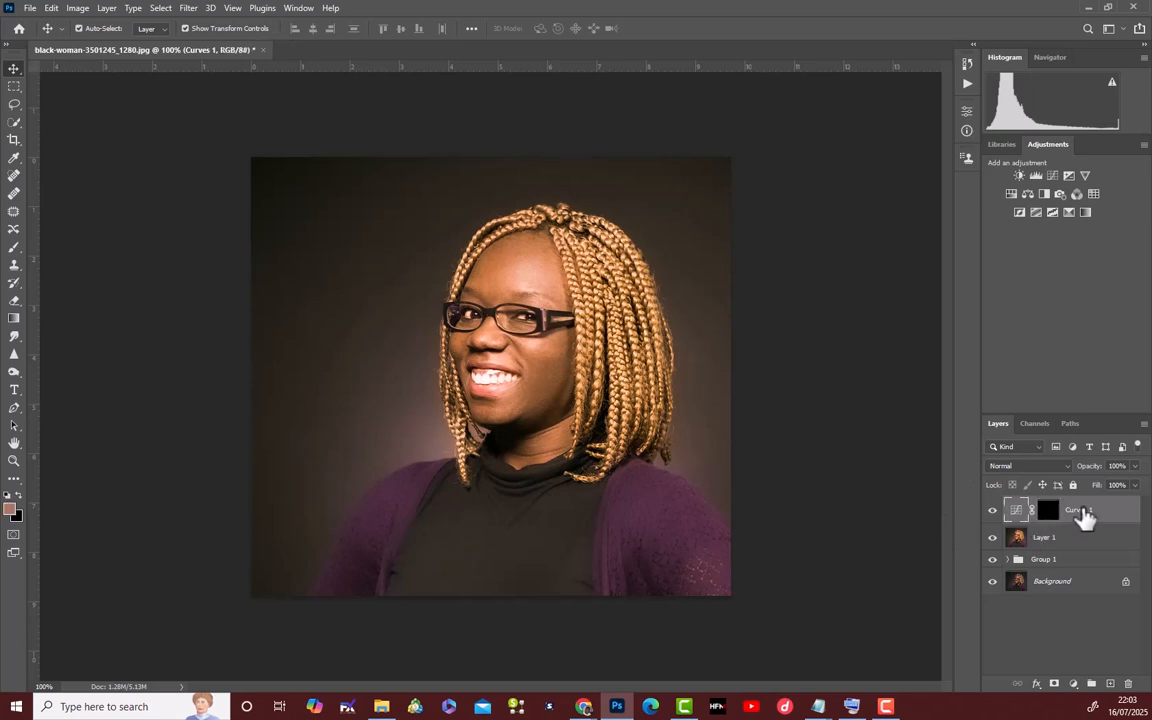
double_click(1086, 513)
text(dodge)
key(Return)
Add a second Curves layer above dodge, darken it with a point at Input 189, Output 91, and invert its mask to black.
click(1073, 683)
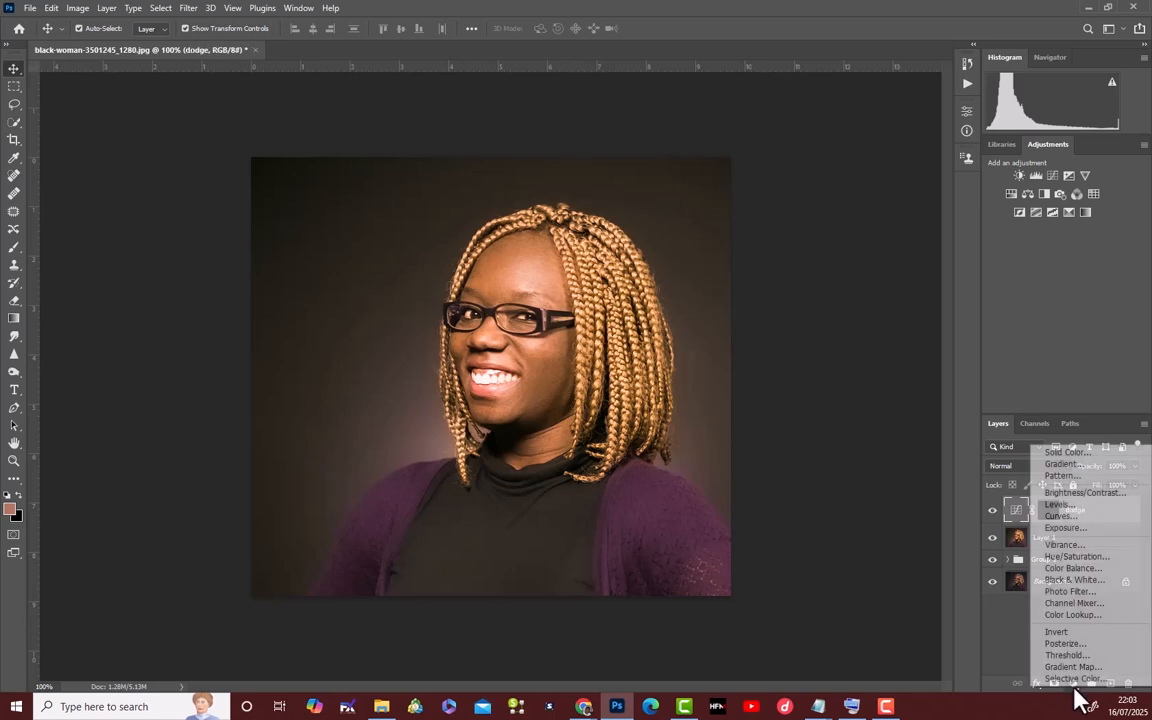
click(1060, 518)
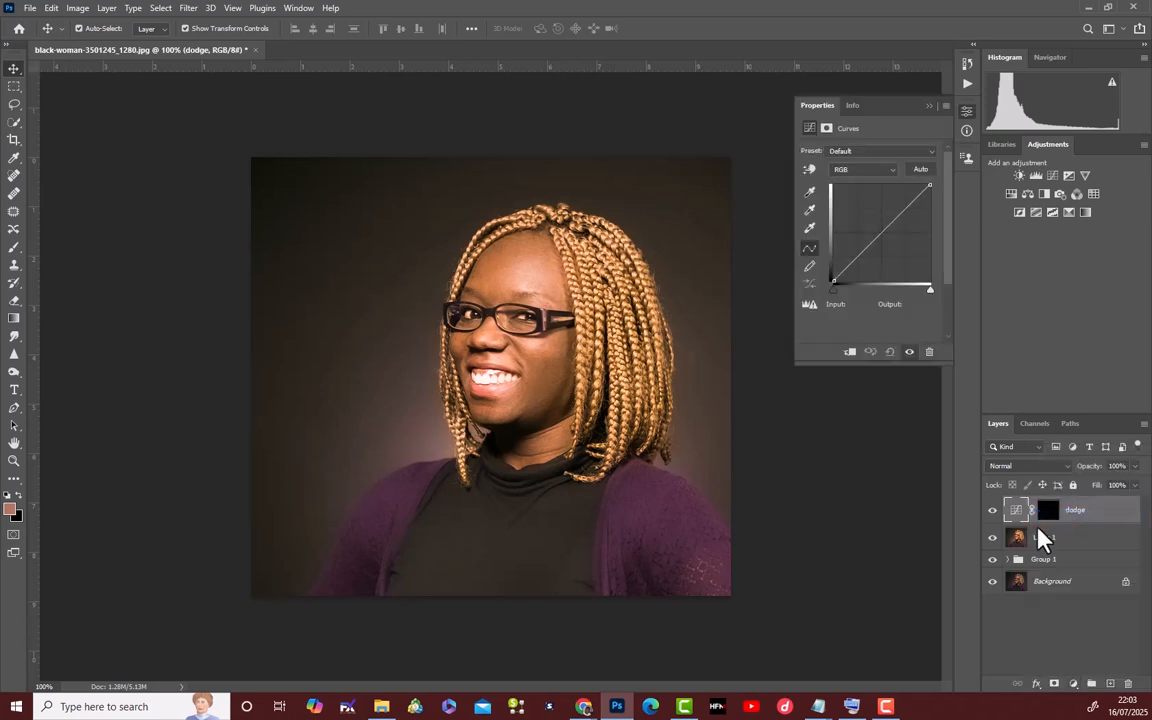
click(883, 233)
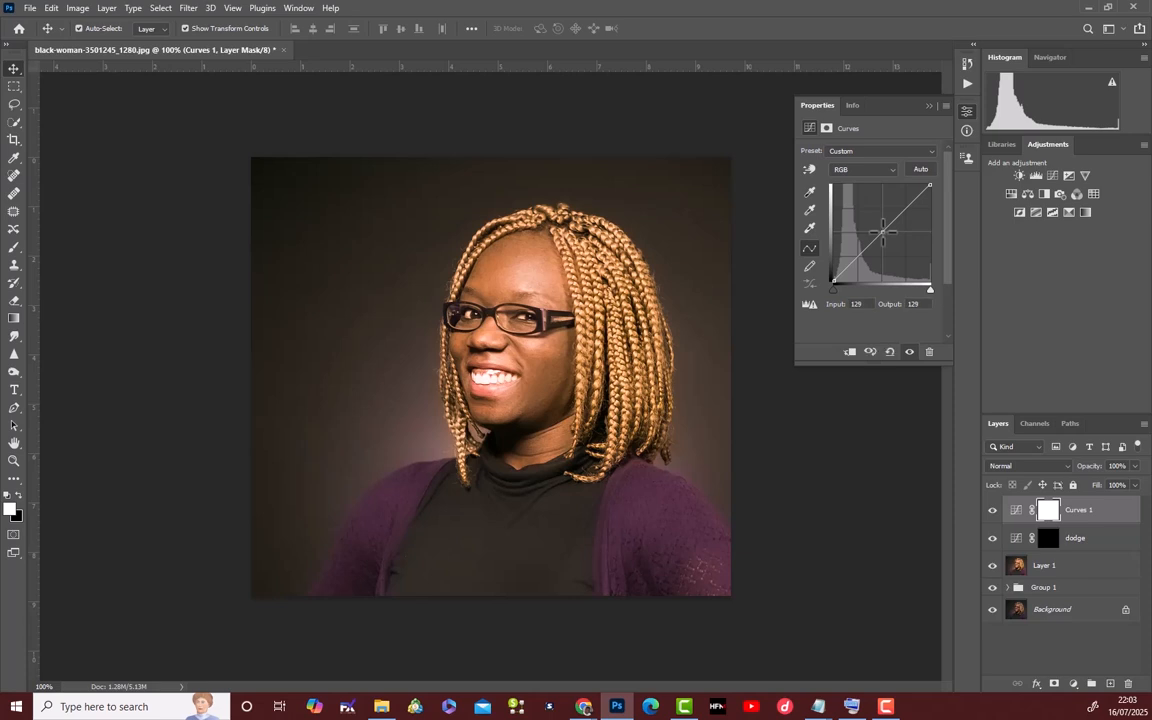
drag(886, 238, 905, 246)
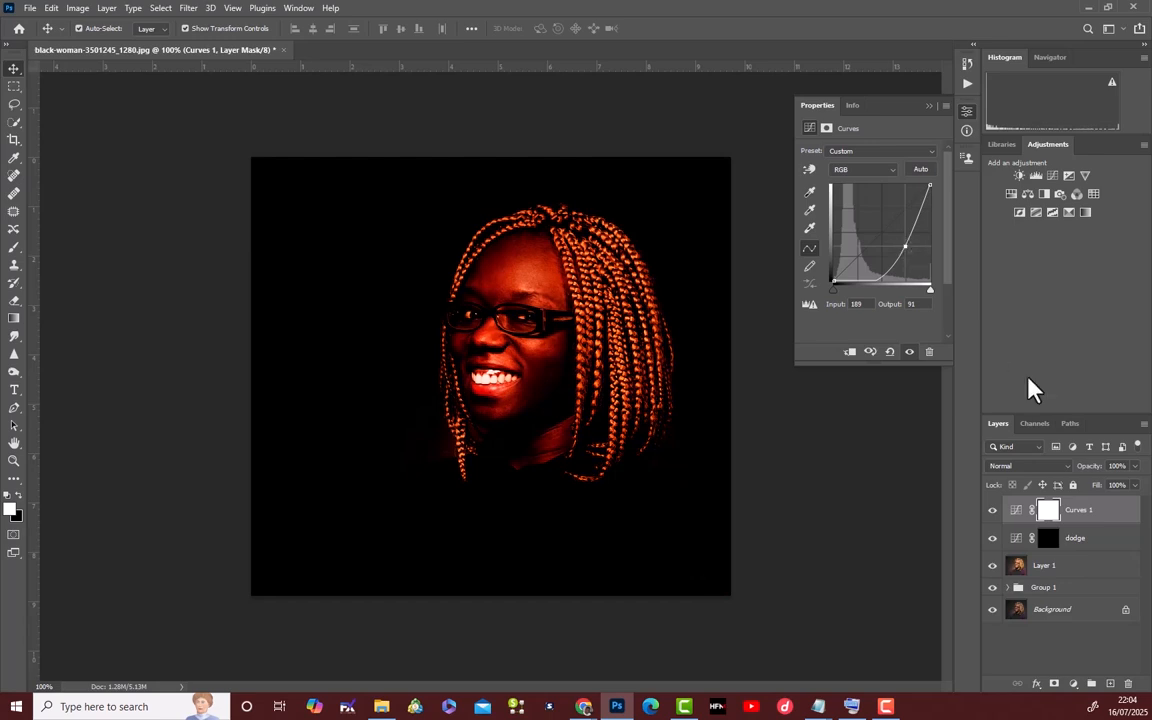
click(928, 104)
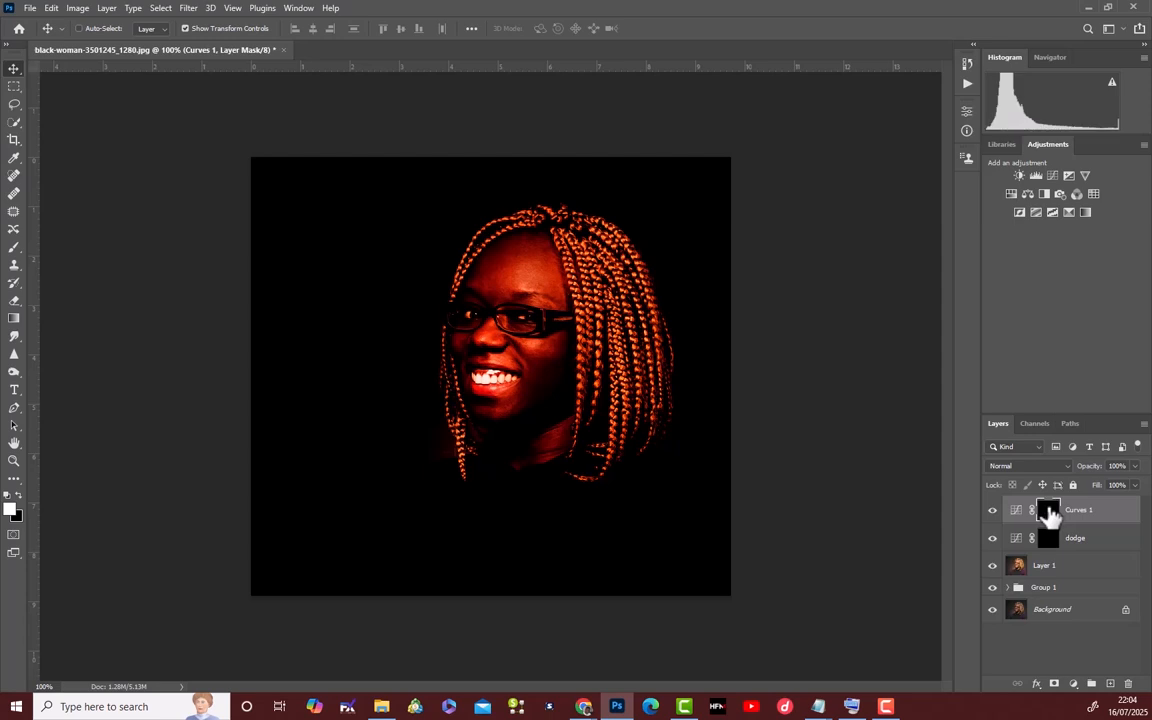
key(ctrl+i)
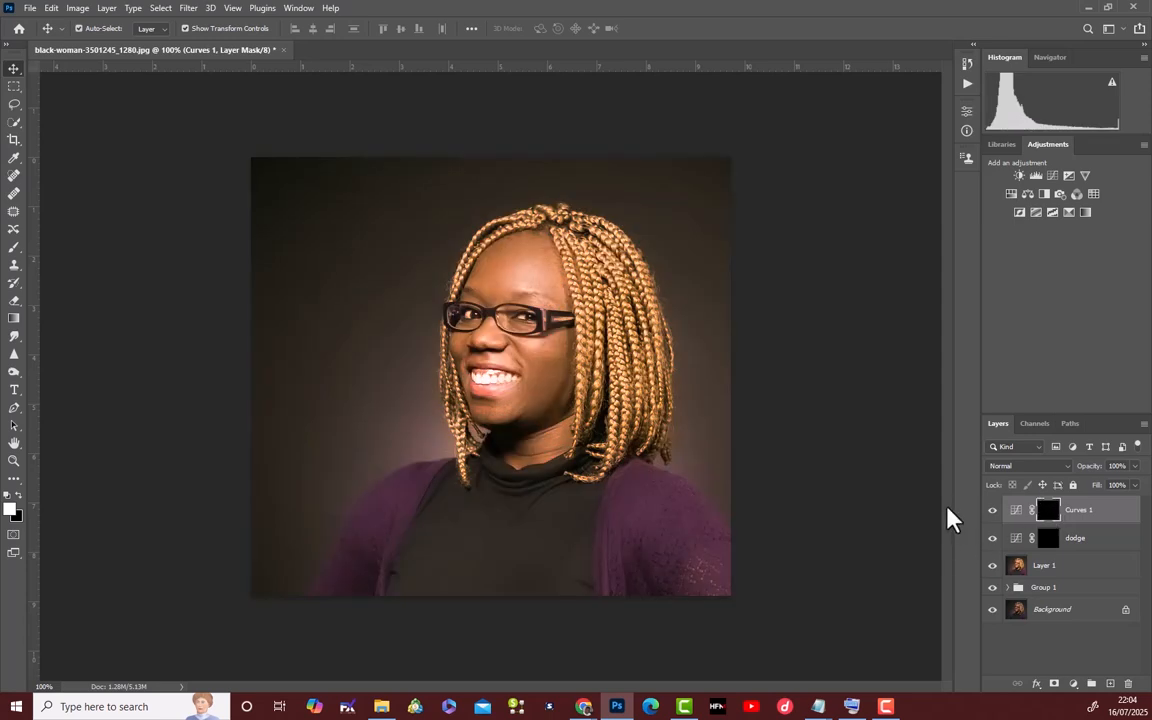
Group the two Curves adjustment layers and name the group "dodge and burn".
shift+click(1112, 548)
key(ctrl+g)
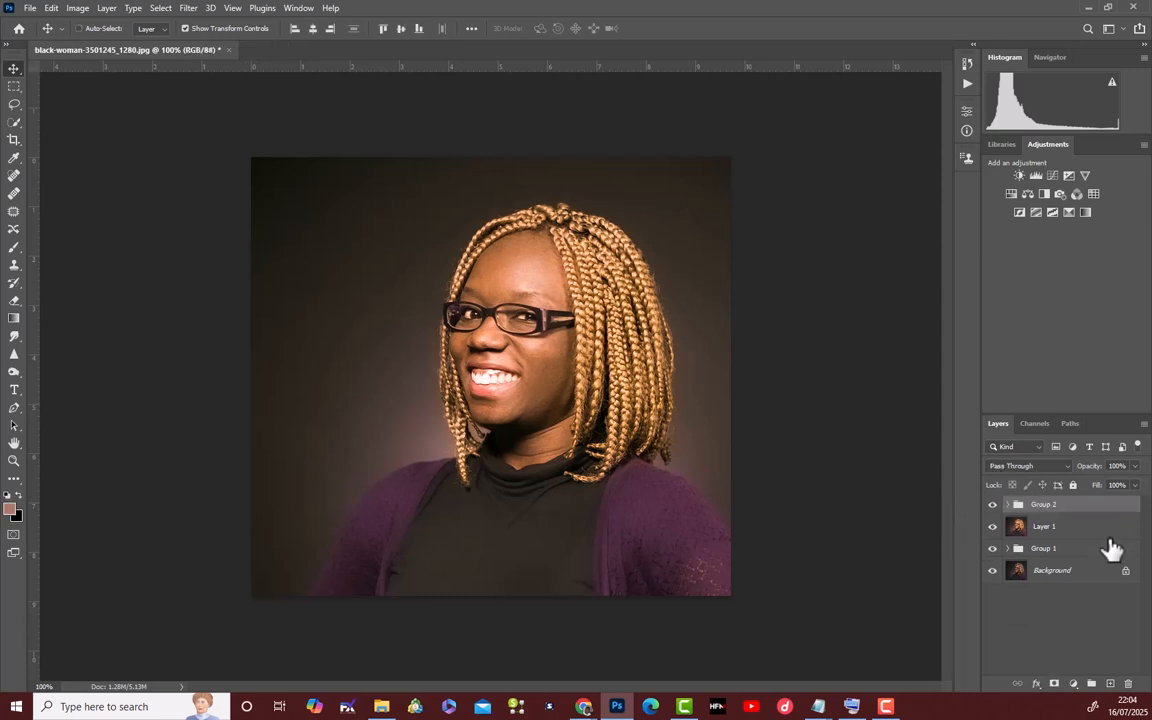
double_click(1043, 506)
text(dodge an)
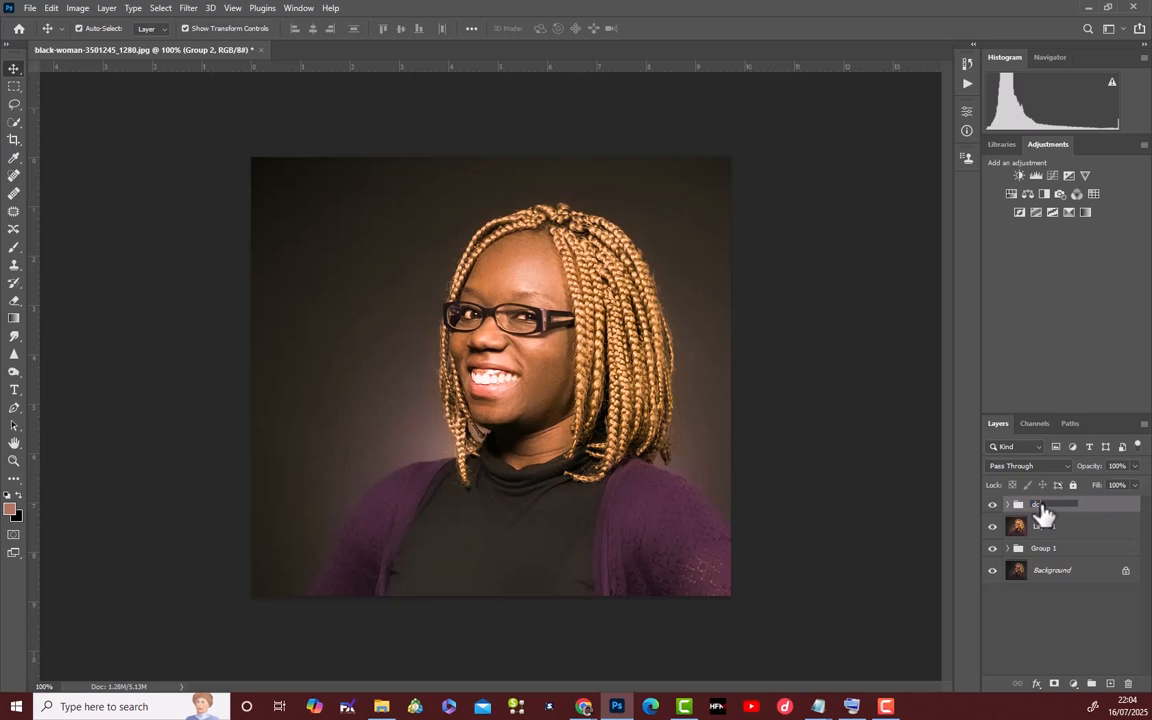
text(d burn)
key(Return)
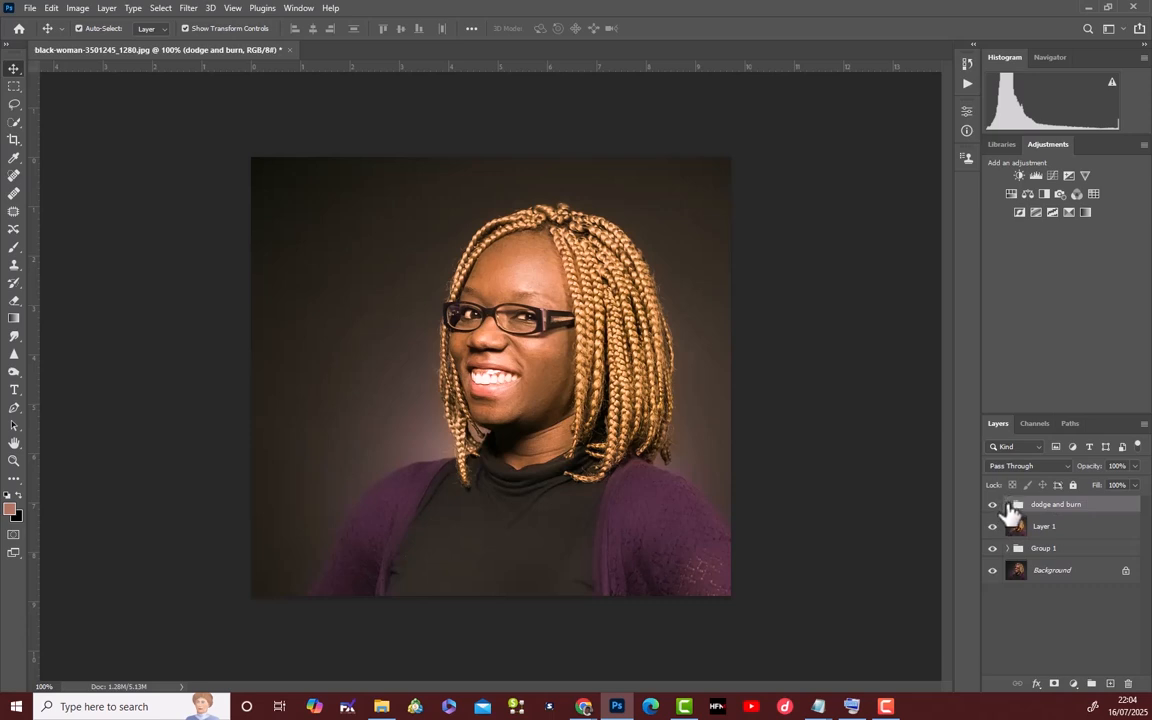
Paint white strokes on the dodge layer's mask over the forehead, cheeks and chin with a size 10 brush.
click(1007, 505)
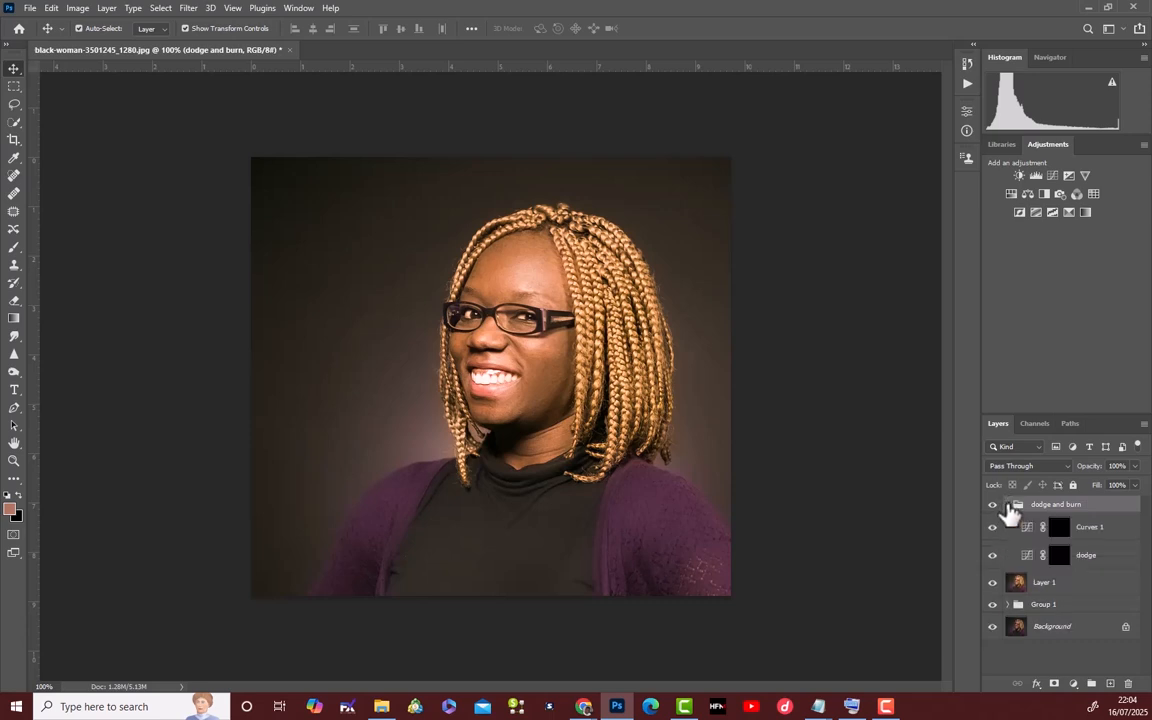
click(1066, 562)
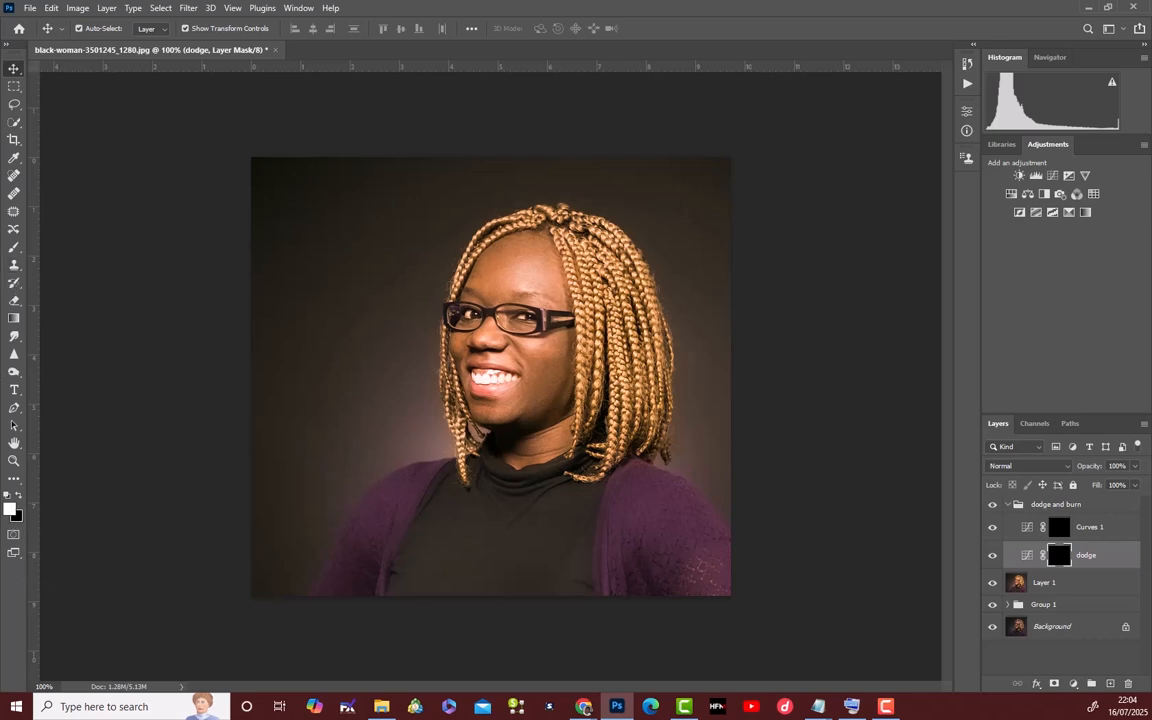
click(13, 248)
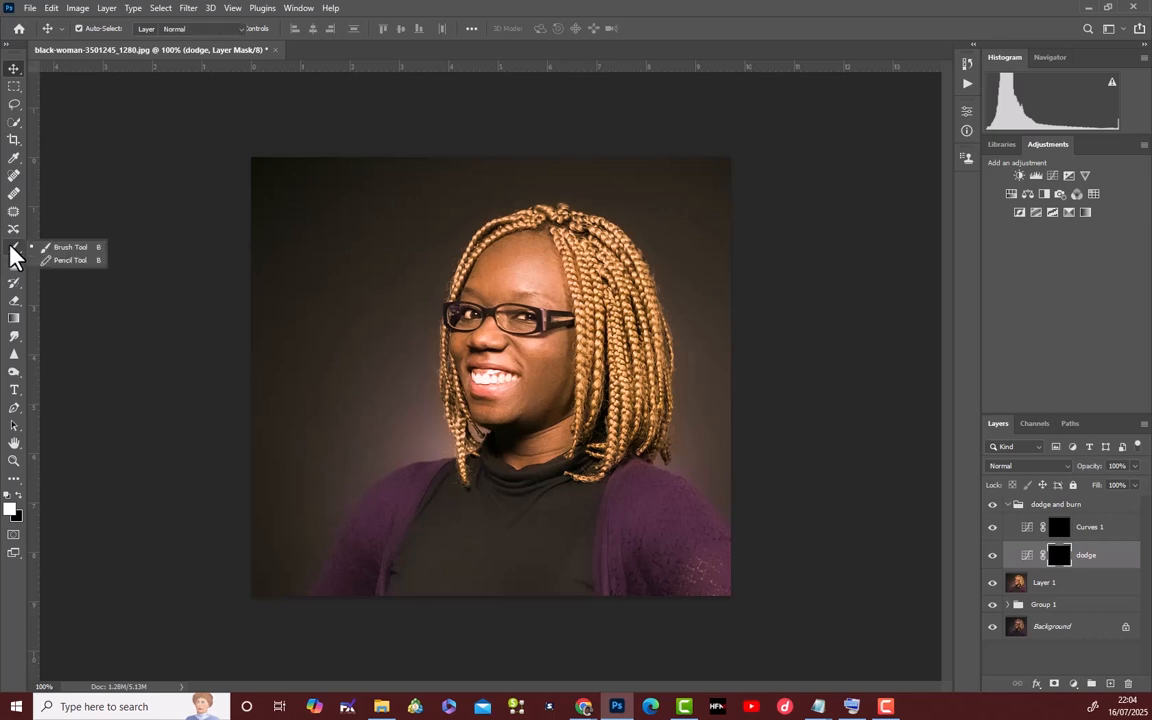
click(55, 247)
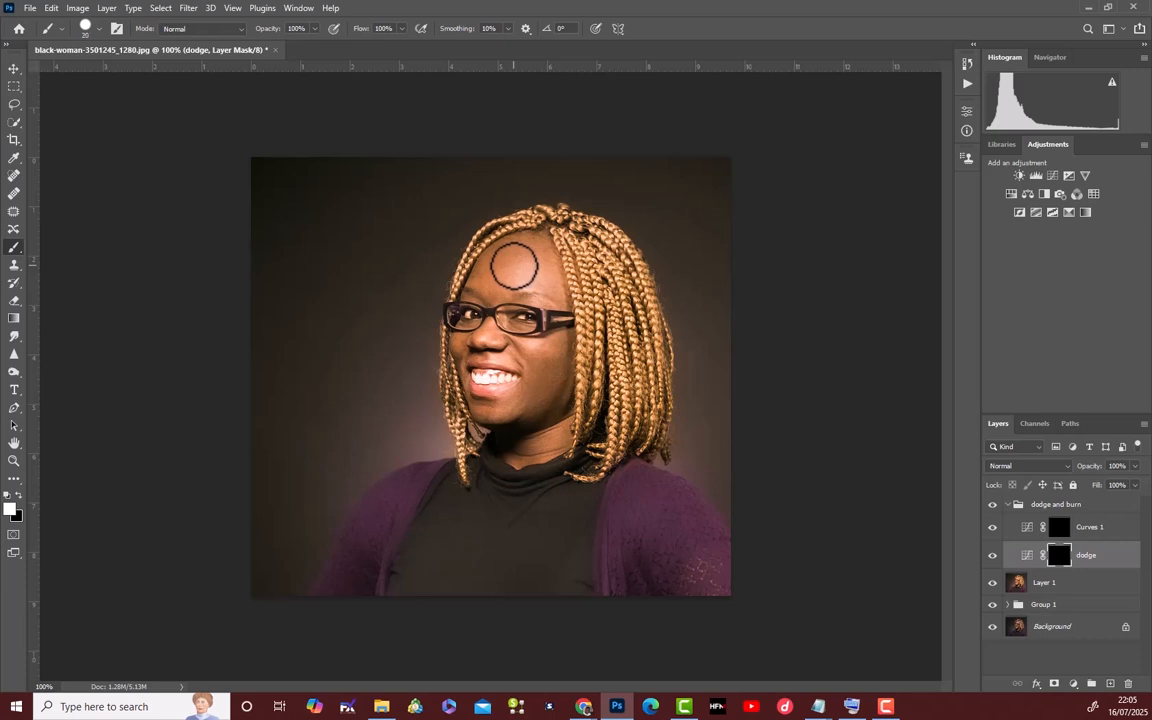
key(bracketleft)
key(bracketleft)
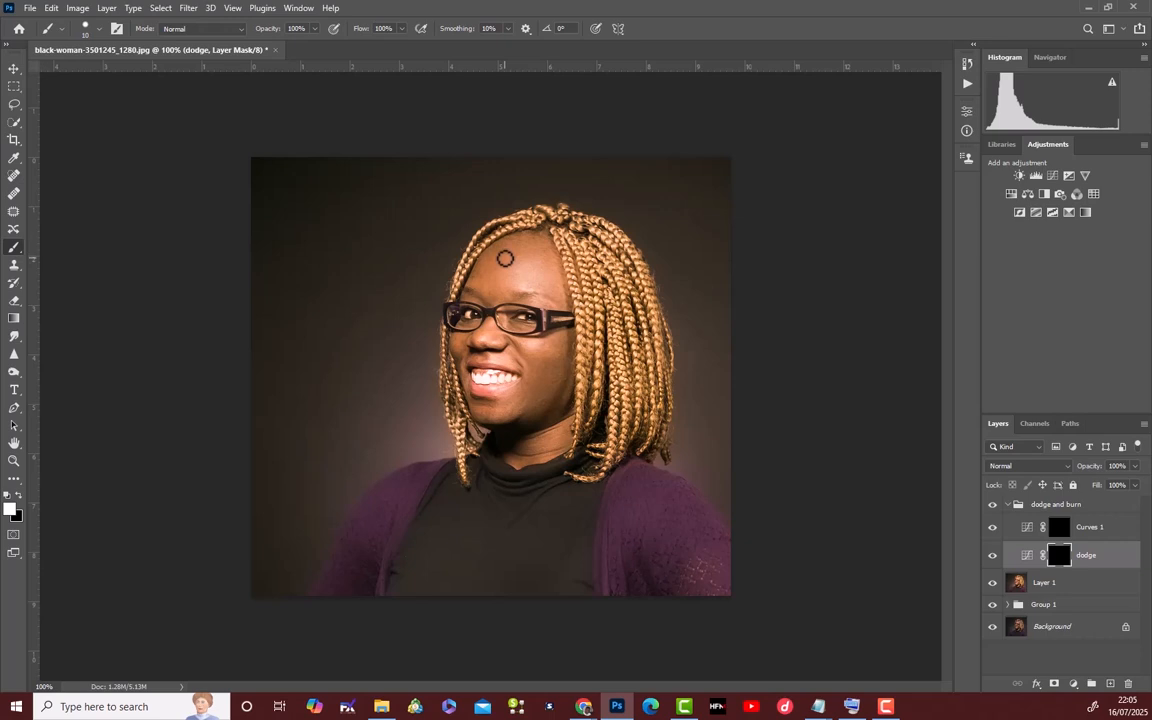
drag(505, 259, 537, 260)
drag(501, 270, 538, 271)
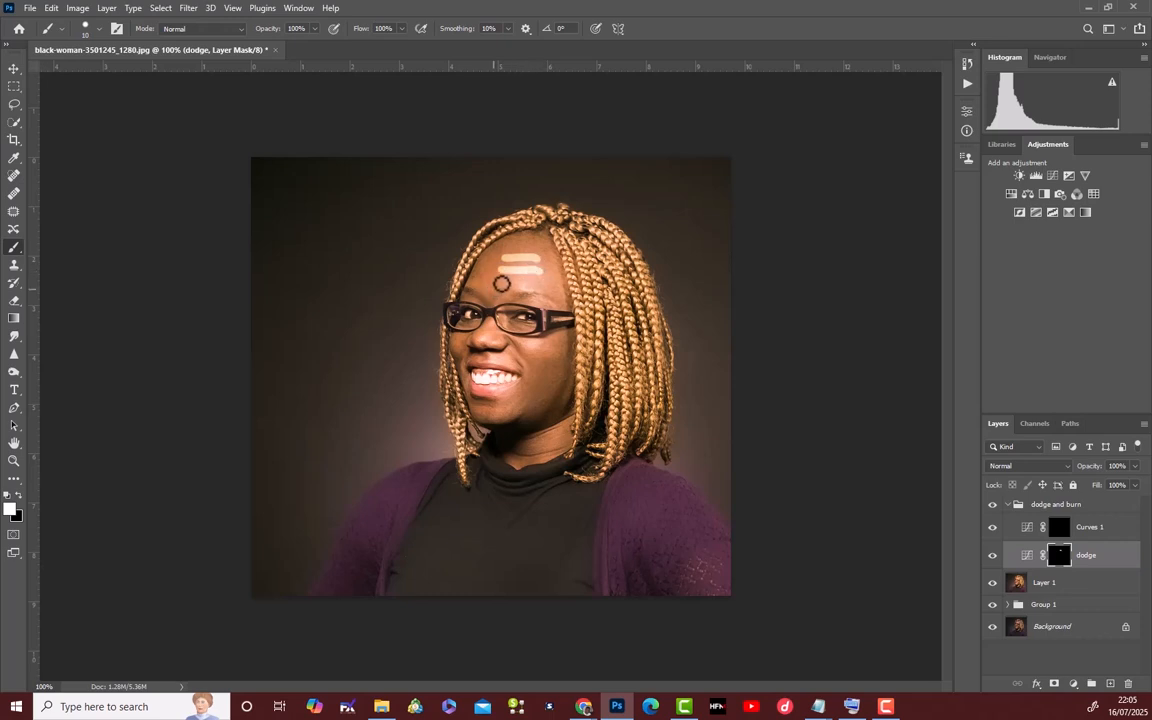
drag(497, 283, 546, 285)
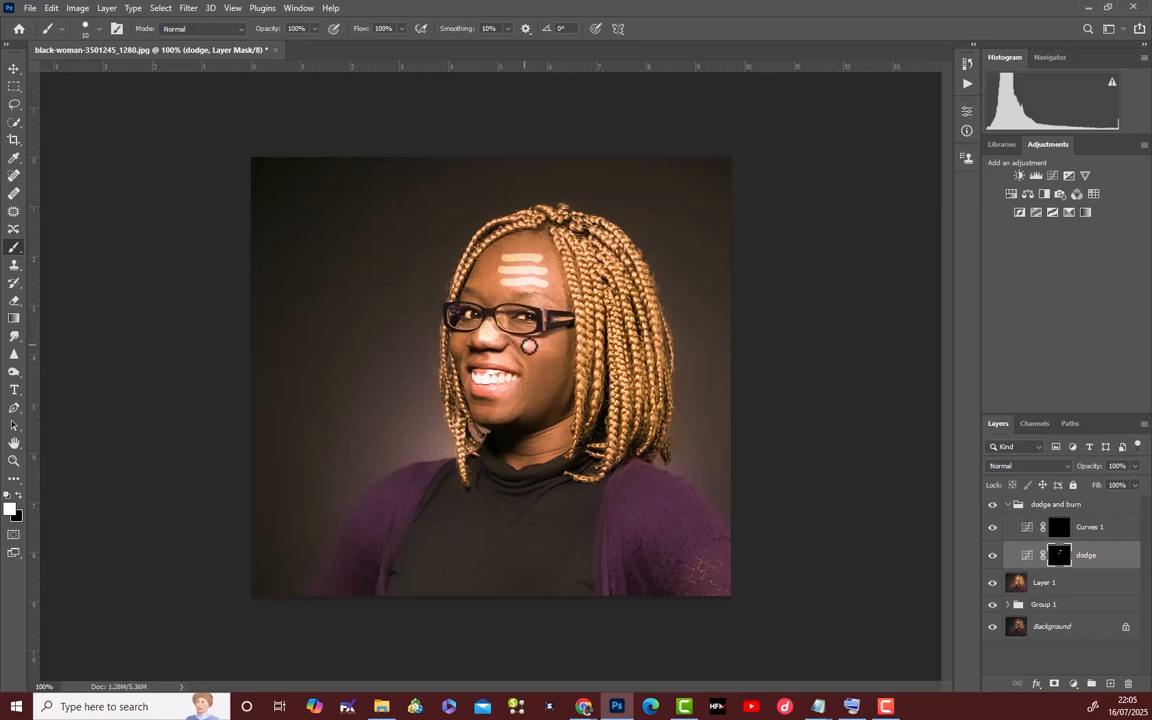
drag(524, 344, 548, 341)
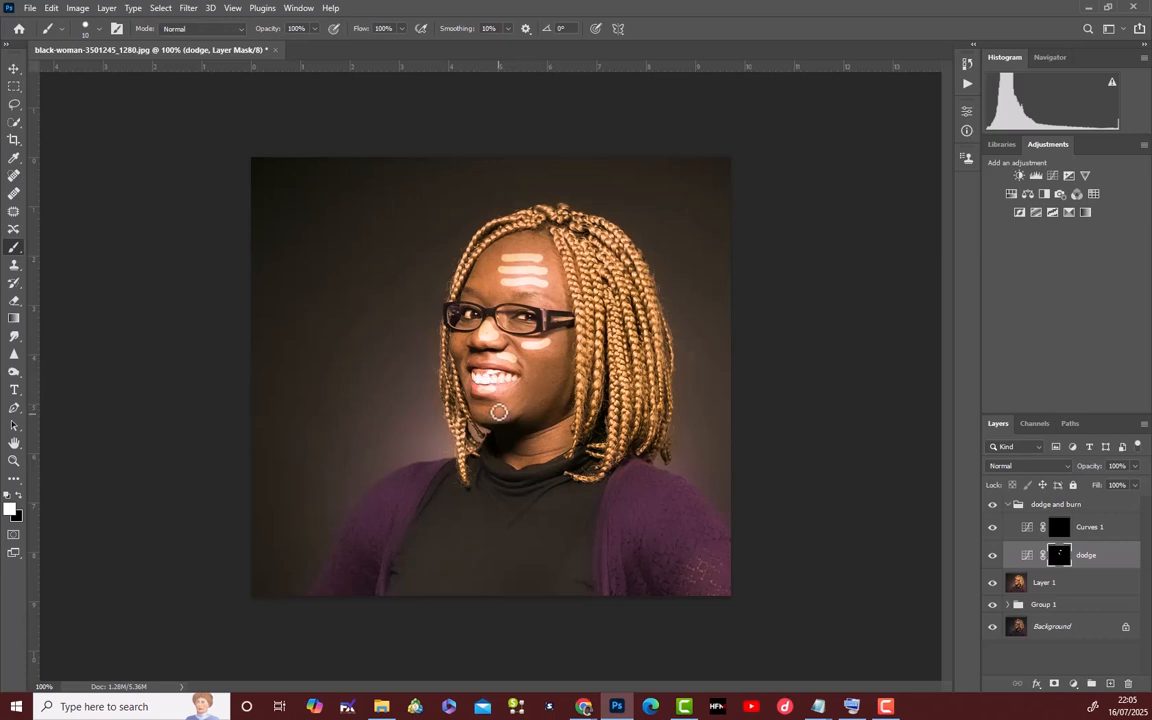
mouse_move(499, 411)
mouse_down()
mouse_move(506, 405)
mouse_move(493, 410)
mouse_up()
Paint white strokes on the Curves 1 mask over the shadow areas of the cheeks, jaw and forehead edge.
click(1061, 535)
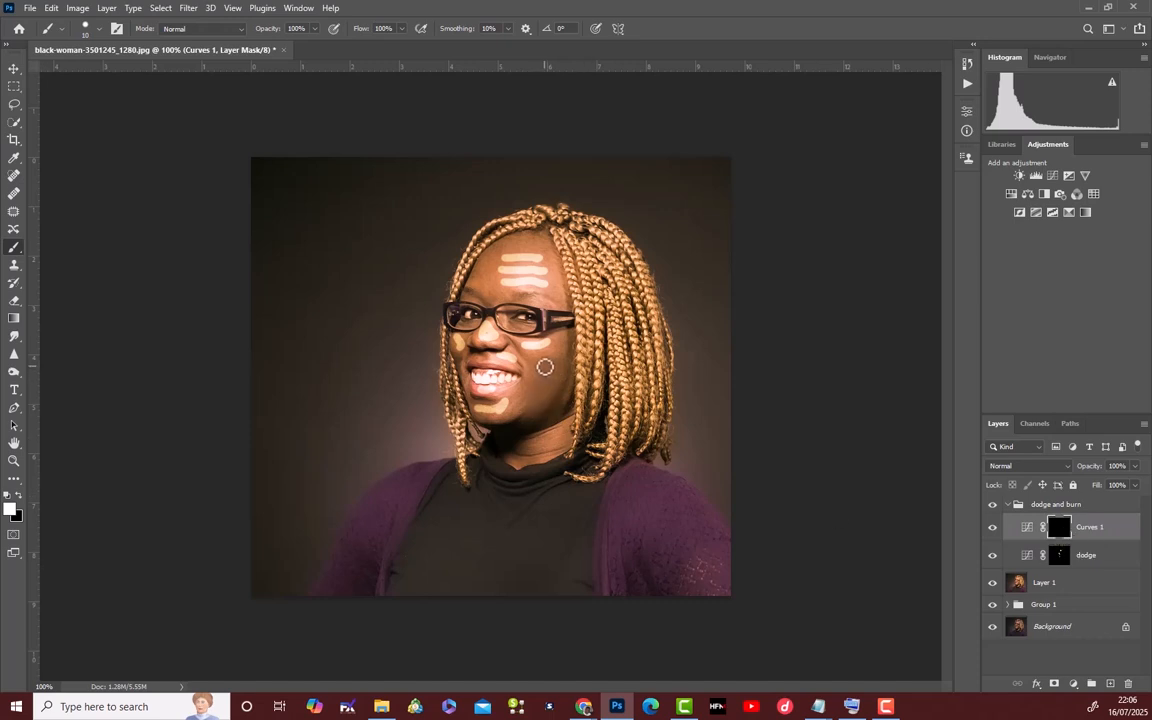
drag(545, 367, 536, 402)
drag(554, 357, 552, 382)
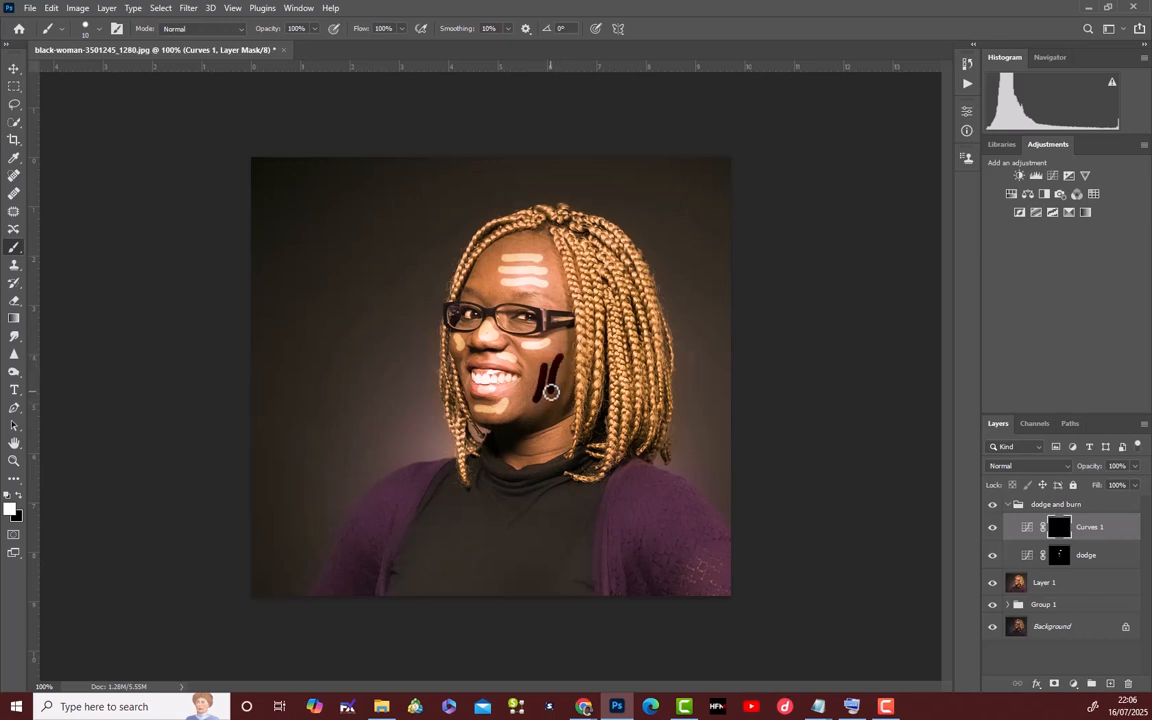
mouse_move(567, 359)
mouse_down()
mouse_move(562, 396)
mouse_move(532, 406)
mouse_move(549, 402)
mouse_move(532, 379)
mouse_move(532, 395)
mouse_up()
drag(480, 267, 493, 252)
Add more white strokes to the dodge layer's mask below the eye and on both sides of the forehead.
click(1100, 563)
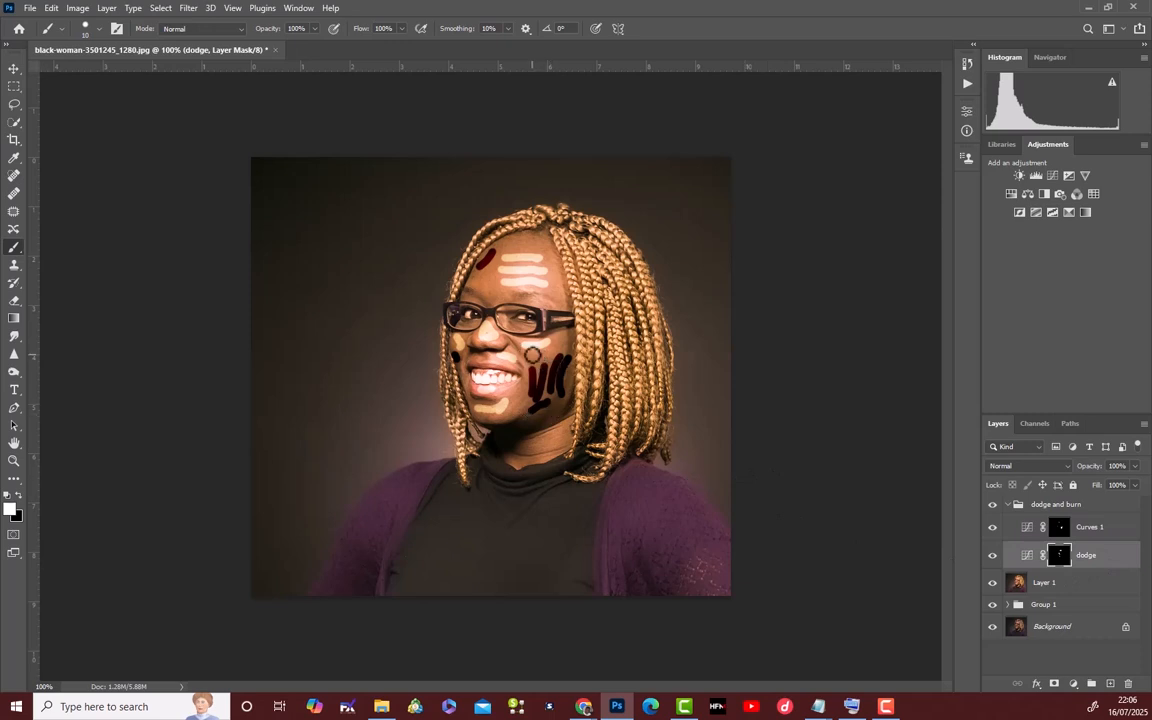
drag(533, 355, 547, 351)
drag(492, 280, 492, 289)
Feather the dodge layer's mask by 9.0 px to blend the painted highlights.
double_click(1060, 557)
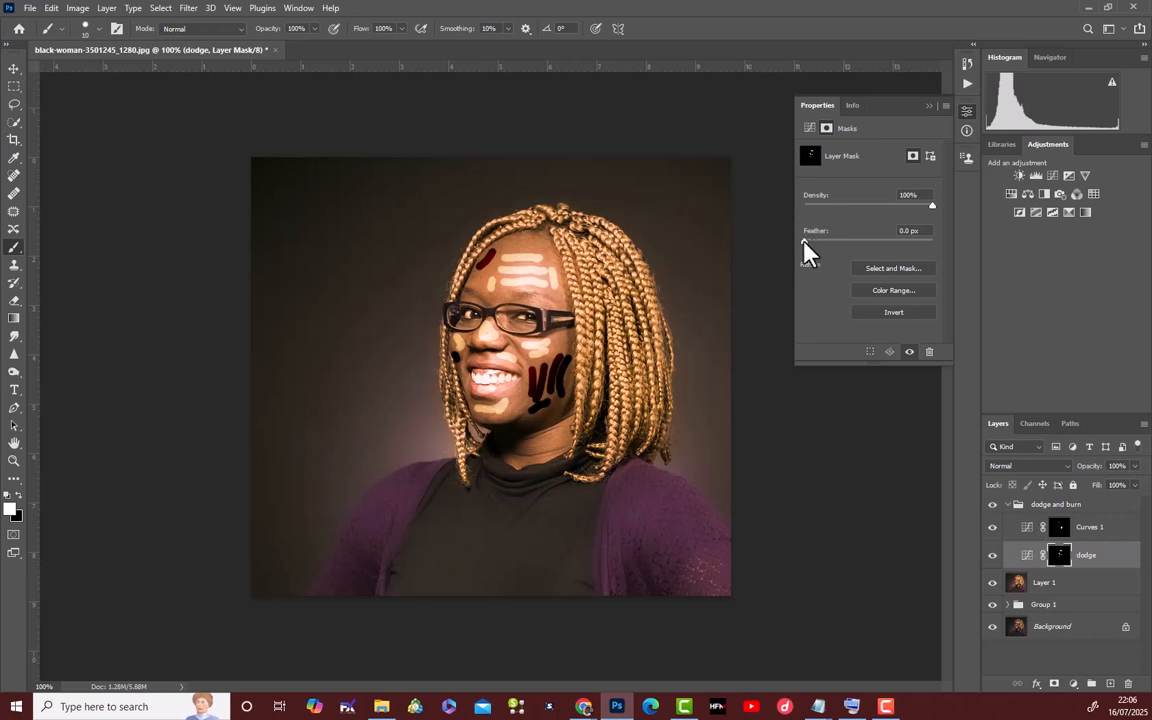
drag(804, 242, 850, 241)
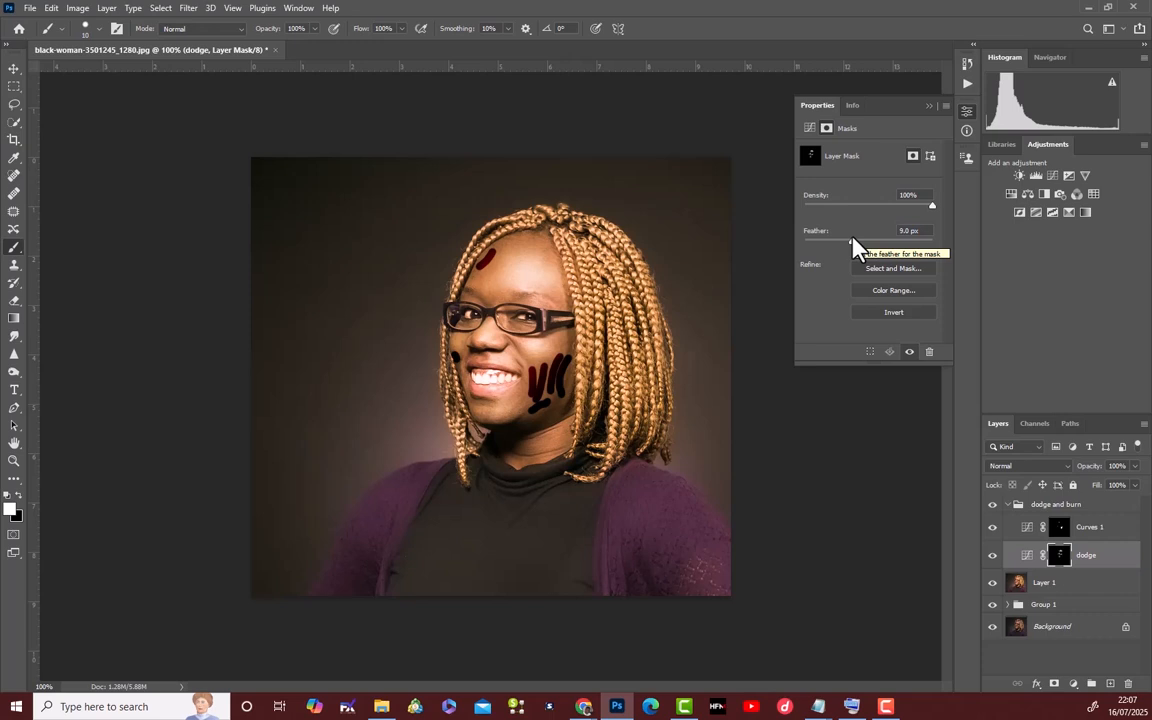
click(928, 106)
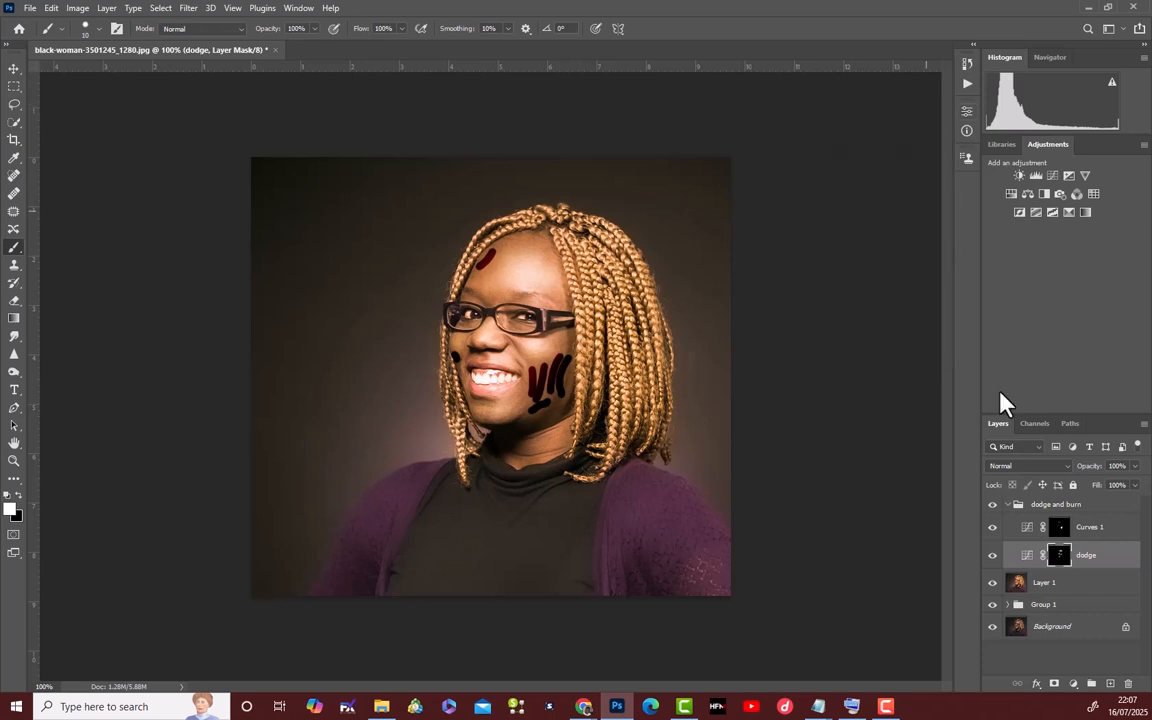
Feather the Curves 1 layer's mask by 34.5 px to blend the painted shadows.
double_click(1059, 532)
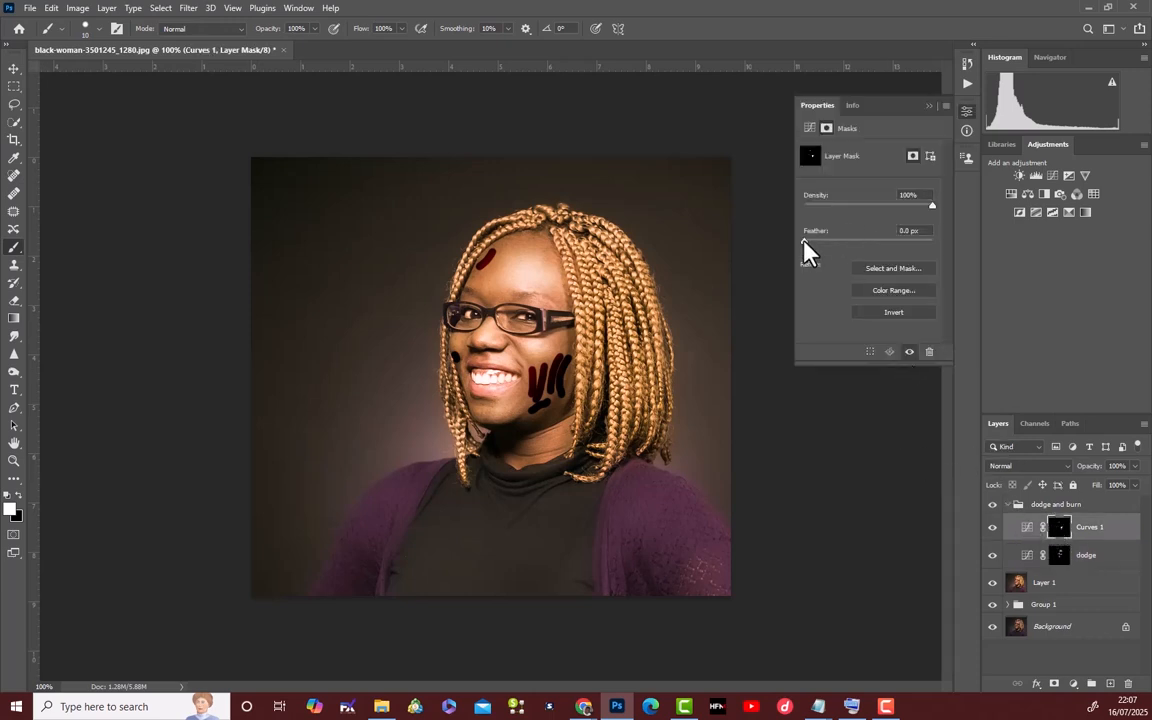
drag(807, 241, 862, 241)
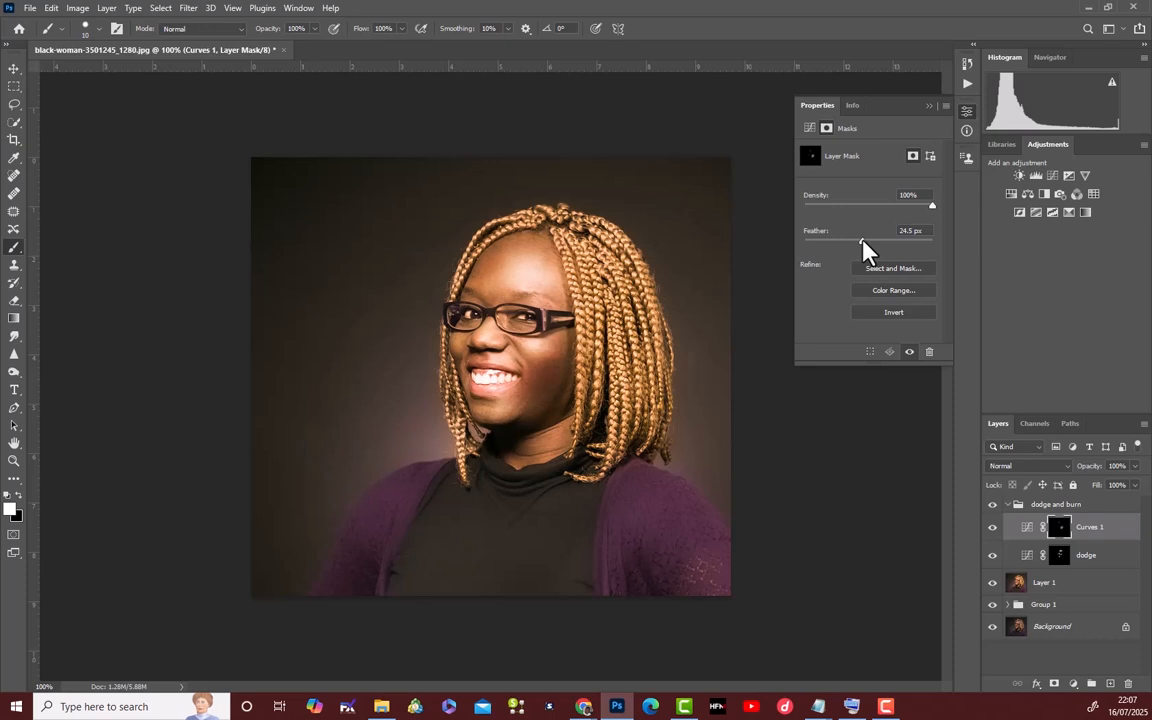
drag(862, 241, 863, 242)
drag(864, 241, 865, 241)
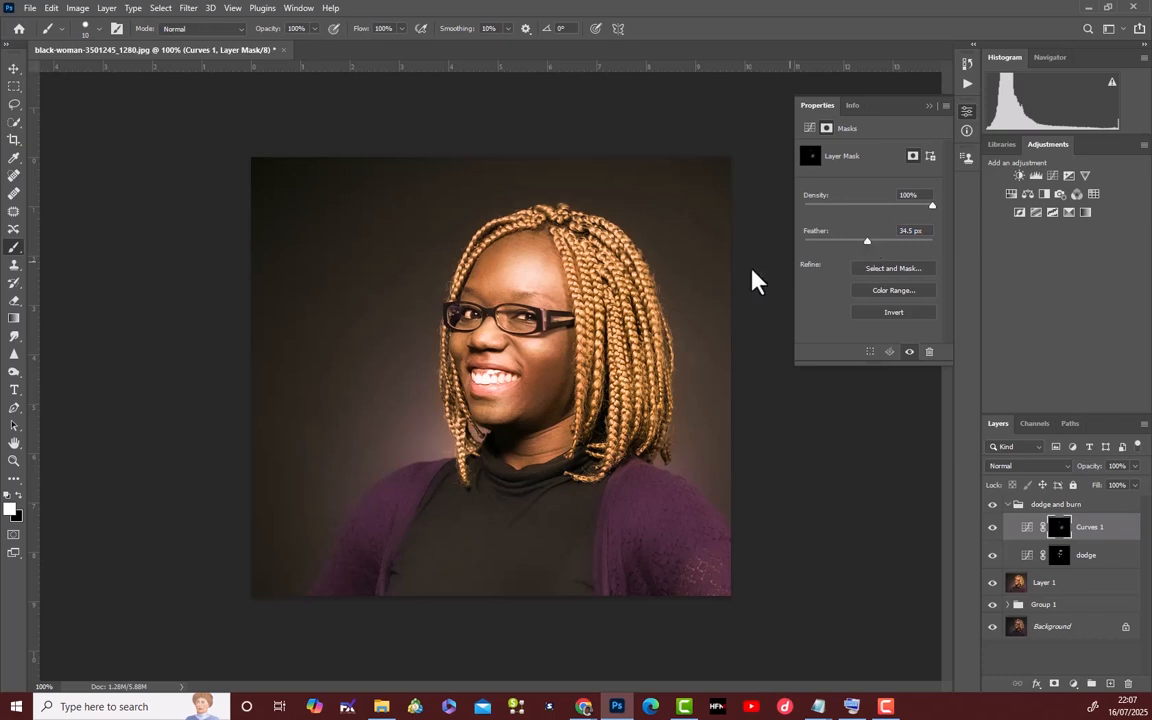
click(927, 105)
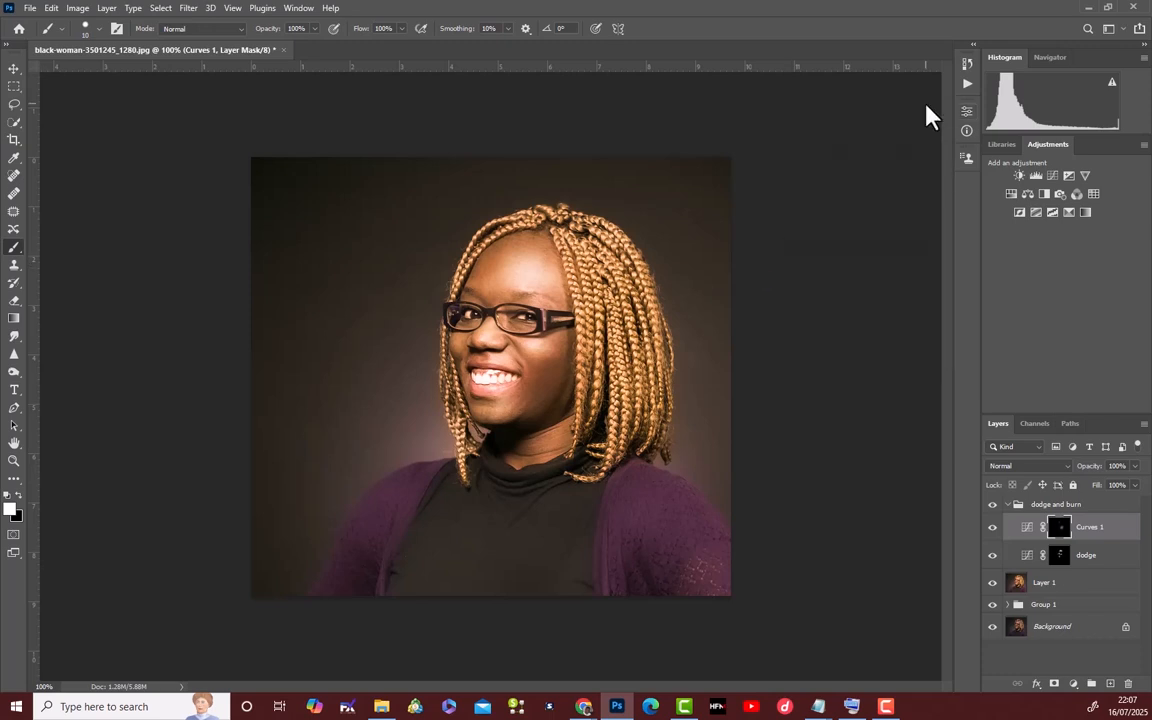
Collapse the dodge and burn group and toggle its visibility to compare the portrait with and without the effect.
click(1008, 505)
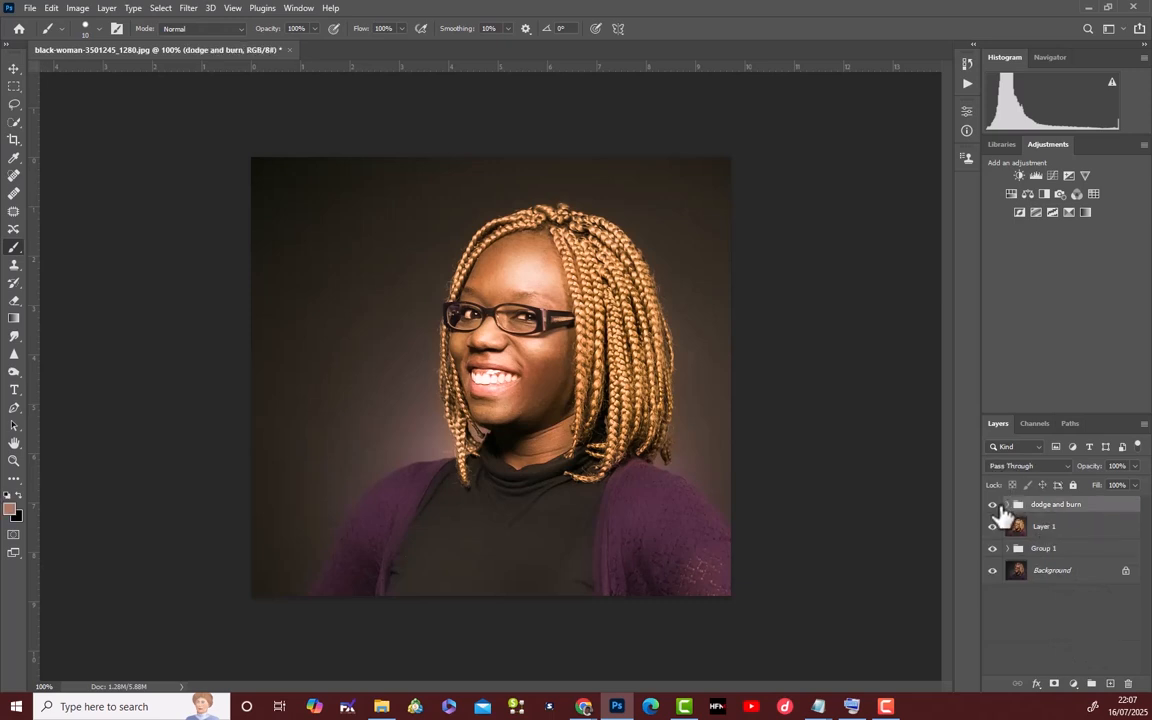
click(993, 506)
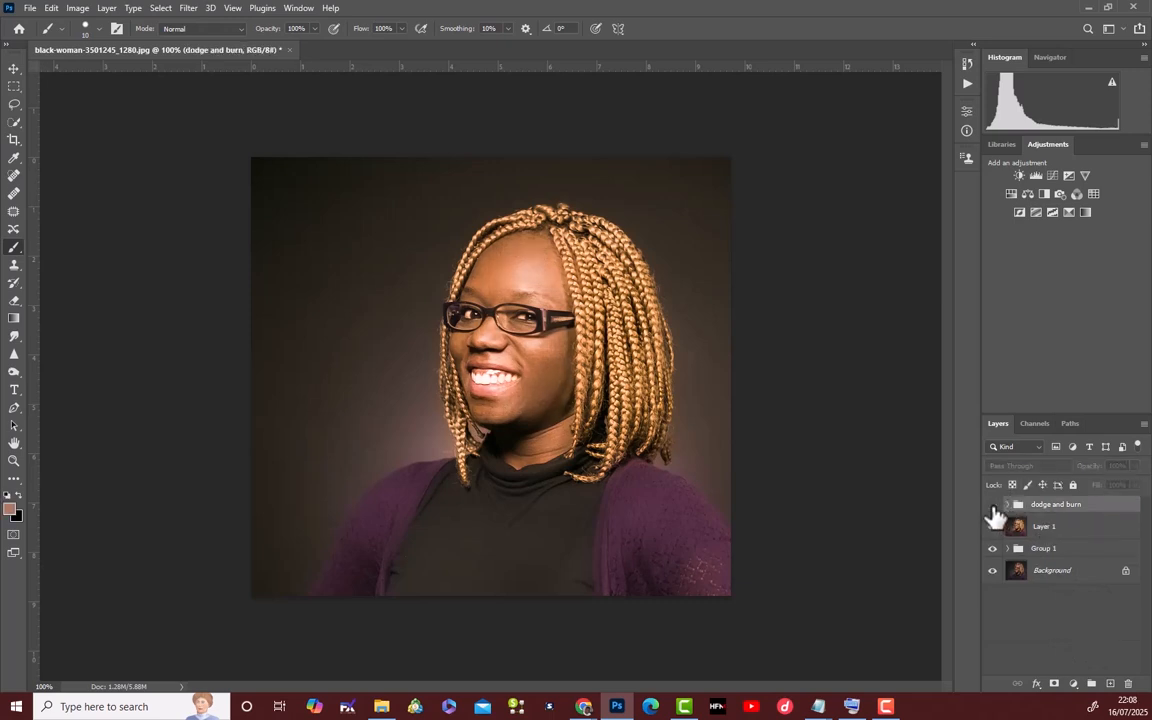
click(993, 506)
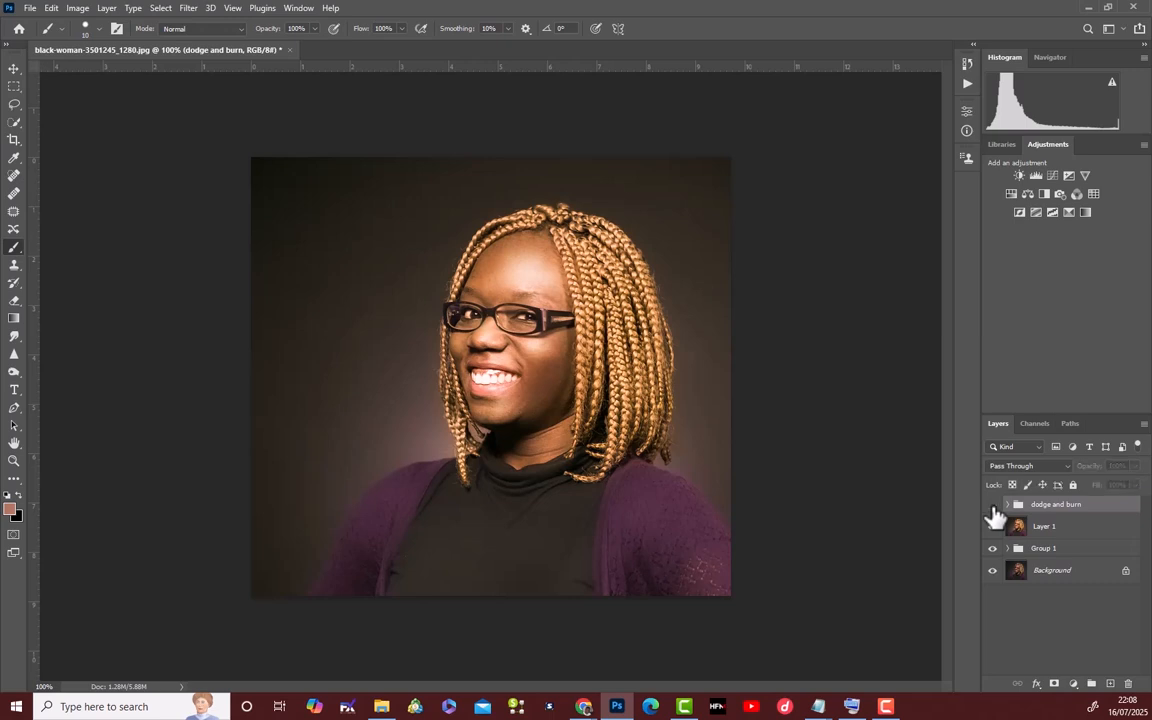
click(993, 506)
click(993, 506)
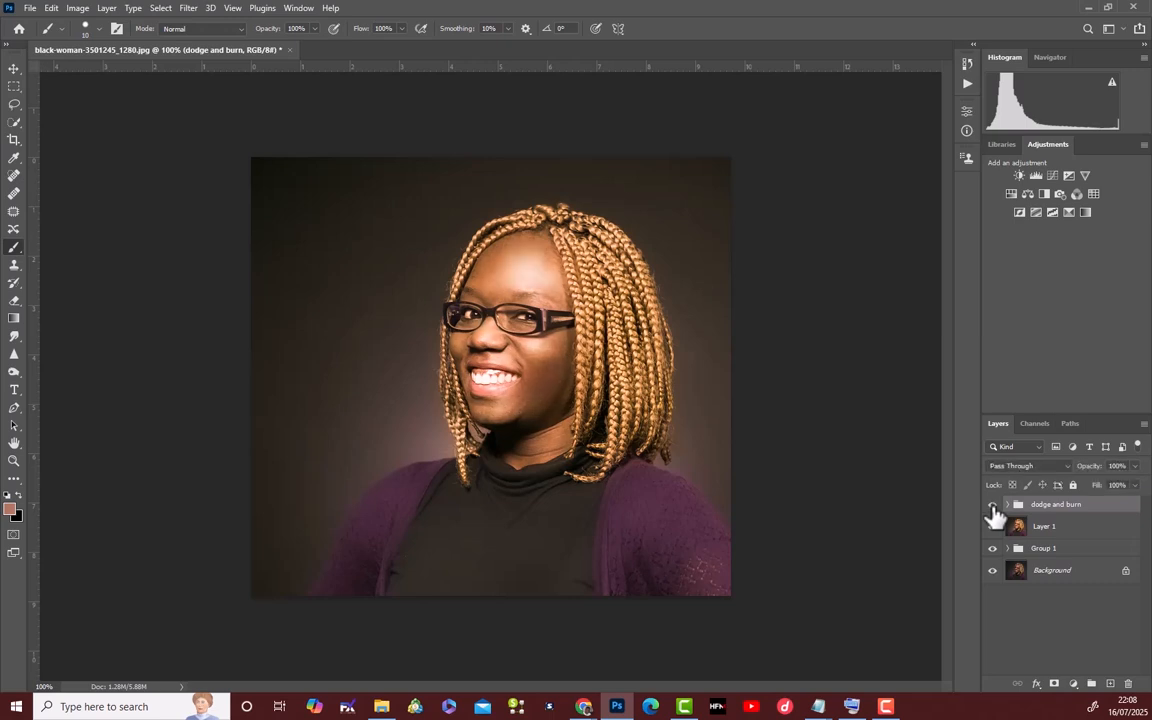